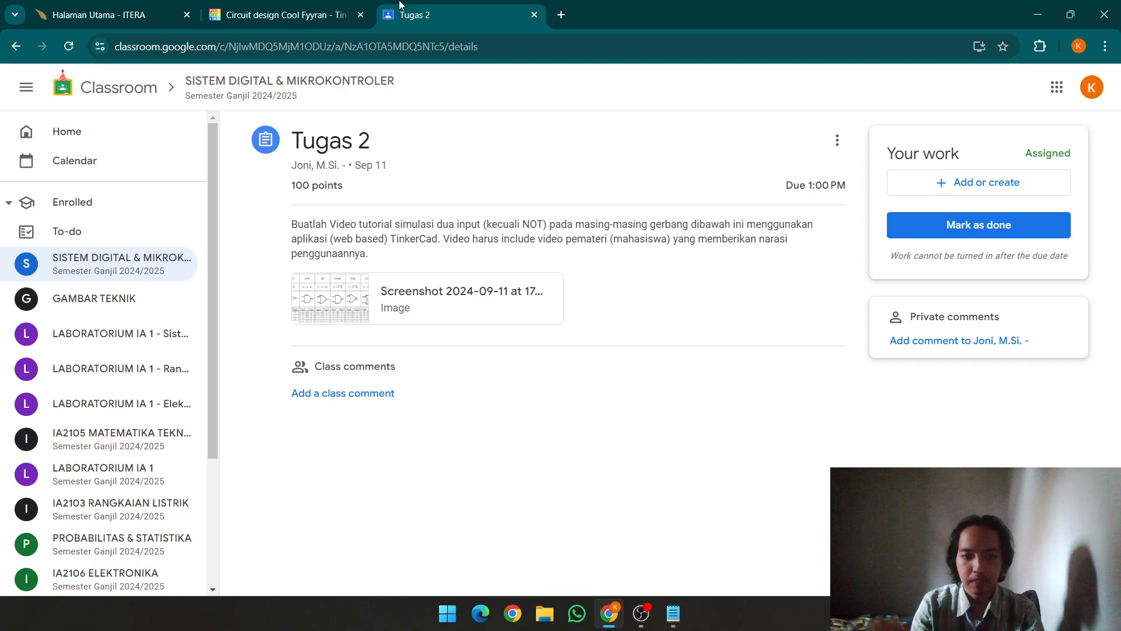
Step: Review the logic gate truth tables in the Tugas 2 image attachment, switch to the Tinkercad circuit and inspect the power supply
{"action": "left_click", "coordinate": [459, 283]}
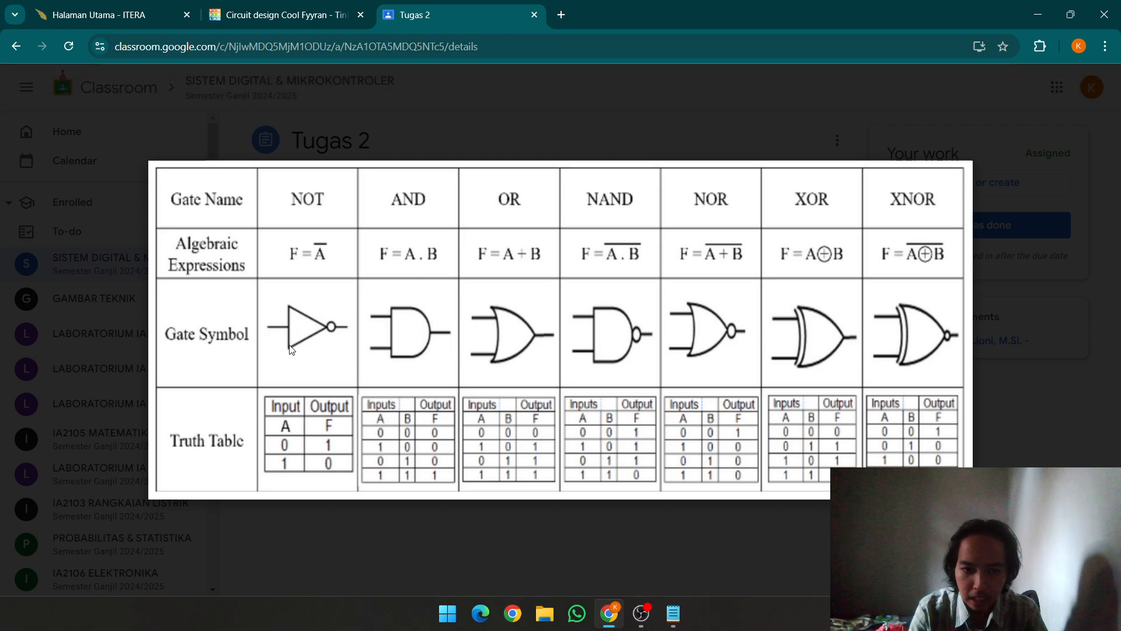
{"action": "left_click", "coordinate": [380, 551]}
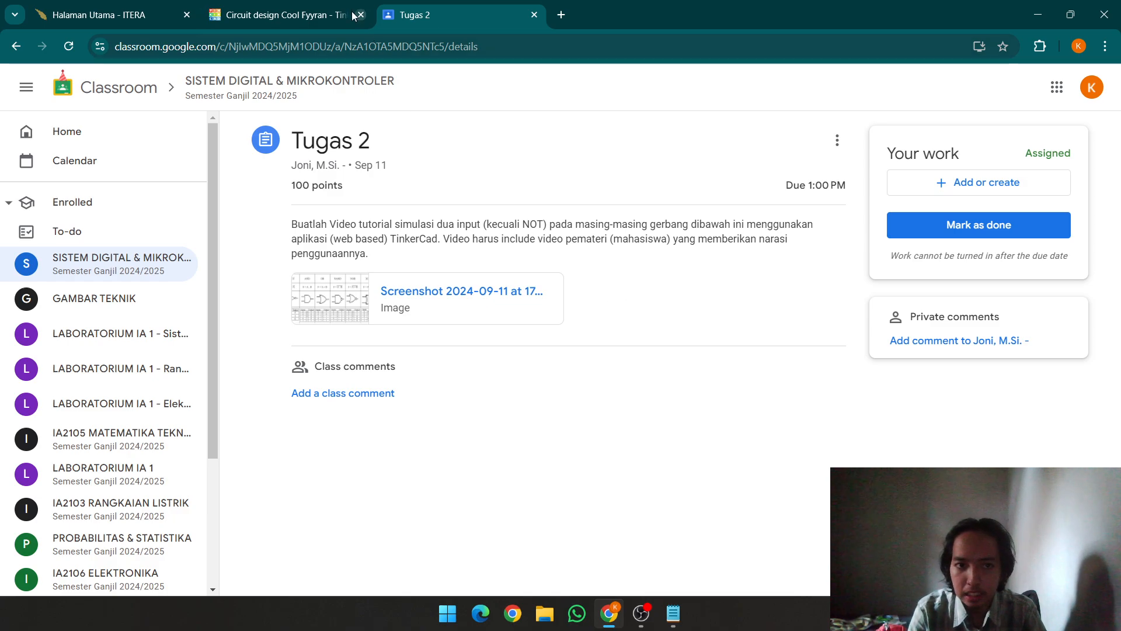
{"action": "left_click", "coordinate": [317, 5]}
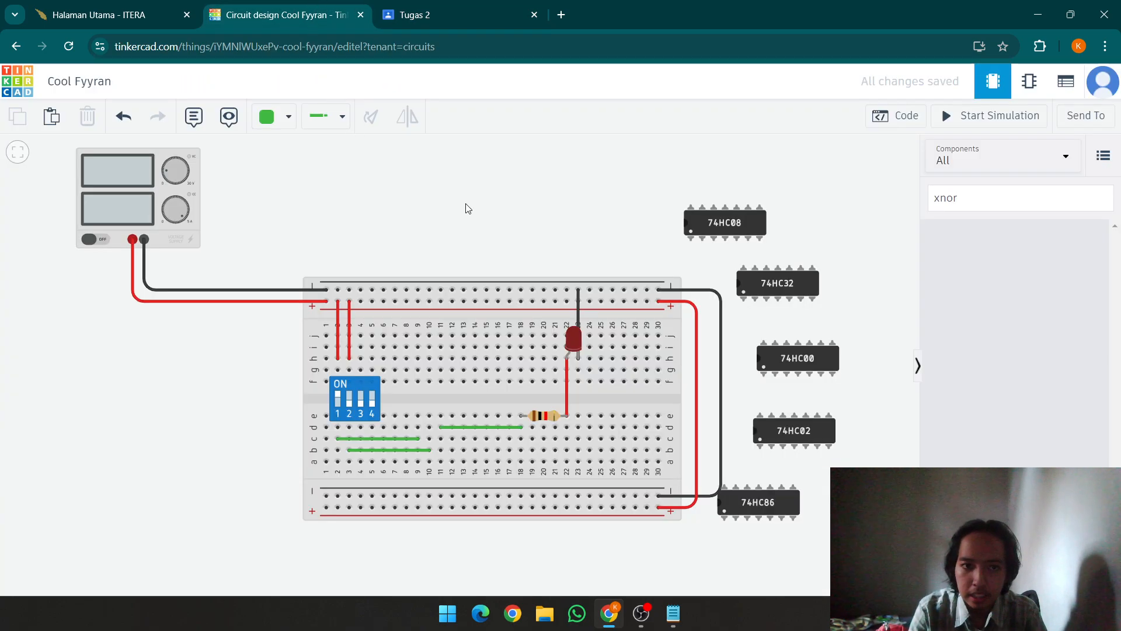
{"action": "left_click", "coordinate": [134, 231]}
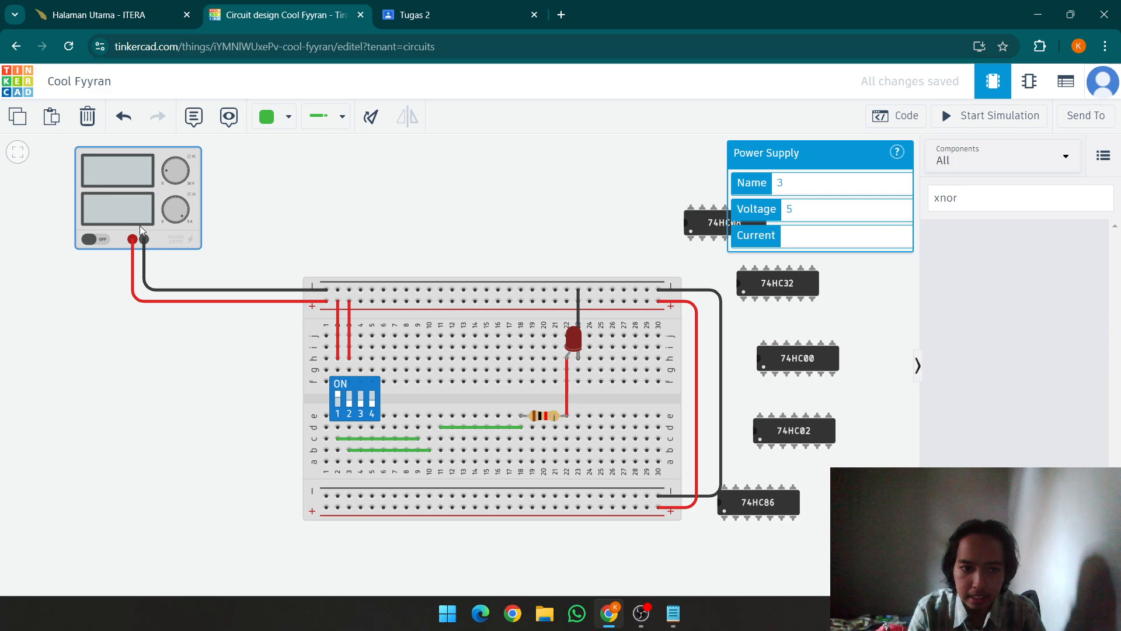
{"action": "left_click", "coordinate": [360, 381]}
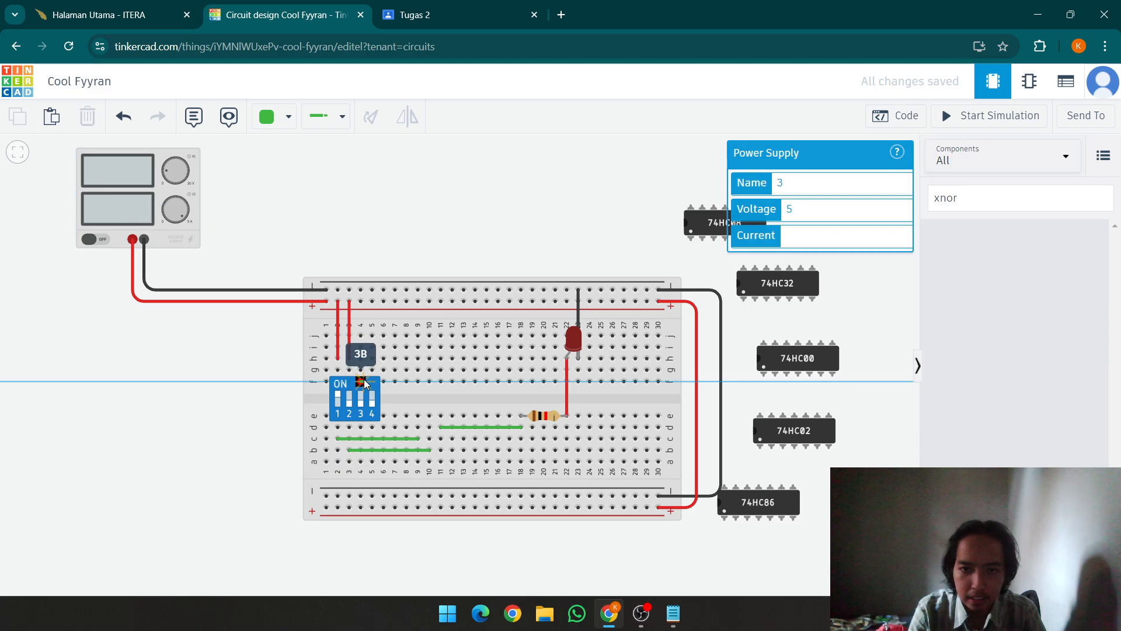
{"action": "left_click", "coordinate": [360, 375]}
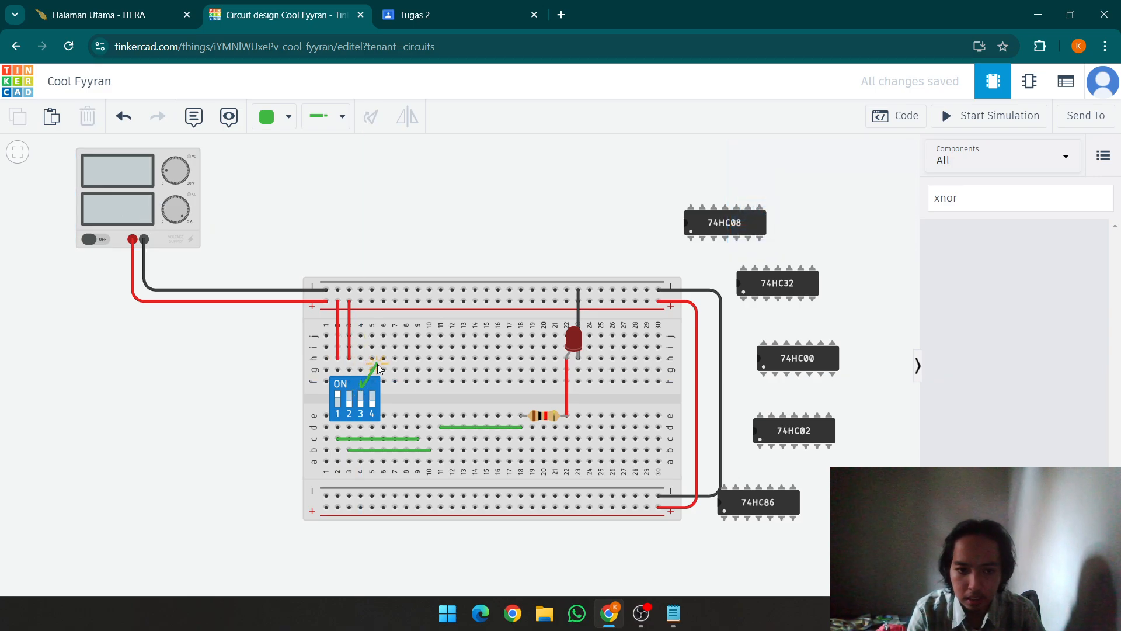
{"action": "left_click", "coordinate": [372, 358]}
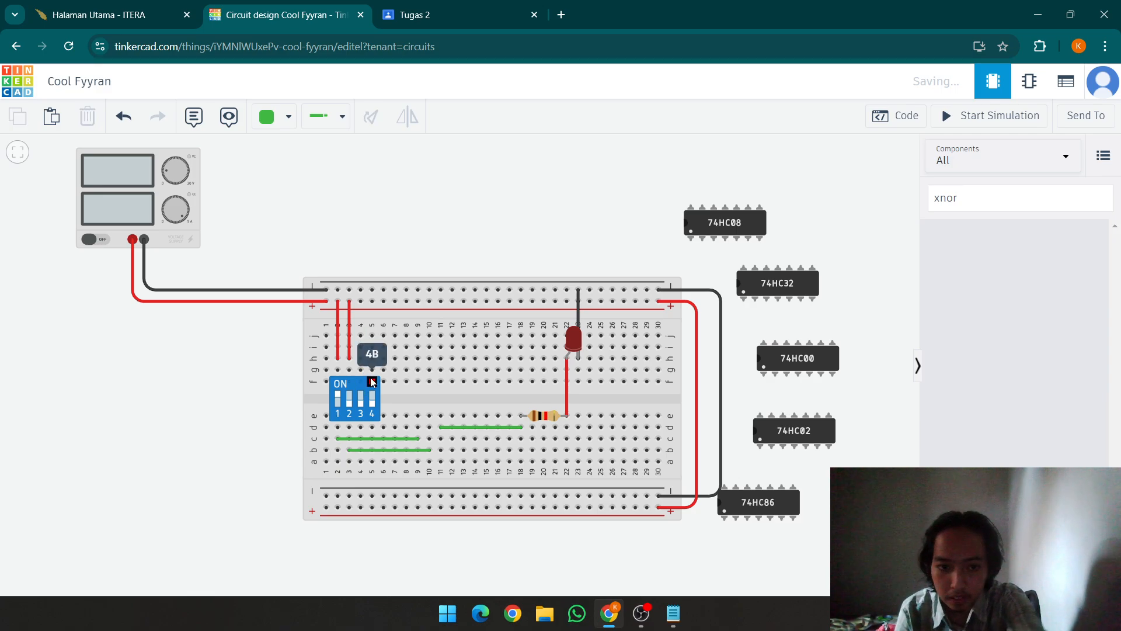
{"action": "key", "text": "Delete"}
Step: Inspect the DIP switch and the 74HC08, 74HC32, 74HC00, 74HC02 and 74HC86 gate chips beside the breadboard
{"action": "left_click", "coordinate": [356, 391]}
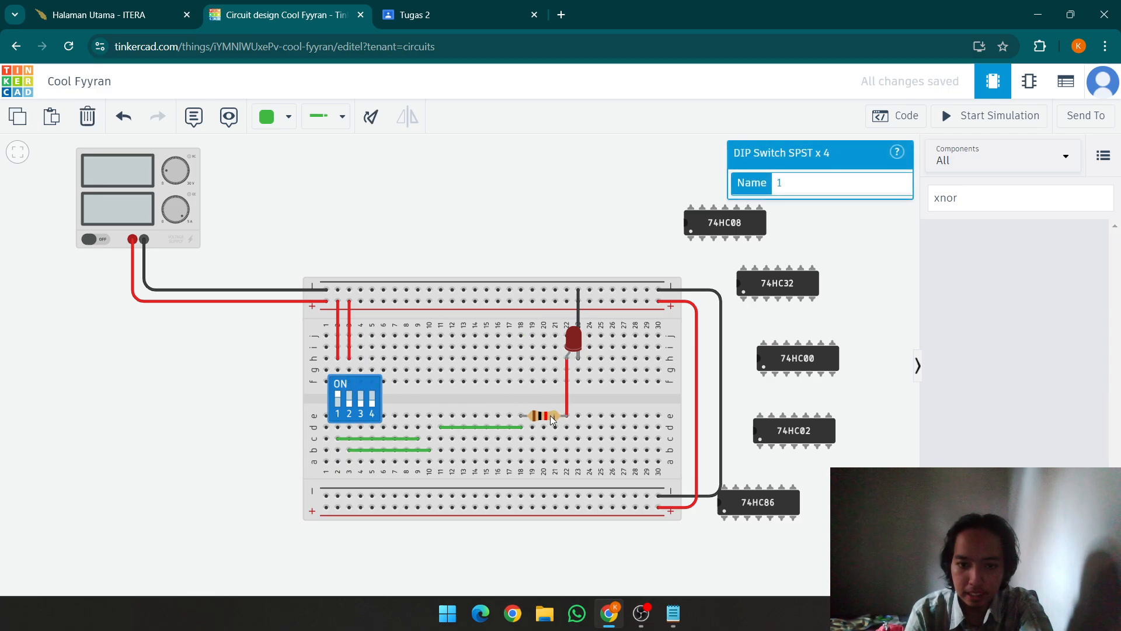
{"action": "left_click", "coordinate": [725, 232]}
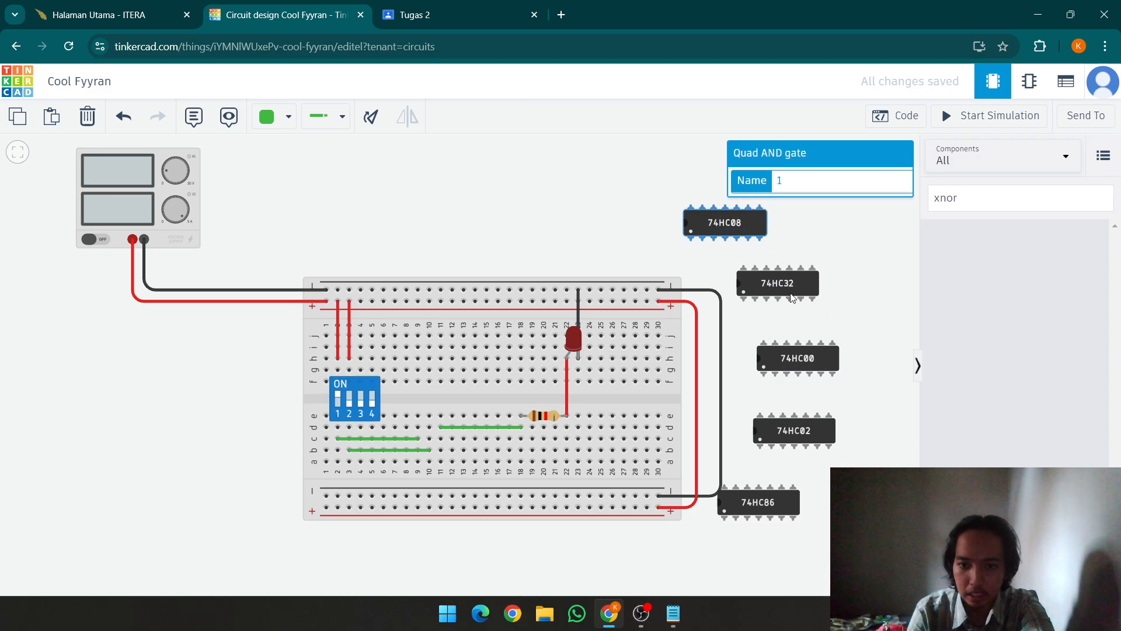
{"action": "left_click", "coordinate": [774, 286]}
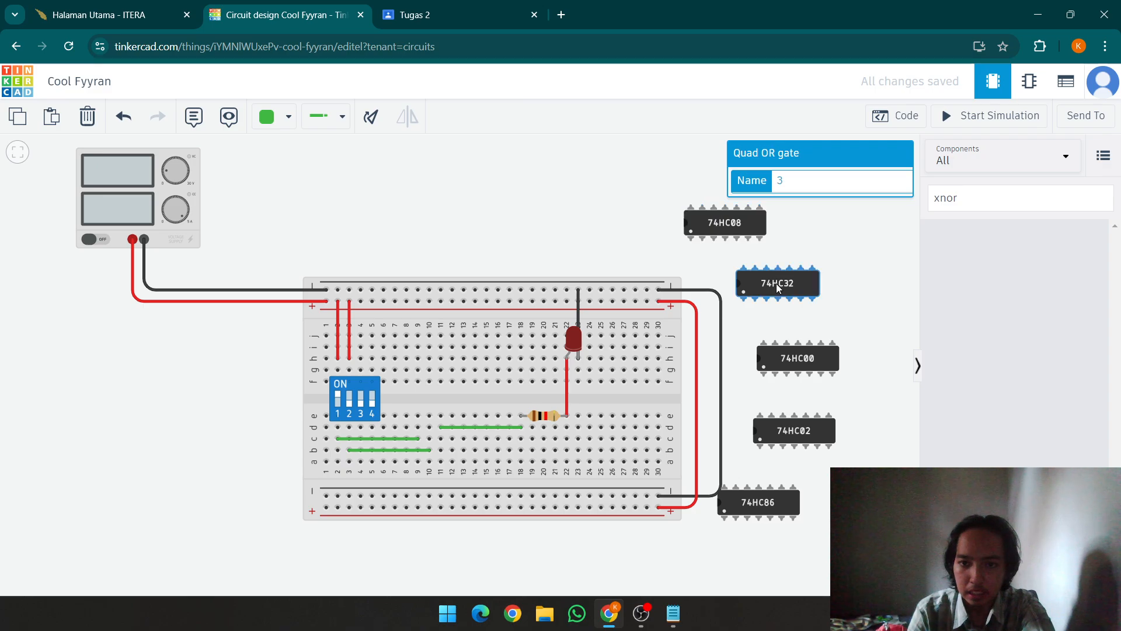
{"action": "left_click", "coordinate": [803, 356]}
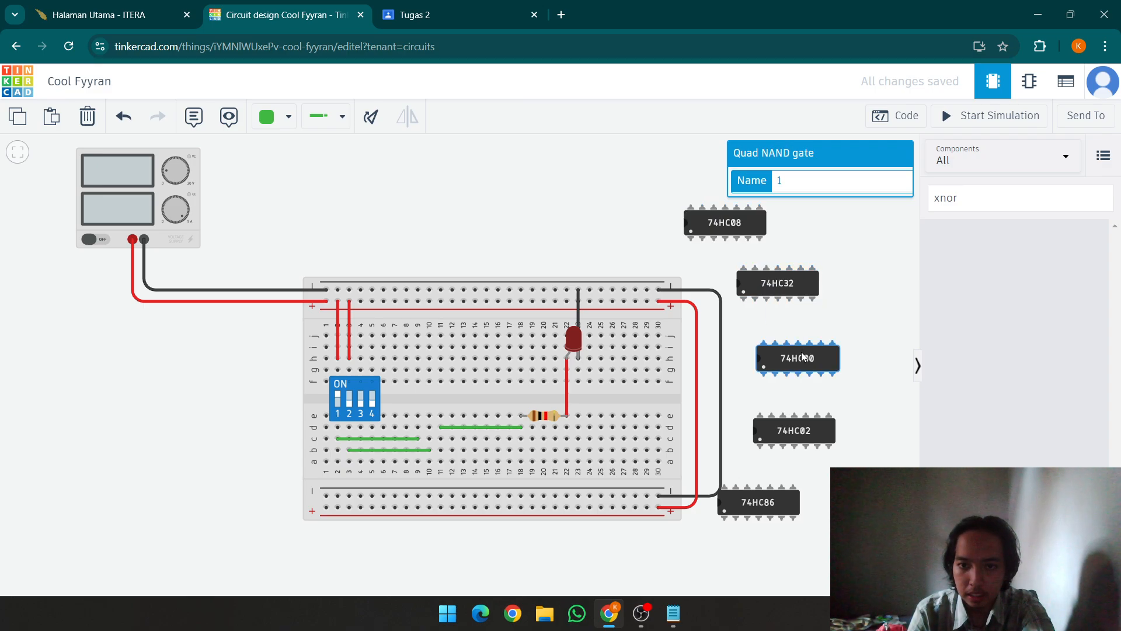
{"action": "left_click", "coordinate": [801, 433]}
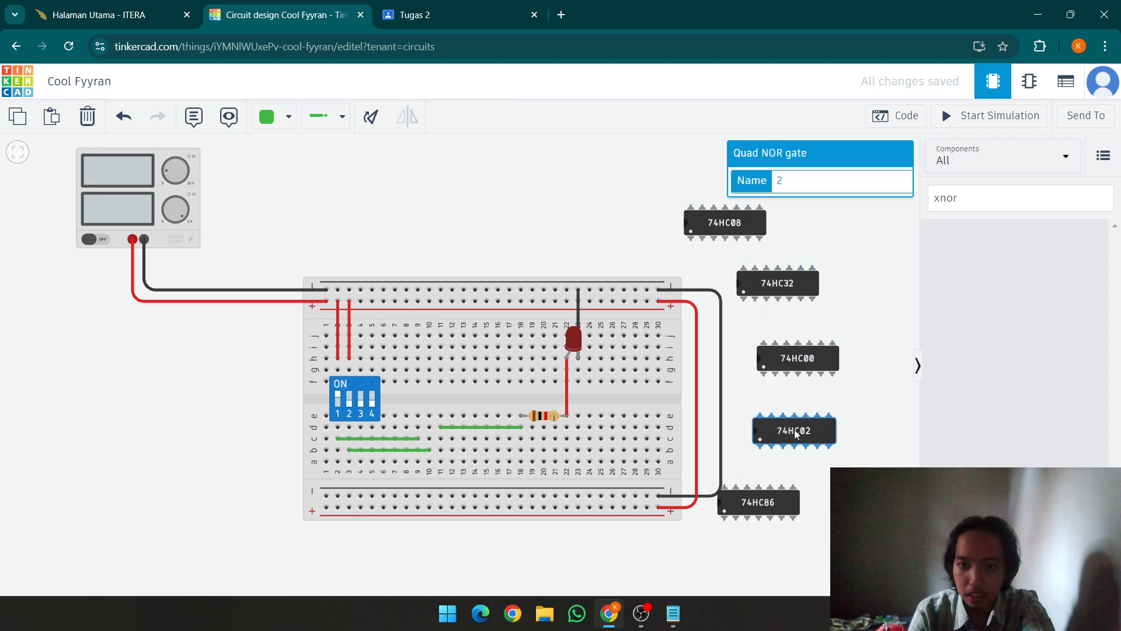
{"action": "left_click", "coordinate": [765, 506]}
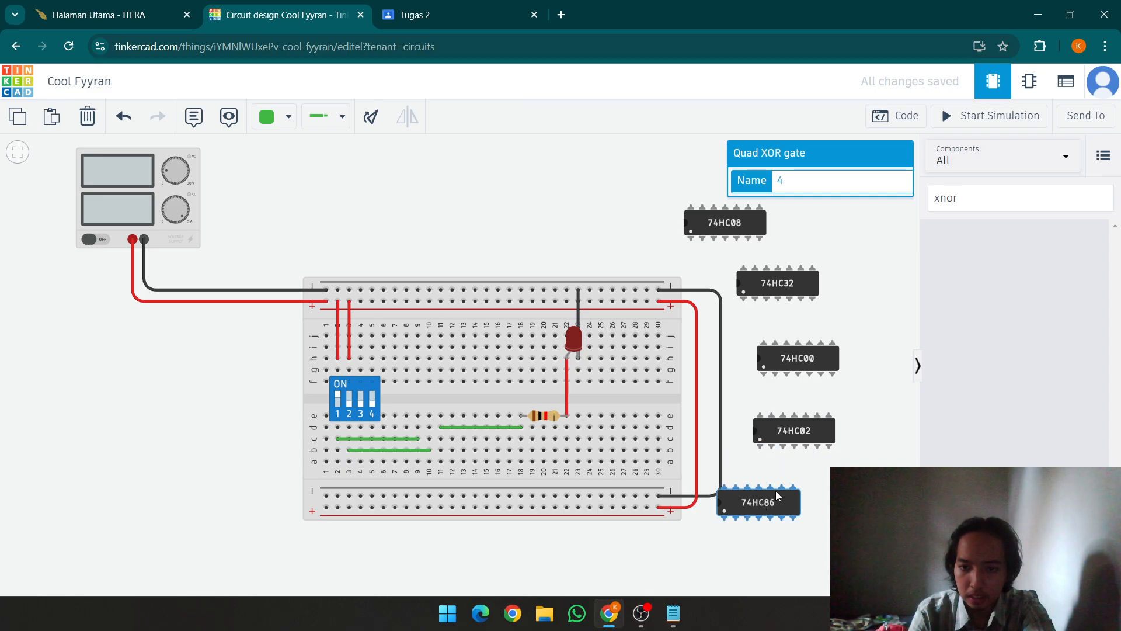
{"action": "left_click", "coordinate": [828, 498]}
Step: Check the XOR and XNOR expressions in the Tugas 2 attachment and return to the Tinkercad circuit
{"action": "left_click", "coordinate": [500, 8]}
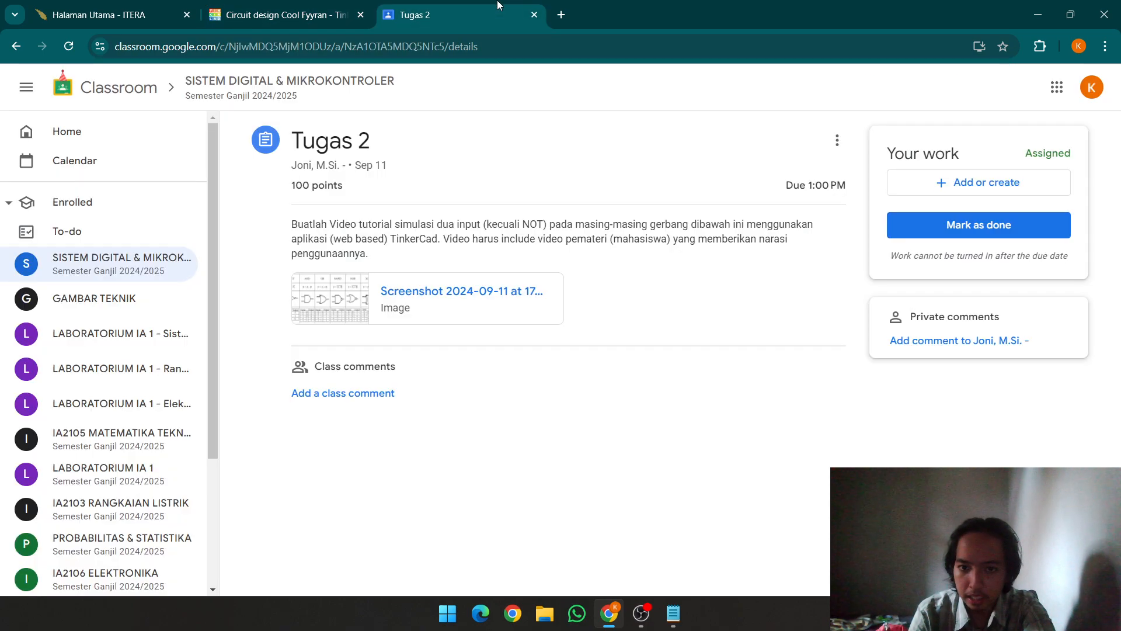
{"action": "left_click", "coordinate": [485, 306]}
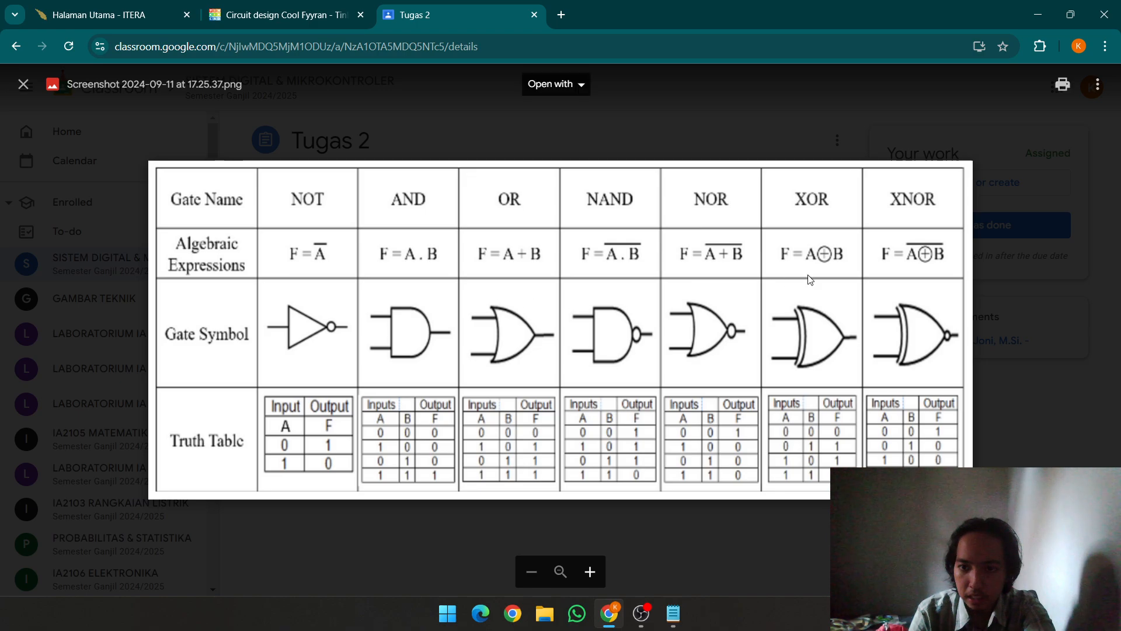
{"action": "left_click", "coordinate": [292, 15]}
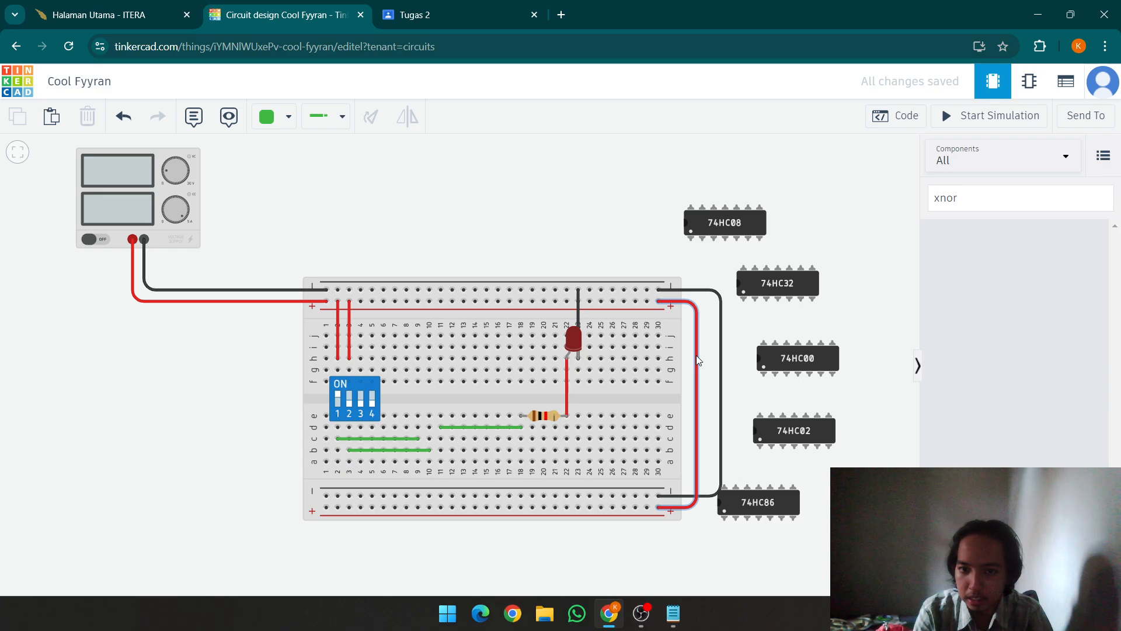
Step: Place the 74HC08 chip across the breadboard's centre gap at columns 9 to 15 and wire its power and ground pins to the upper rails
{"action": "left_click", "coordinate": [718, 228]}
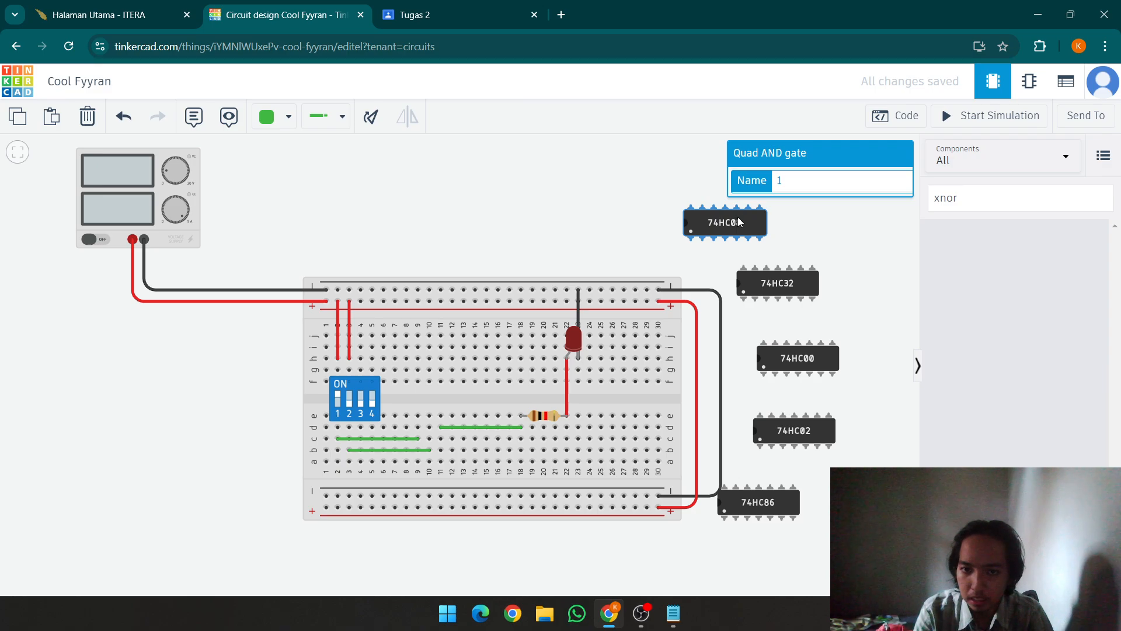
{"action": "left_click_drag", "start_coordinate": [723, 228], "coordinate": [452, 402]}
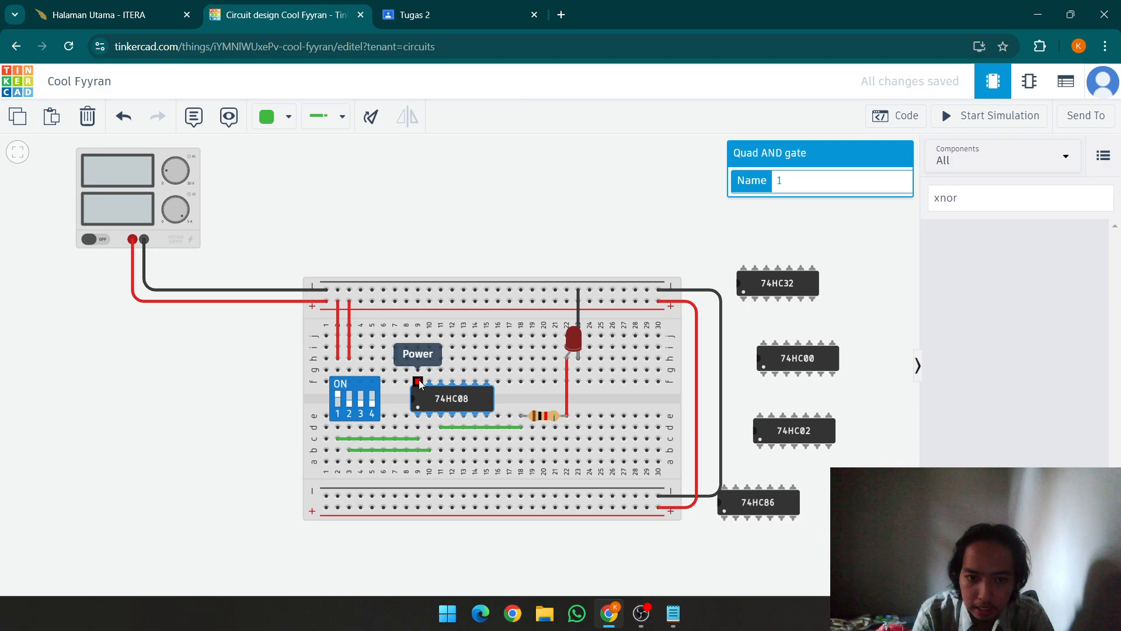
{"action": "left_click", "coordinate": [419, 381]}
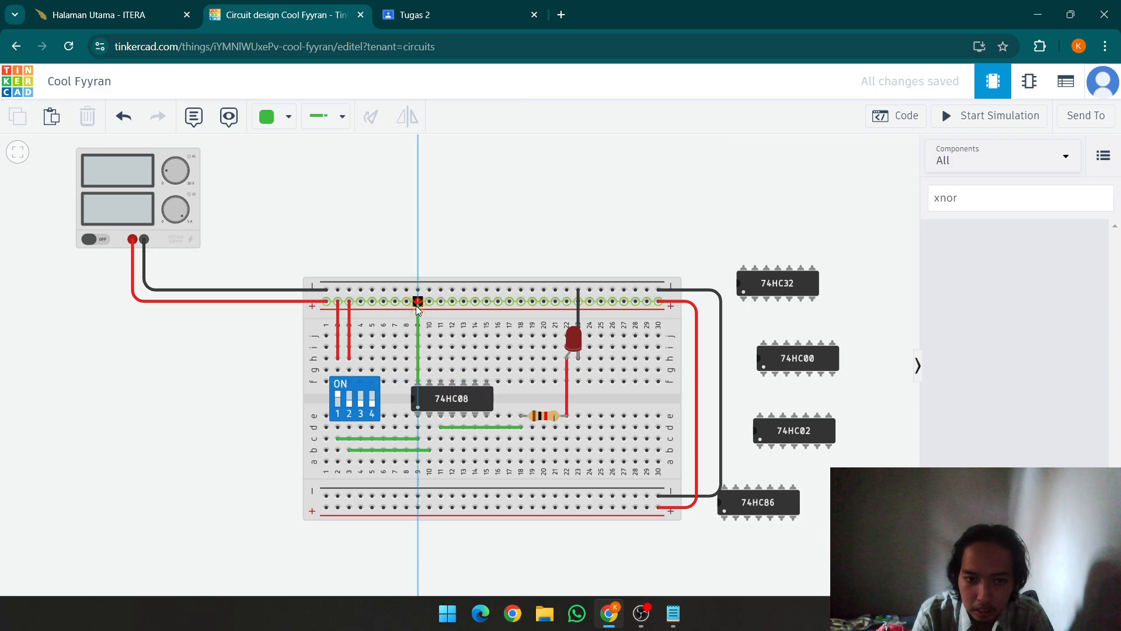
{"action": "left_click", "coordinate": [418, 301]}
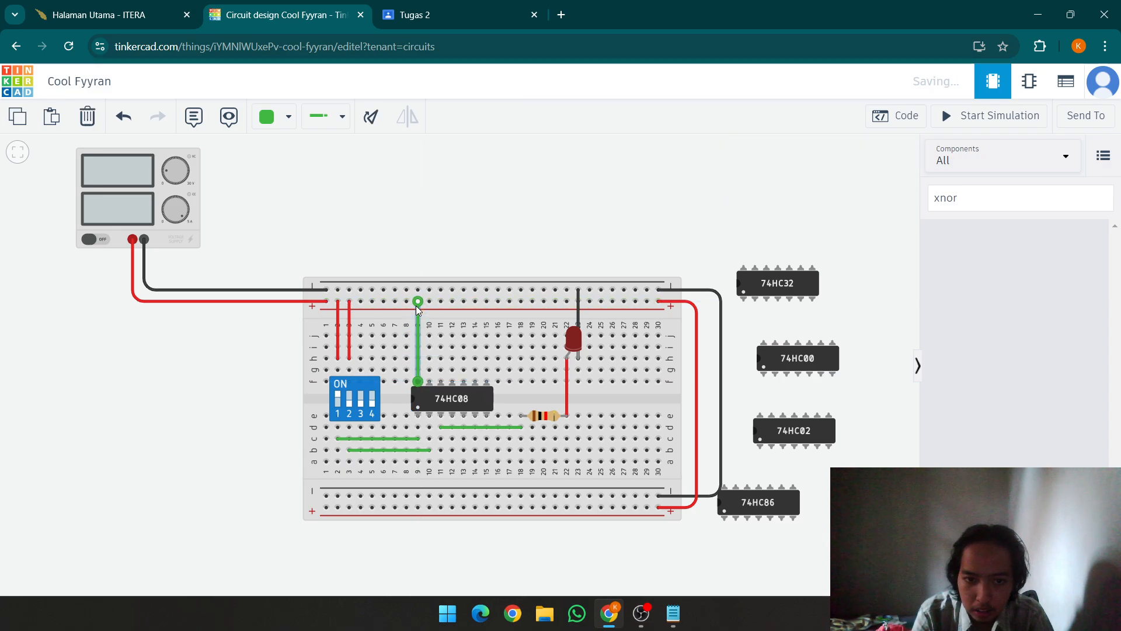
{"action": "left_click", "coordinate": [487, 381]}
{"action": "left_click", "coordinate": [486, 291]}
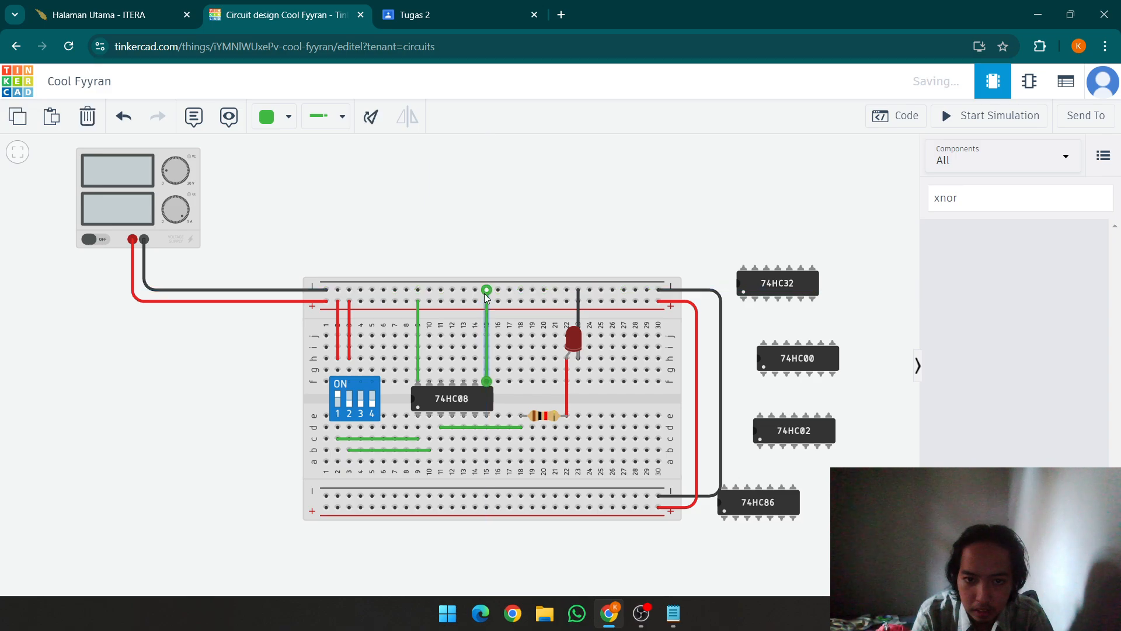
Step: Colour the 74HC08 chip's power wire red and its ground wire black
{"action": "left_click", "coordinate": [418, 346]}
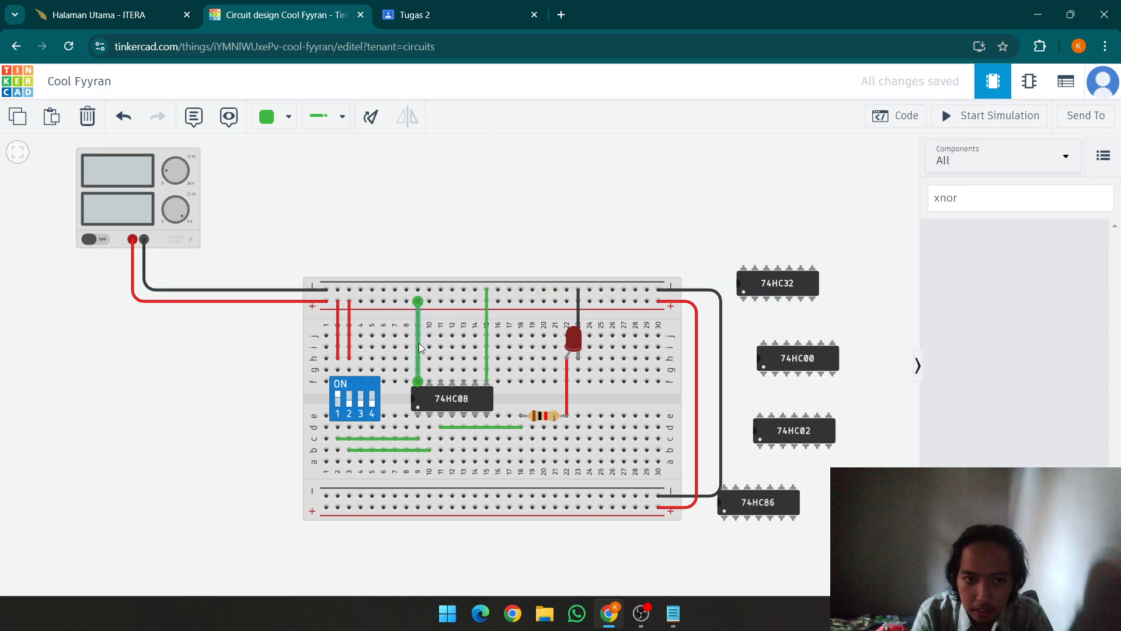
{"action": "left_click", "coordinate": [274, 116]}
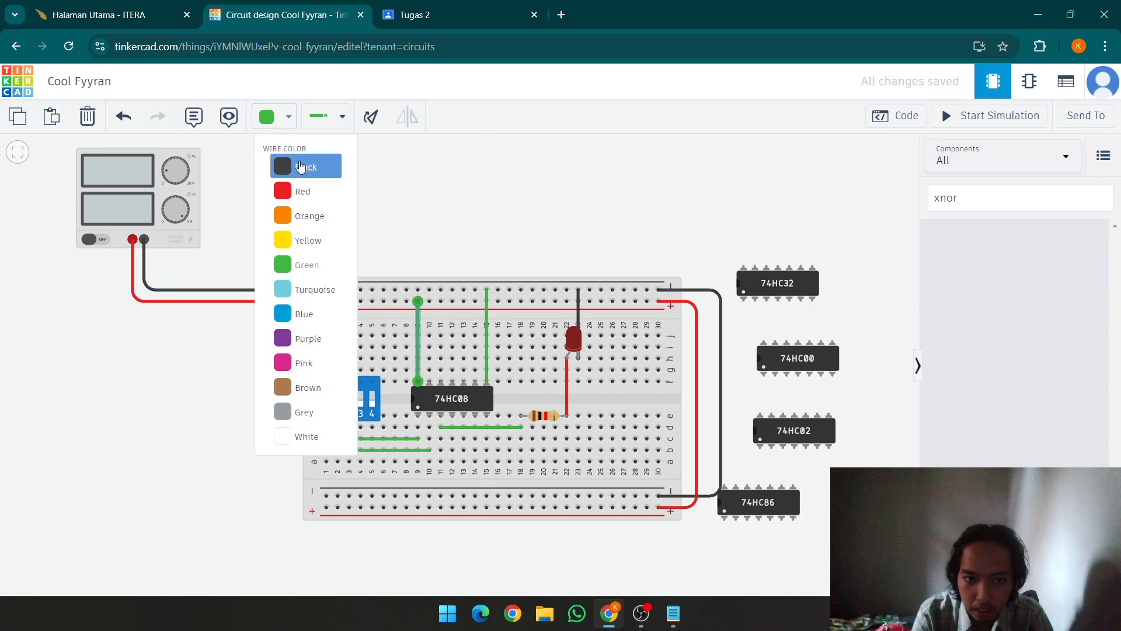
{"action": "left_click", "coordinate": [308, 190]}
{"action": "left_click", "coordinate": [487, 350]}
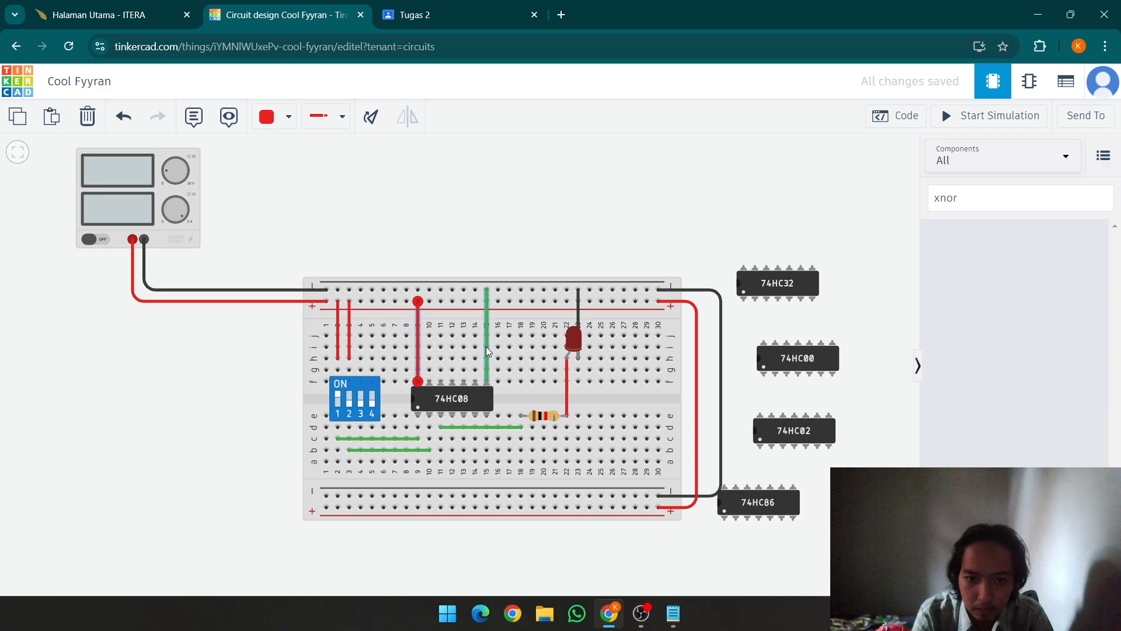
{"action": "left_click", "coordinate": [287, 118]}
{"action": "left_click", "coordinate": [306, 171]}
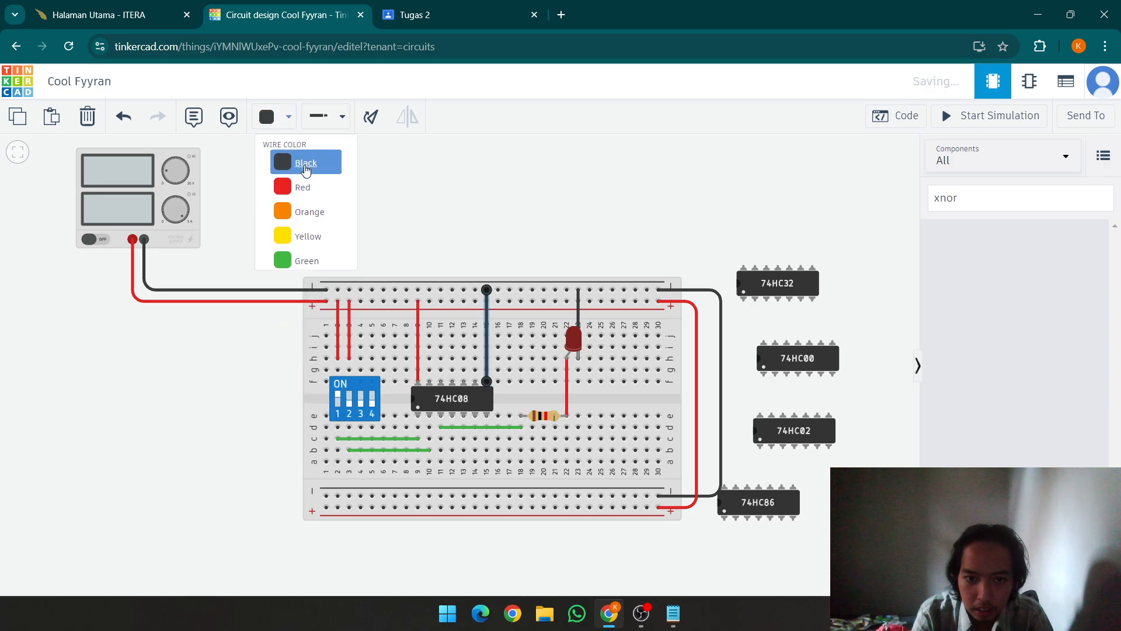
{"action": "left_click", "coordinate": [380, 227]}
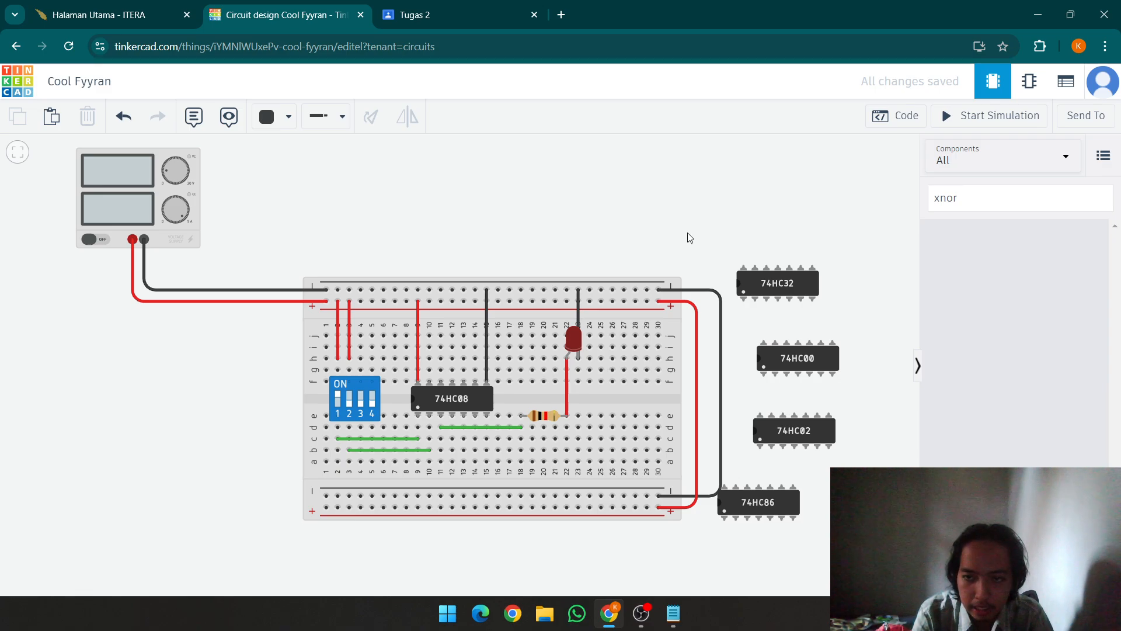
Step: Start the simulation, turn on DIP switch 2 and select the 74HC08 AND gate chip
{"action": "left_click", "coordinate": [981, 122]}
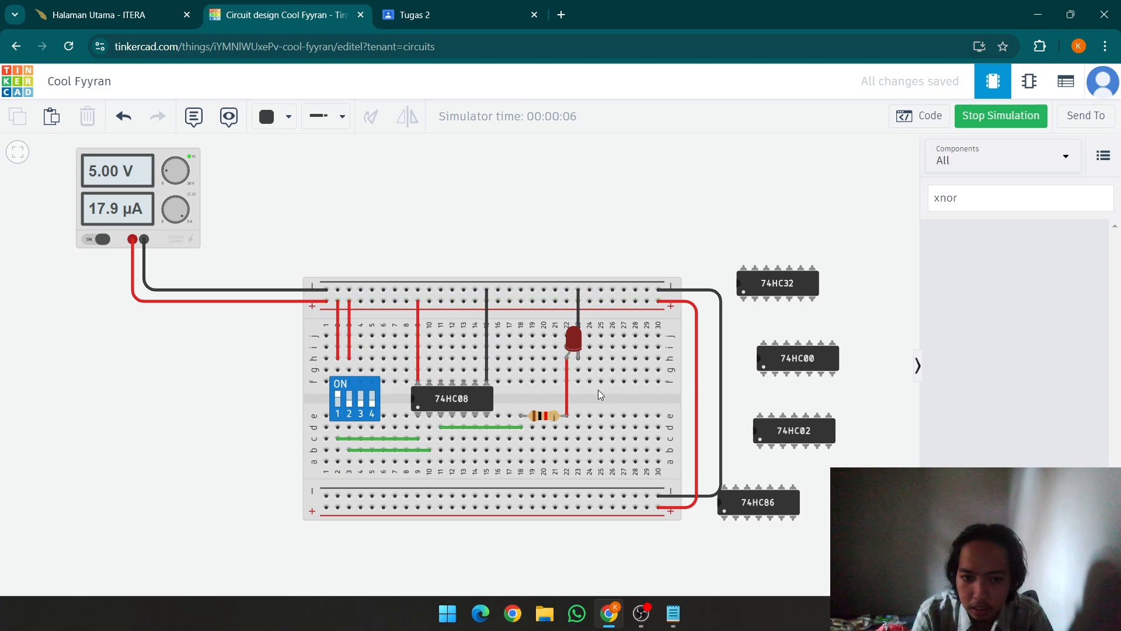
{"action": "left_click", "coordinate": [350, 400]}
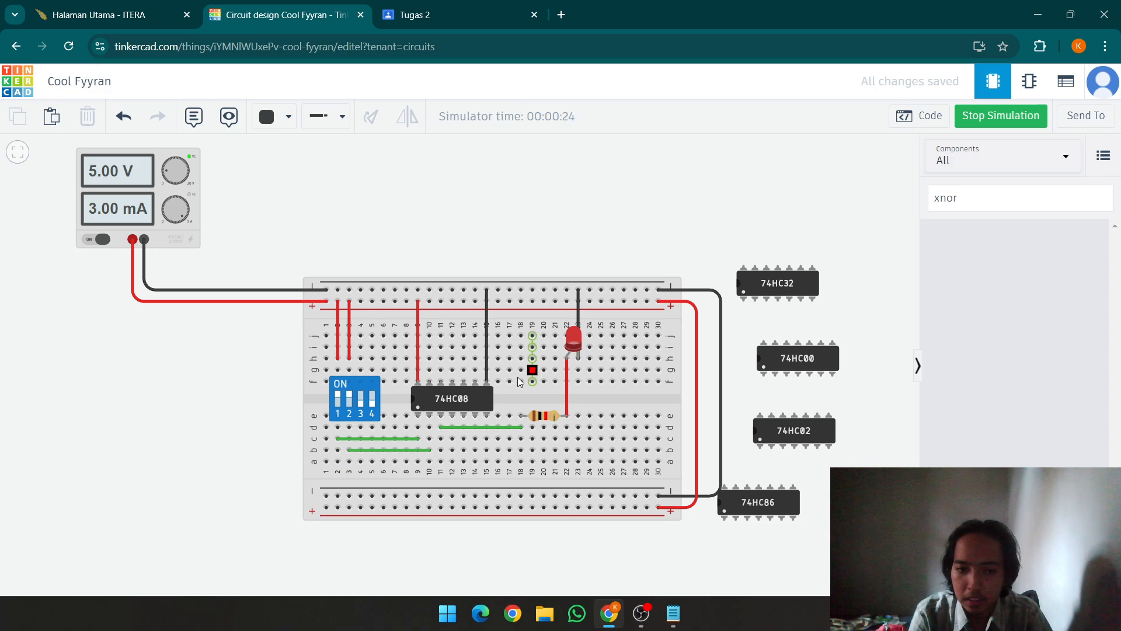
{"action": "left_click", "coordinate": [449, 401]}
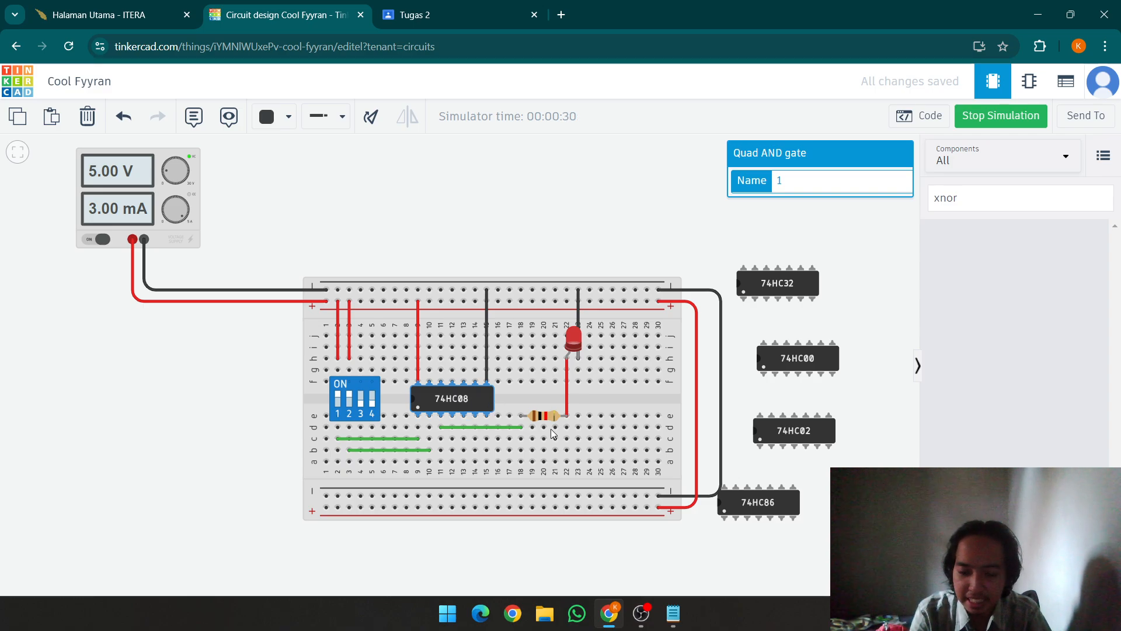
Step: Read the AND gate definition in the Notepad notes and compare it with the truth table in the Tugas 2 attachment
{"action": "left_click", "coordinate": [673, 613]}
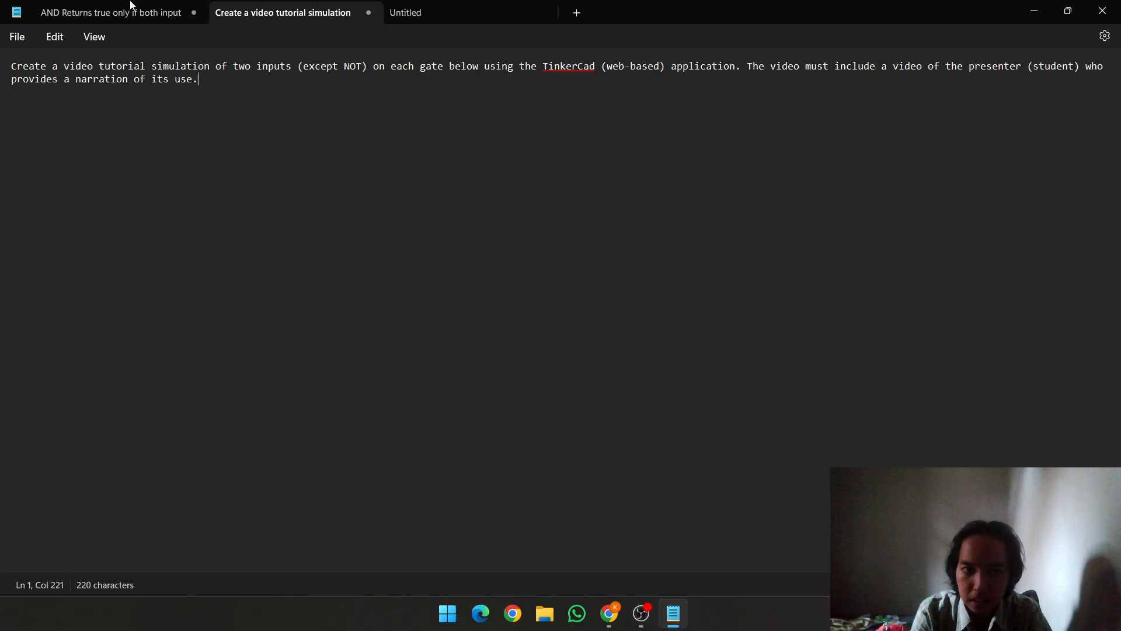
{"action": "left_click", "coordinate": [130, 6]}
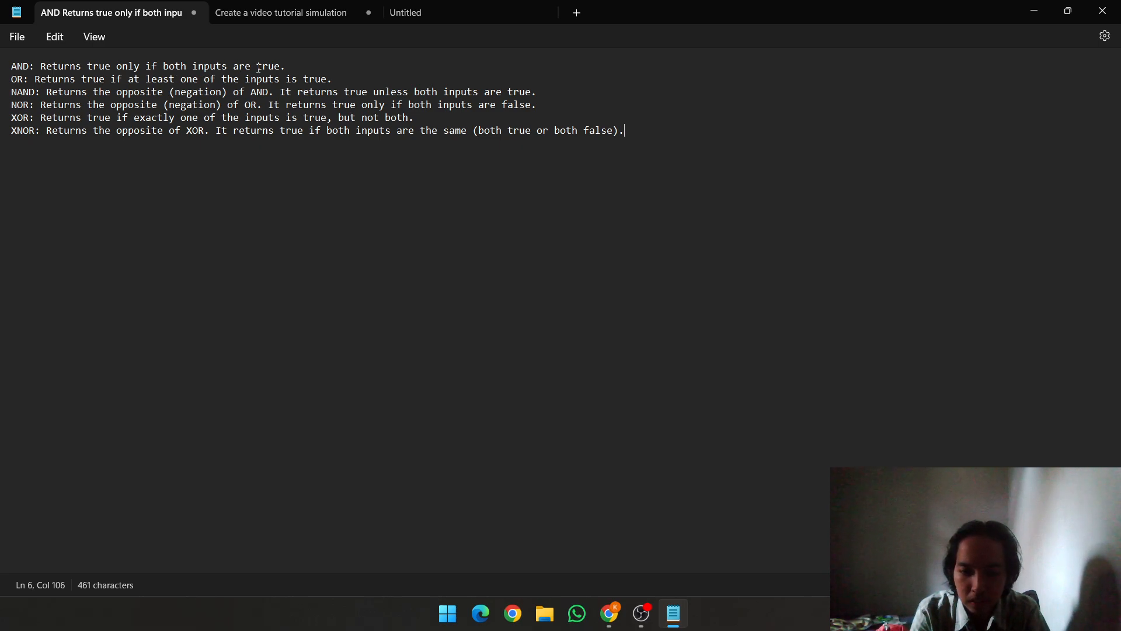
{"action": "left_click", "coordinate": [609, 613]}
{"action": "left_click", "coordinate": [415, 15]}
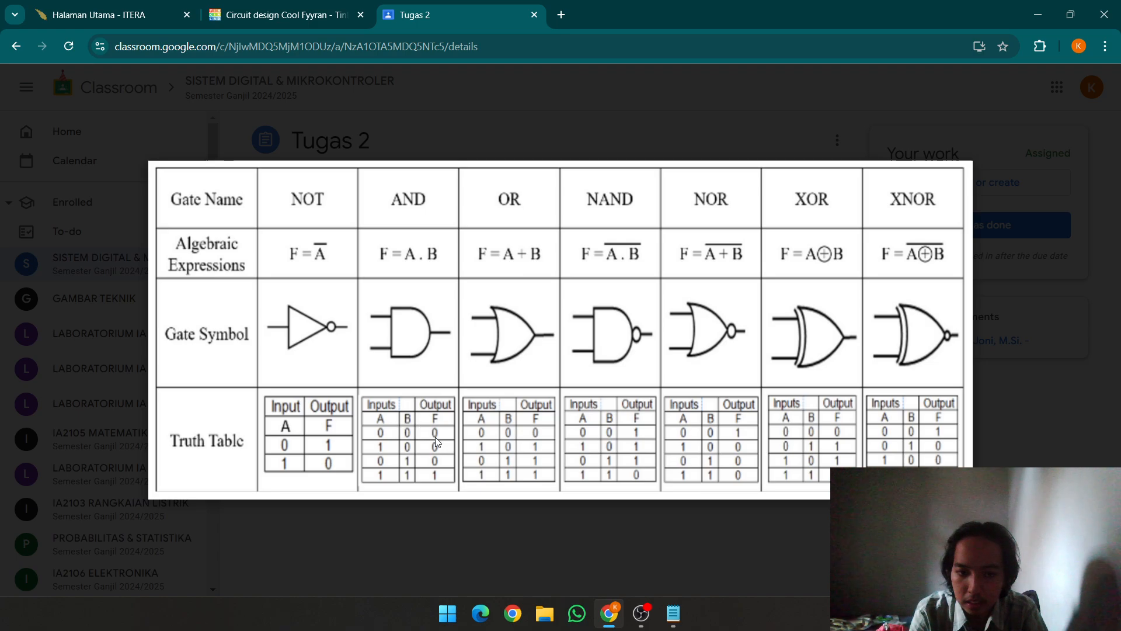
Step: Return to the Tinkercad circuit, select the AND chip's ground wire and stop the simulation
{"action": "left_click", "coordinate": [294, 11]}
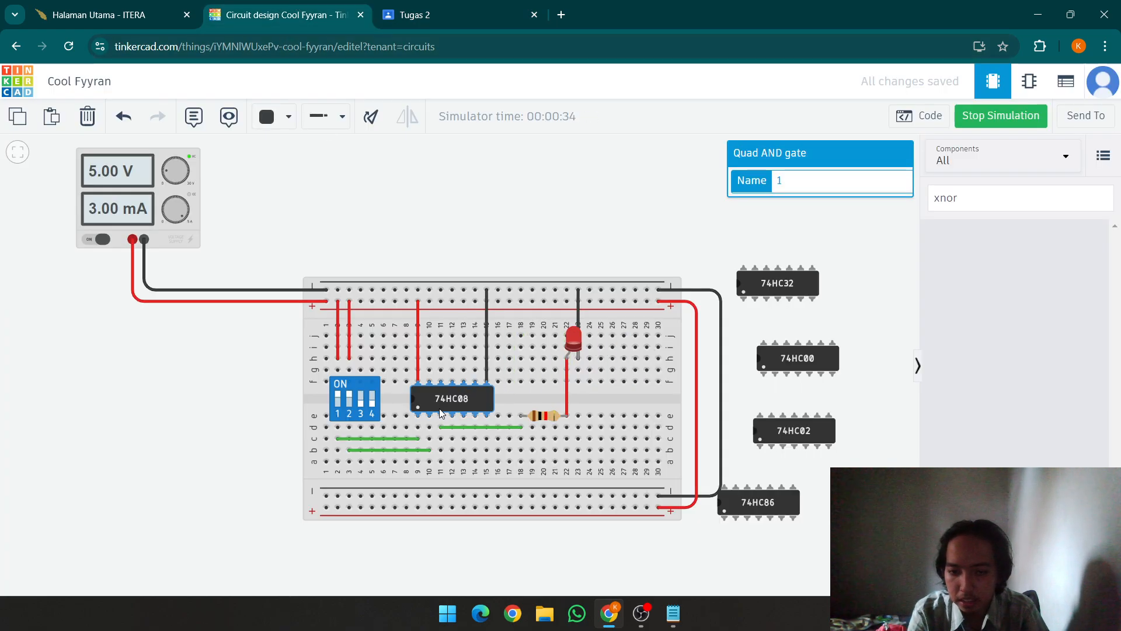
{"action": "left_click", "coordinate": [486, 320]}
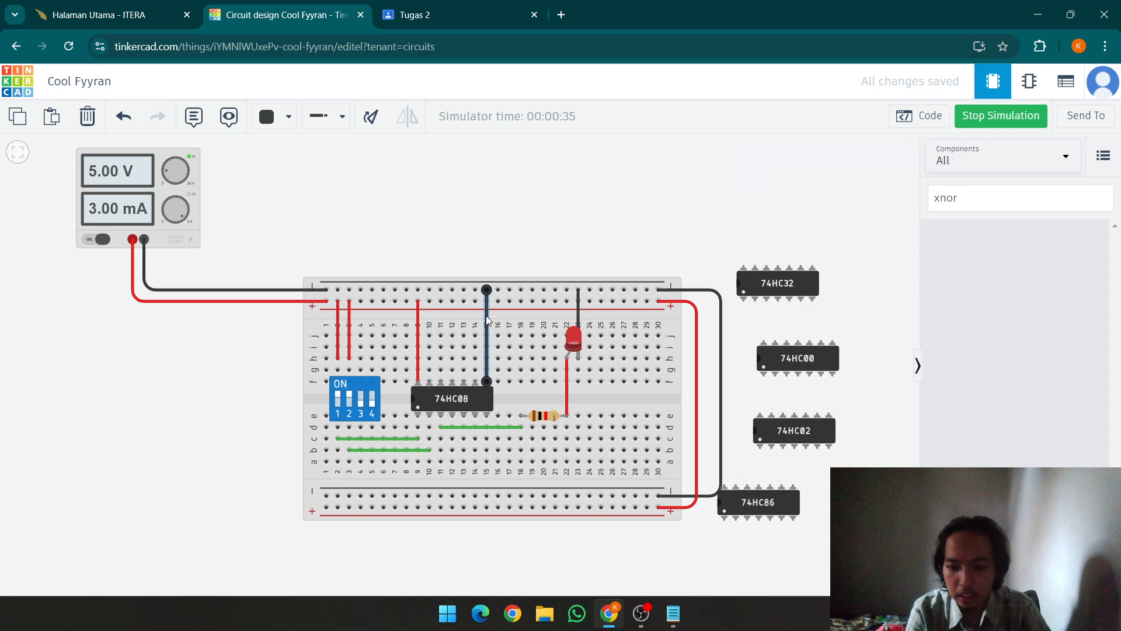
{"action": "left_click", "coordinate": [1006, 117]}
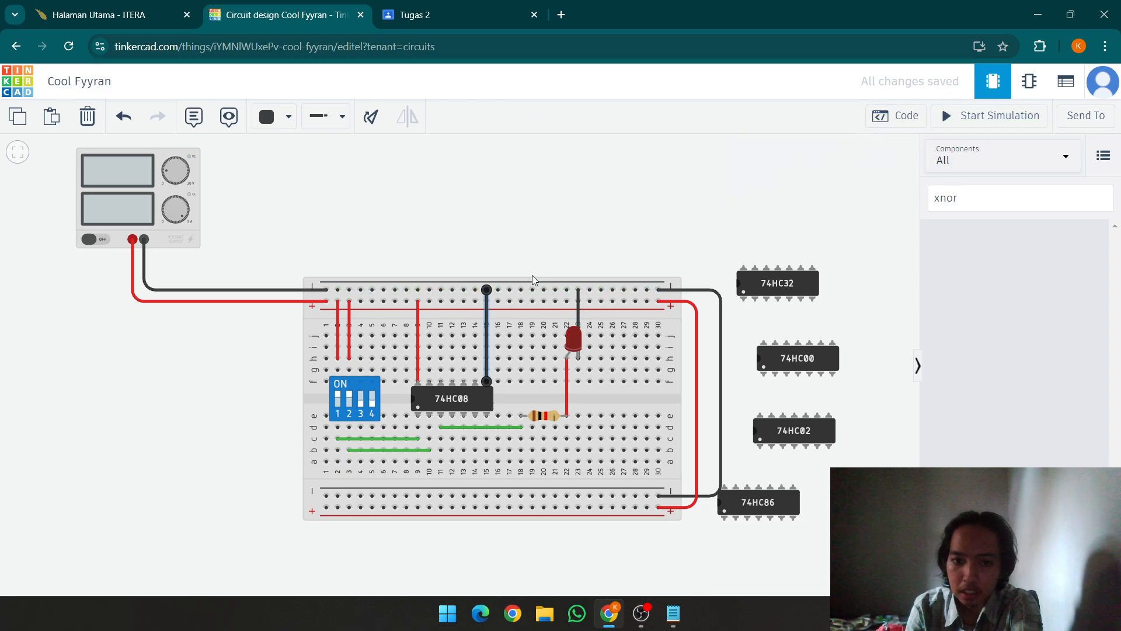
Step: Delete the 74HC08 chip's ground wire and power wire
{"action": "key", "text": "Delete"}
{"action": "left_click", "coordinate": [418, 336]}
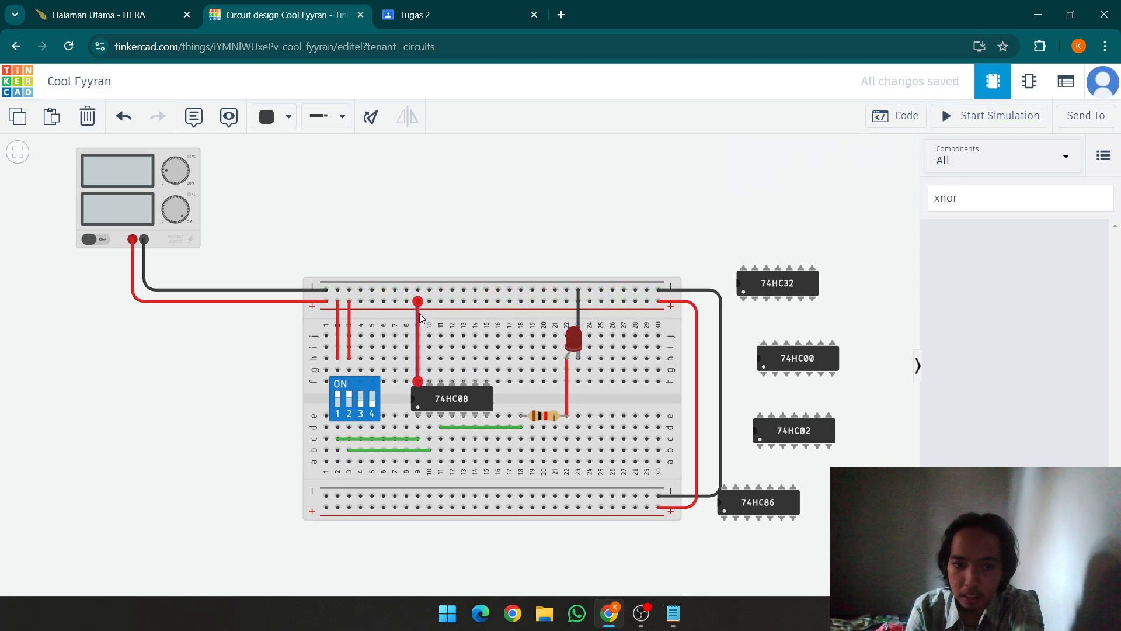
{"action": "key", "text": "Delete"}
Step: Move the 74HC08 chip off the breadboard and put the 74HC32 OR chip in its place across columns 9 to 15
{"action": "left_click_drag", "start_coordinate": [452, 400], "coordinate": [728, 219]}
{"action": "left_click", "coordinate": [760, 282]}
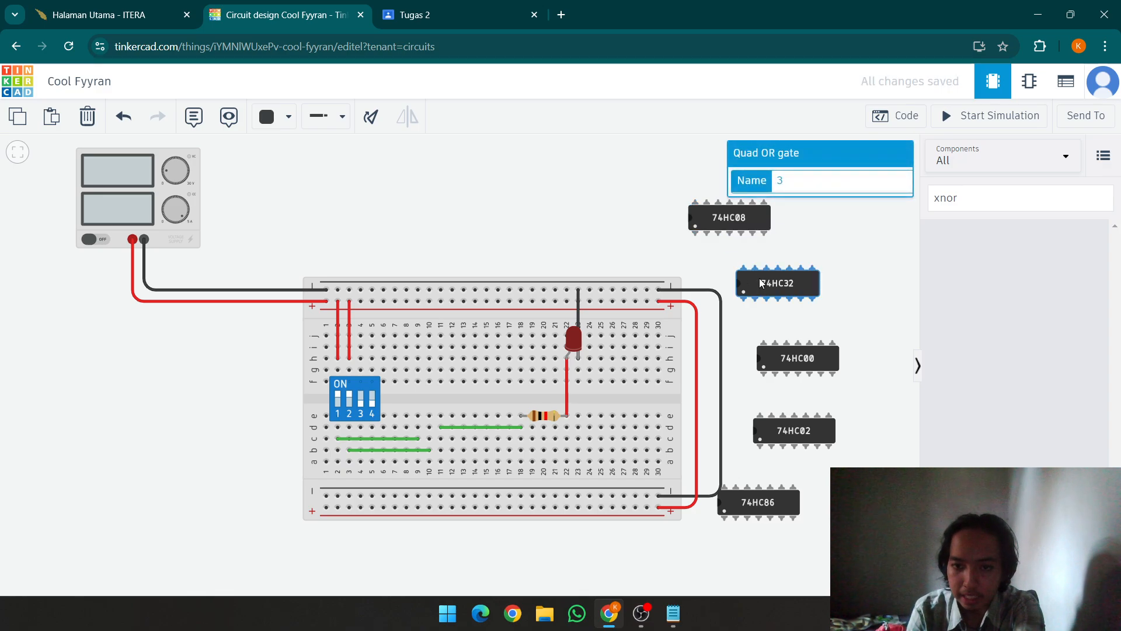
{"action": "left_click_drag", "start_coordinate": [772, 294], "coordinate": [461, 399]}
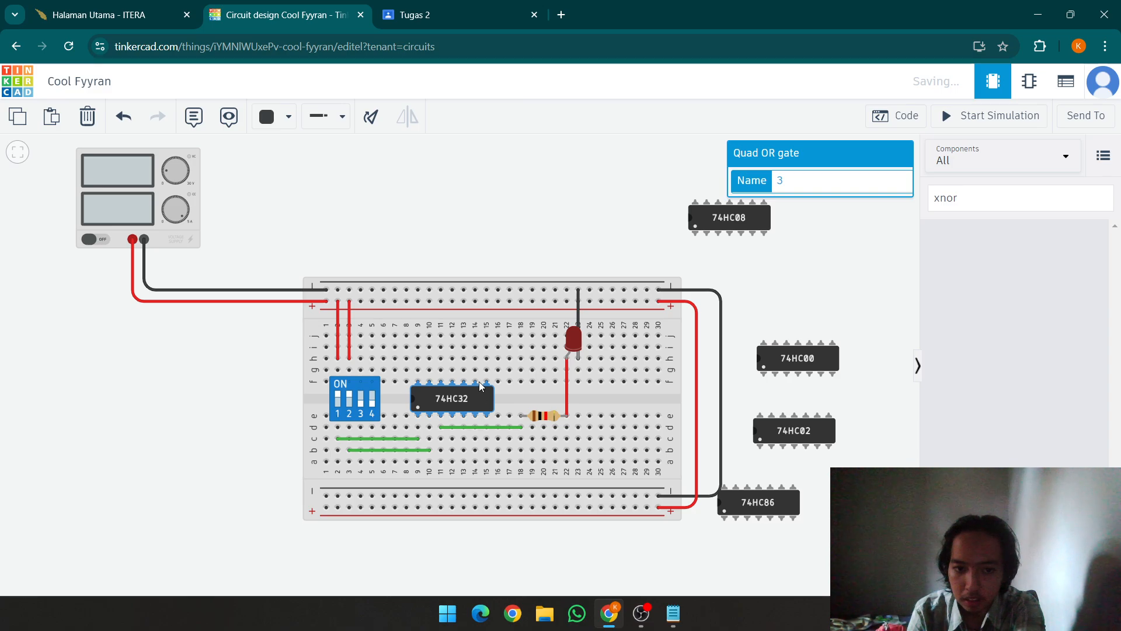
{"action": "left_click", "coordinate": [473, 239]}
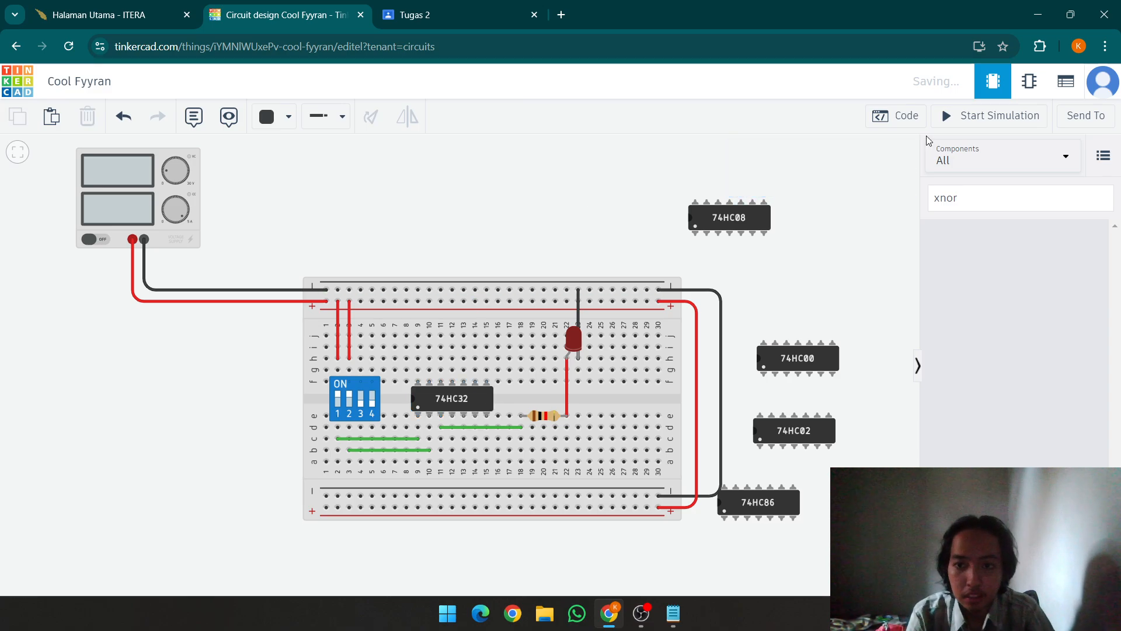
Step: Run the simulation, inspect the 74HC32 chip for faults and toggle the DIP switches to test the LED output
{"action": "left_click", "coordinate": [1016, 126]}
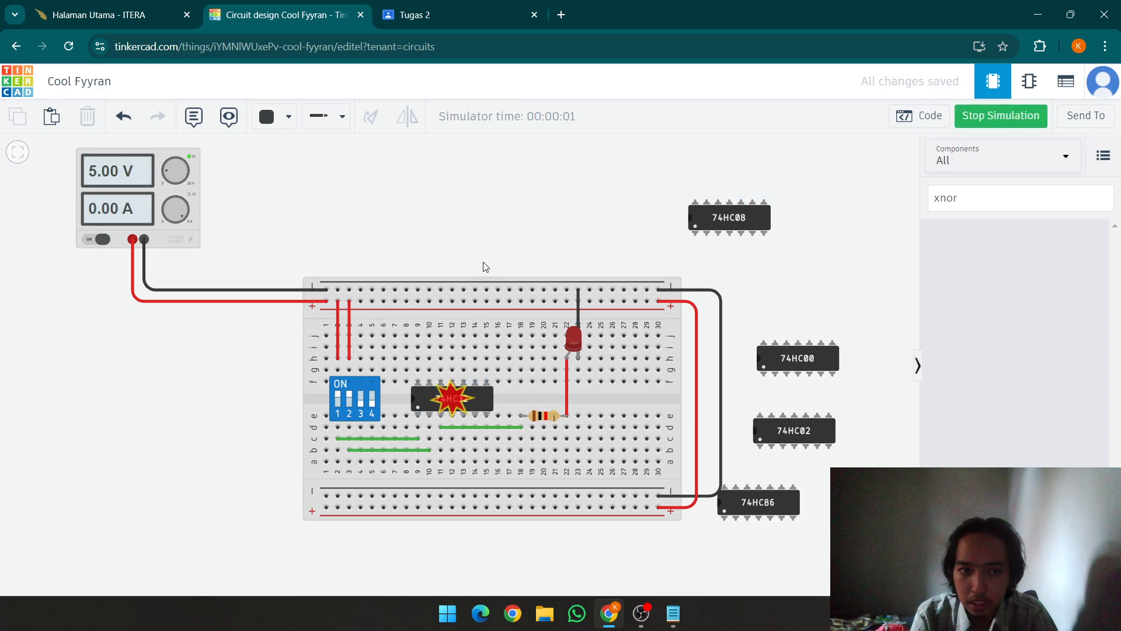
{"action": "mouse_move", "coordinate": [448, 407]}
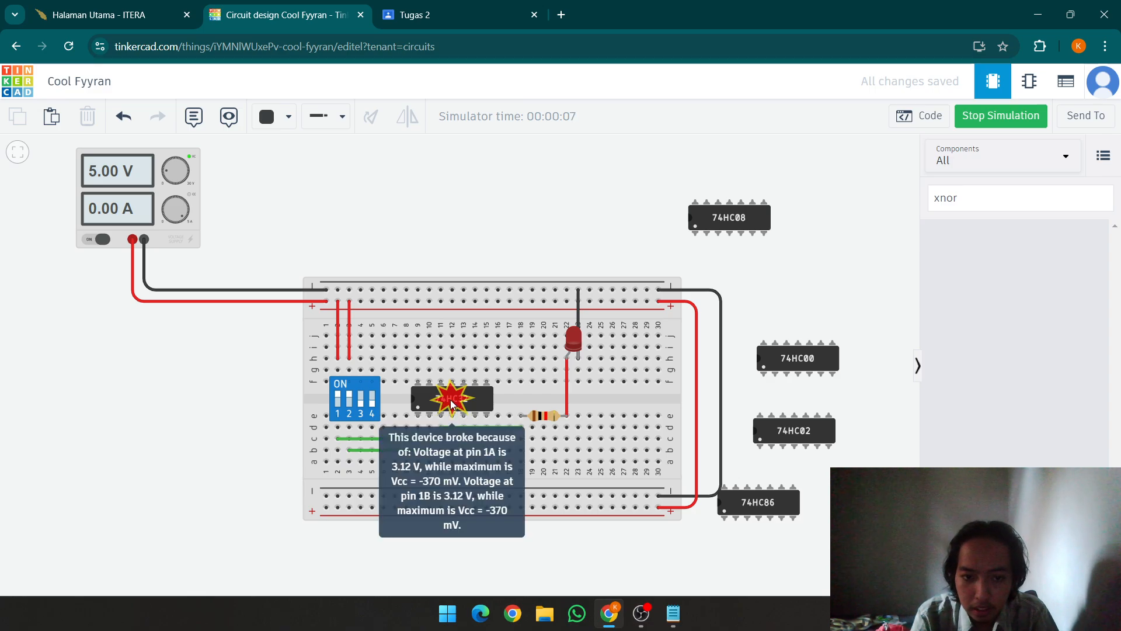
{"action": "left_click", "coordinate": [344, 398]}
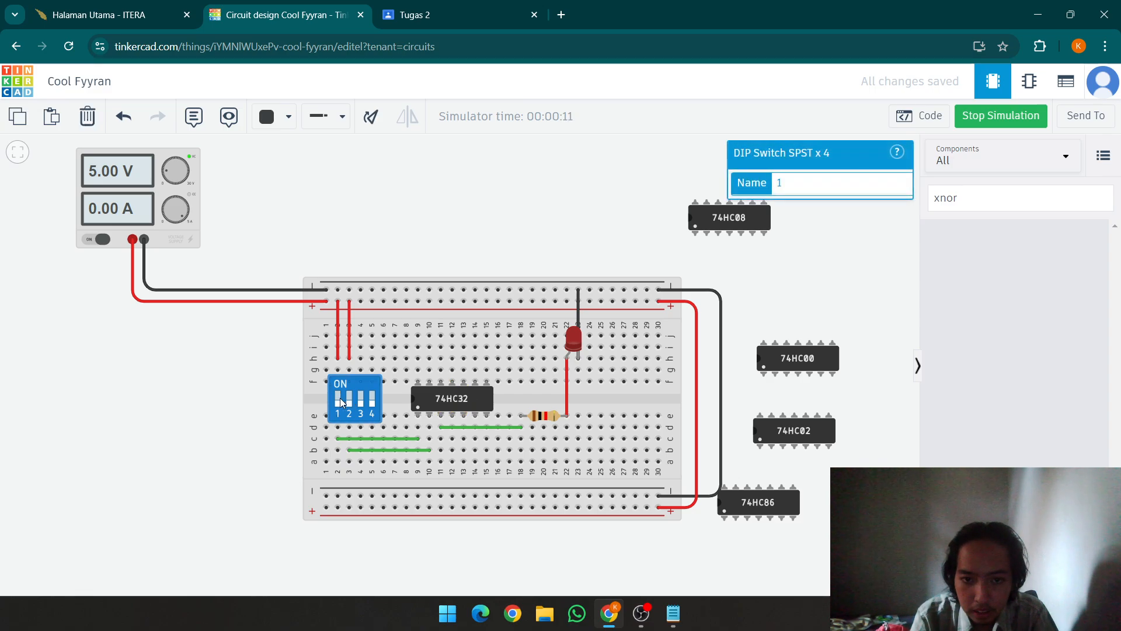
{"action": "left_click", "coordinate": [340, 398]}
{"action": "left_click", "coordinate": [340, 397]}
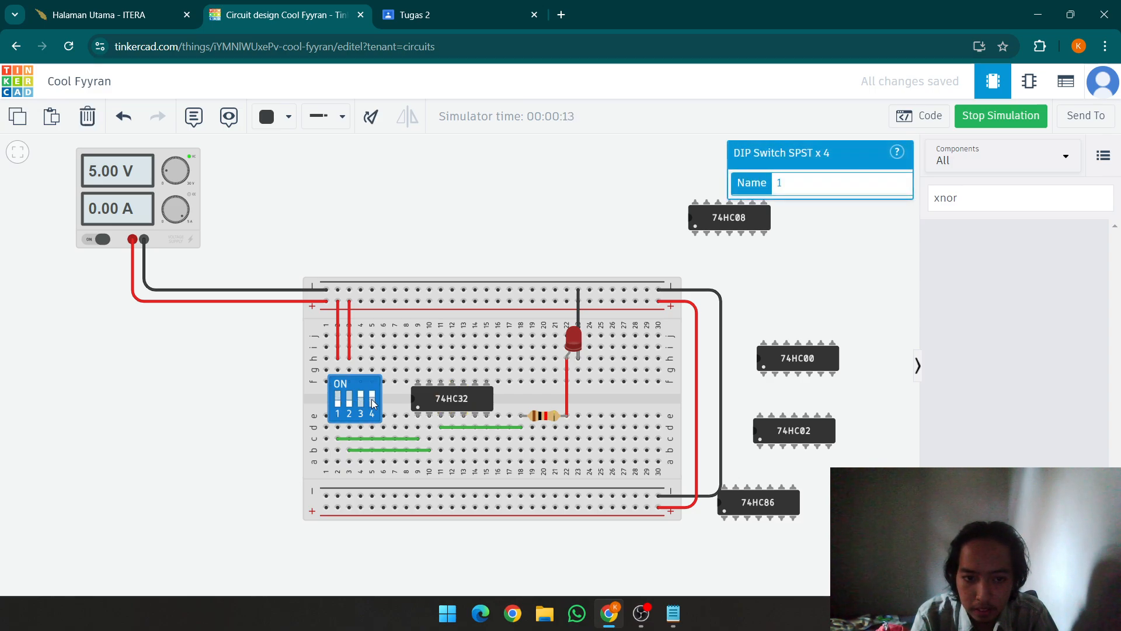
{"action": "left_click", "coordinate": [340, 398]}
{"action": "left_click", "coordinate": [340, 398]}
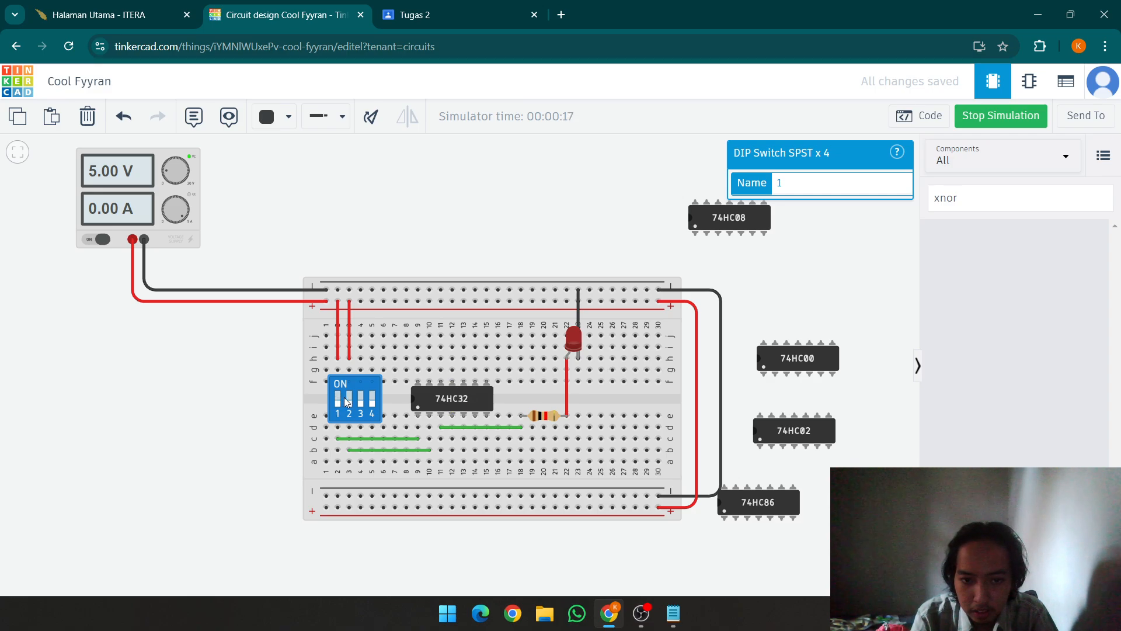
Step: Replace the green output wire with a new wire from a11 to a18, linking the 74HC32 output to the resistor
{"action": "left_click", "coordinate": [477, 427]}
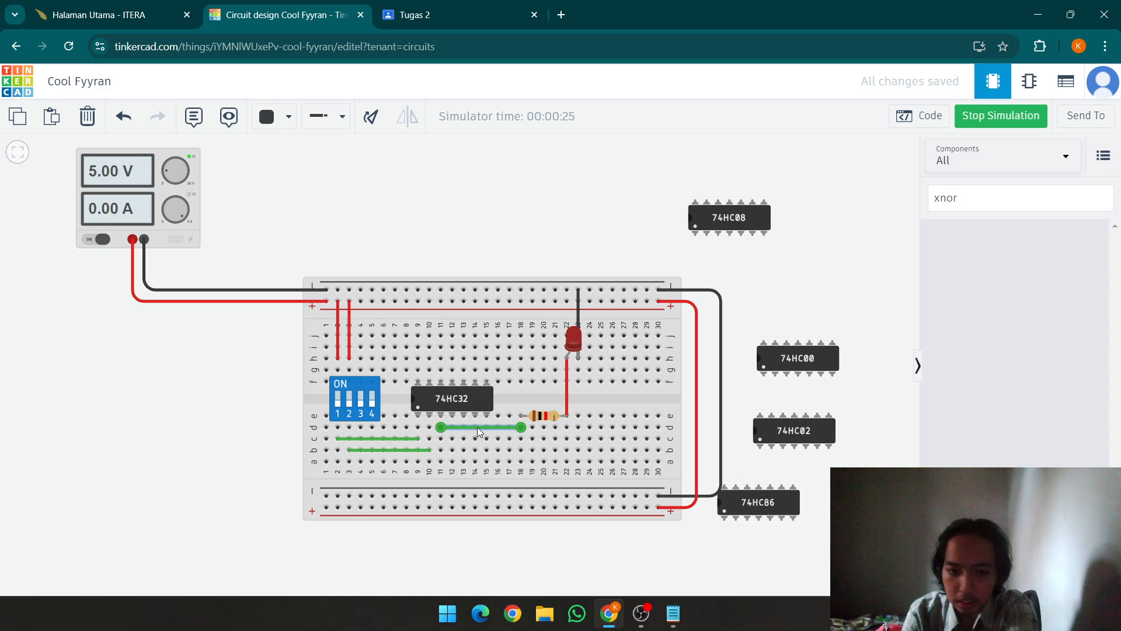
{"action": "key", "text": "Delete"}
{"action": "left_click", "coordinate": [441, 462]}
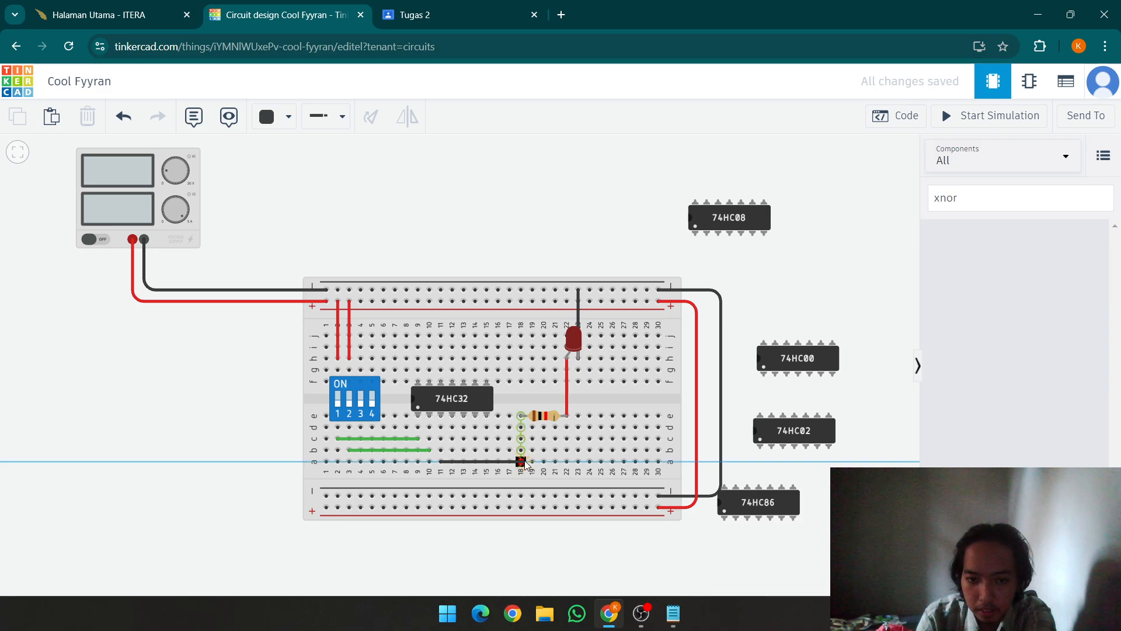
{"action": "left_click", "coordinate": [521, 461]}
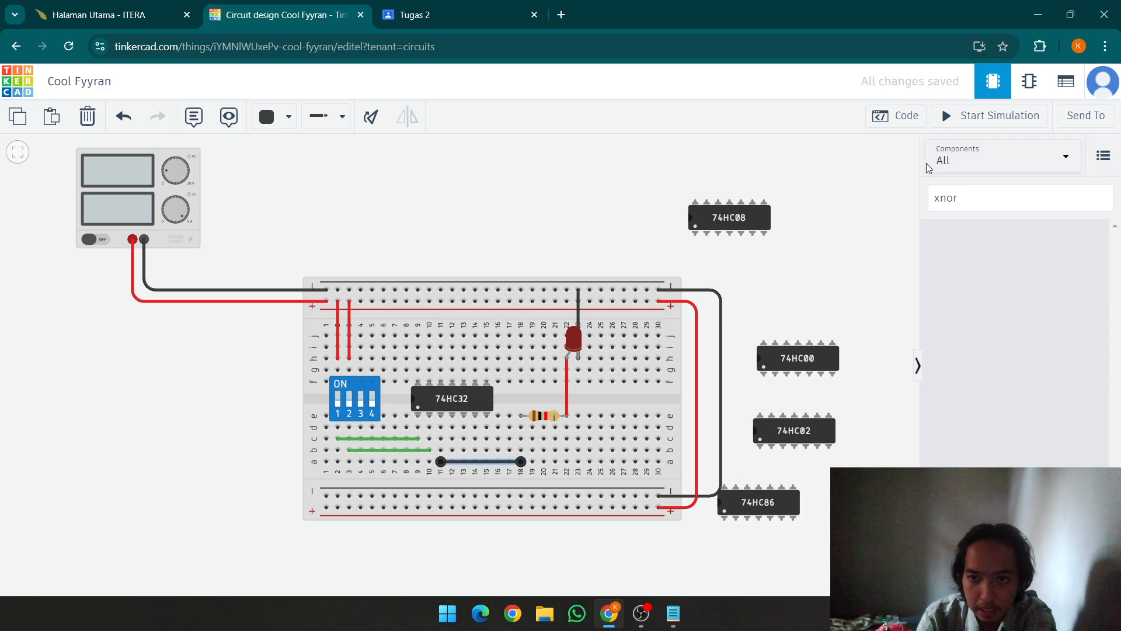
Step: Simulate the rewired output while toggling DIP switches 1 and 2, and end the simulation
{"action": "left_click", "coordinate": [991, 116]}
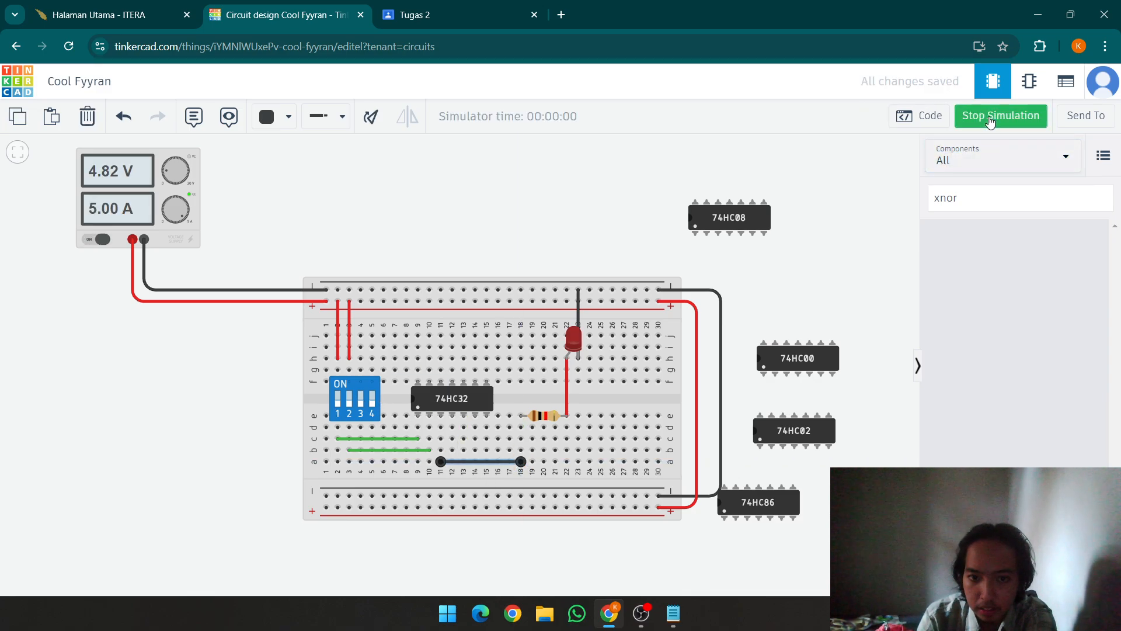
{"action": "left_click", "coordinate": [348, 399]}
{"action": "left_click", "coordinate": [335, 397]}
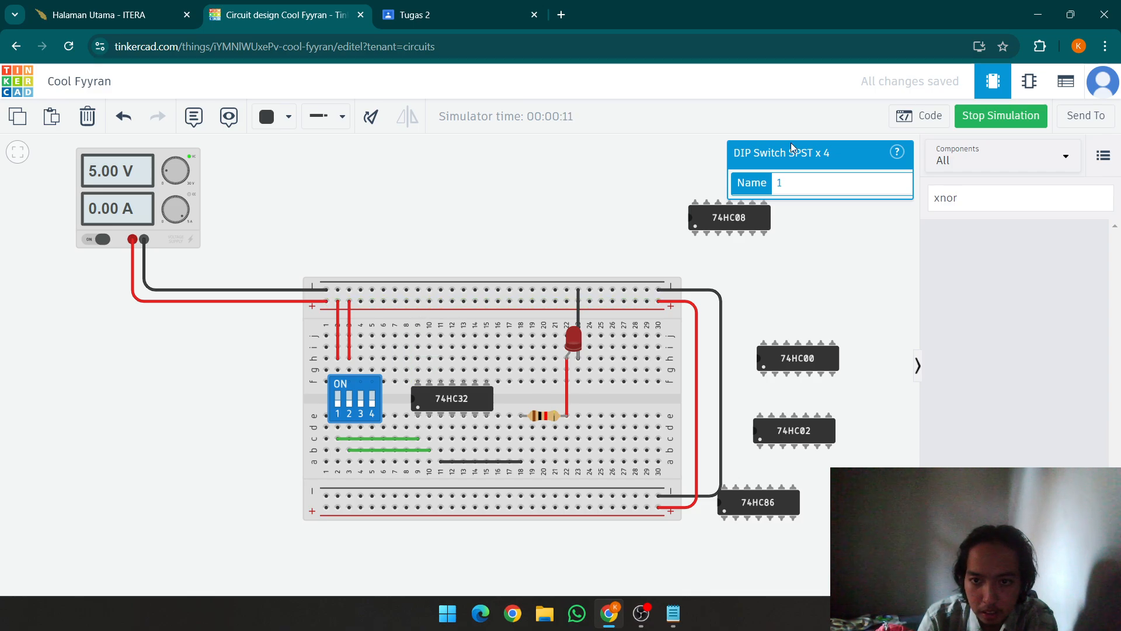
{"action": "left_click", "coordinate": [980, 113]}
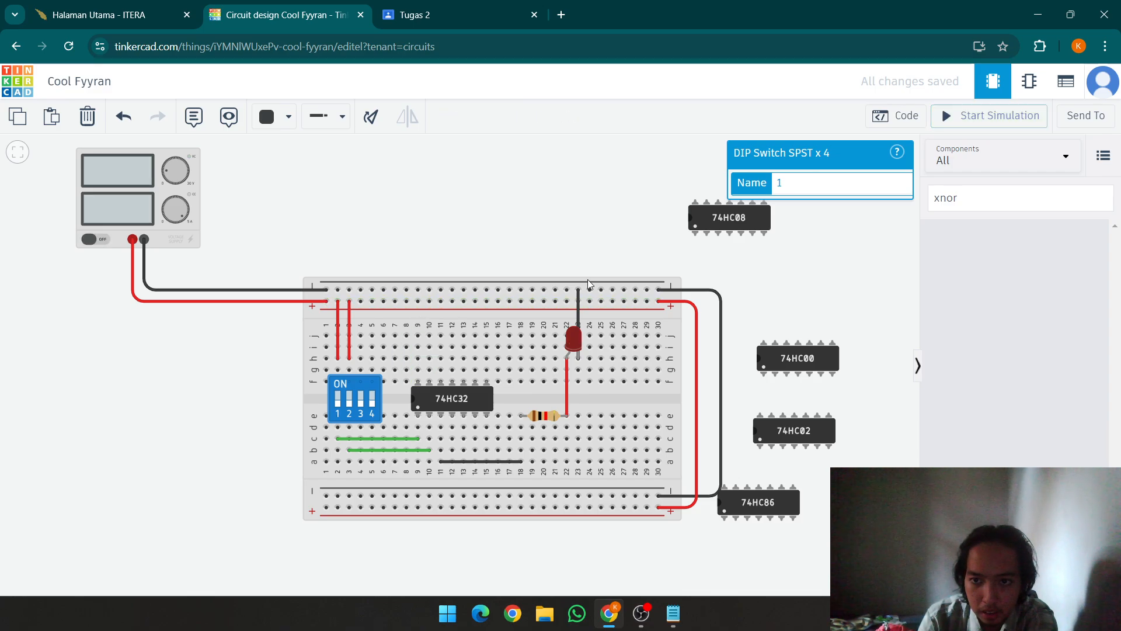
Step: Wire the 74HC32 pin at column 9 to the upper positive rail and its pin at column 15 to the upper negative rail
{"action": "left_click", "coordinate": [418, 381]}
{"action": "left_click", "coordinate": [418, 302]}
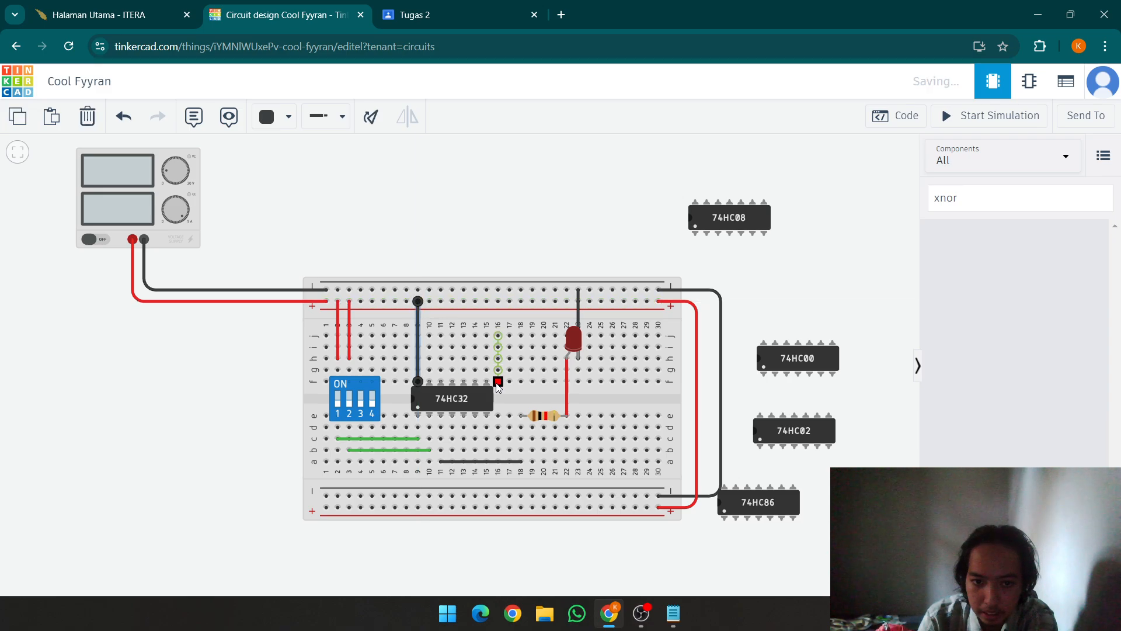
{"action": "left_click", "coordinate": [488, 383]}
{"action": "left_click", "coordinate": [487, 289]}
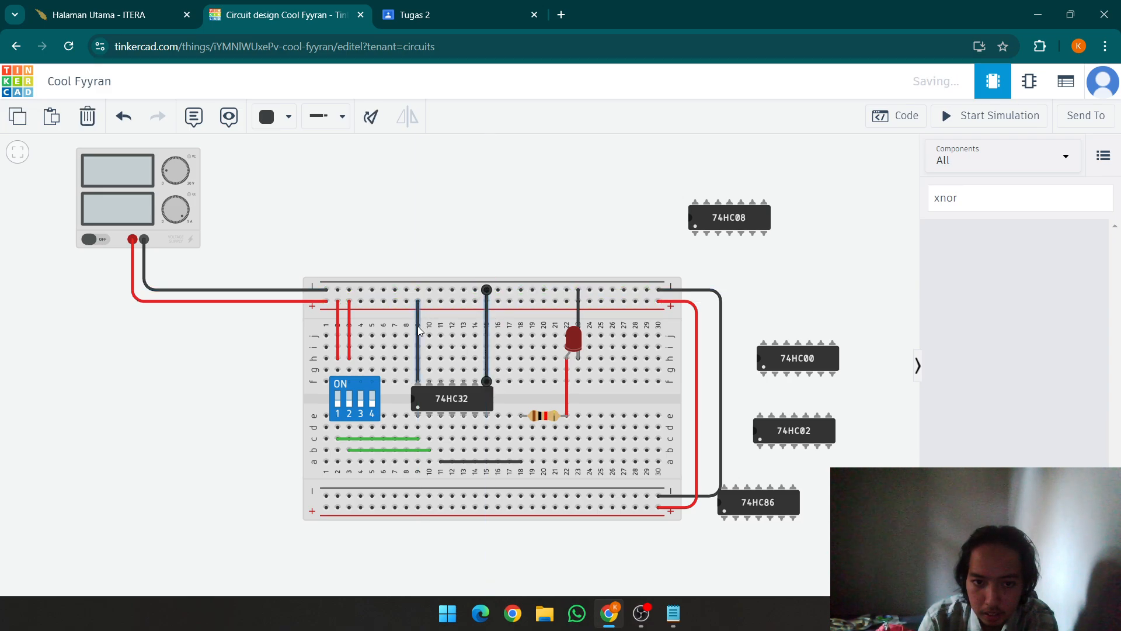
Step: Colour the 74HC32 chip's power wire red
{"action": "left_click", "coordinate": [419, 316]}
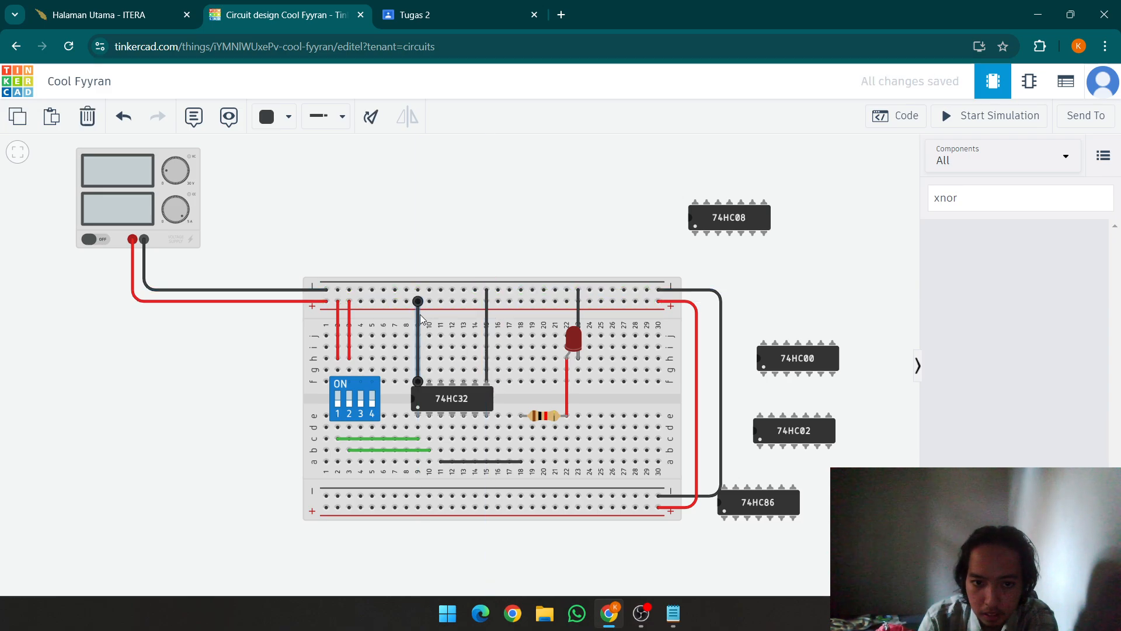
{"action": "left_click", "coordinate": [280, 117]}
{"action": "left_click", "coordinate": [314, 199]}
{"action": "left_click", "coordinate": [391, 212]}
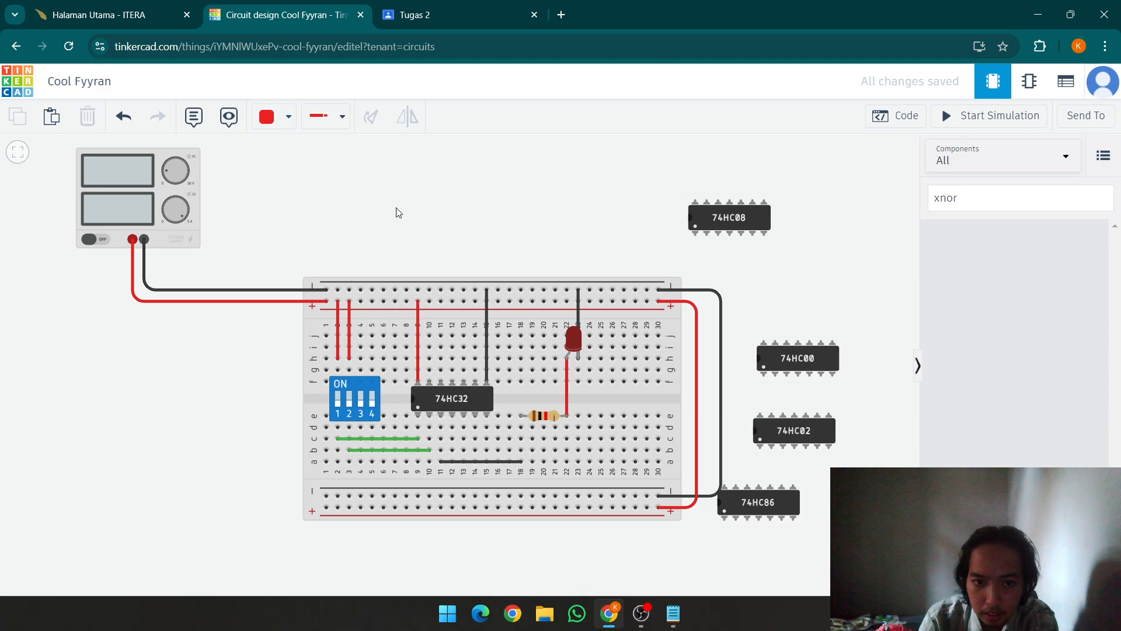
Step: Simulate the powered OR gate, toggle the DIP switches to try input combinations, and examine the chip and its output wire
{"action": "left_click", "coordinate": [986, 126]}
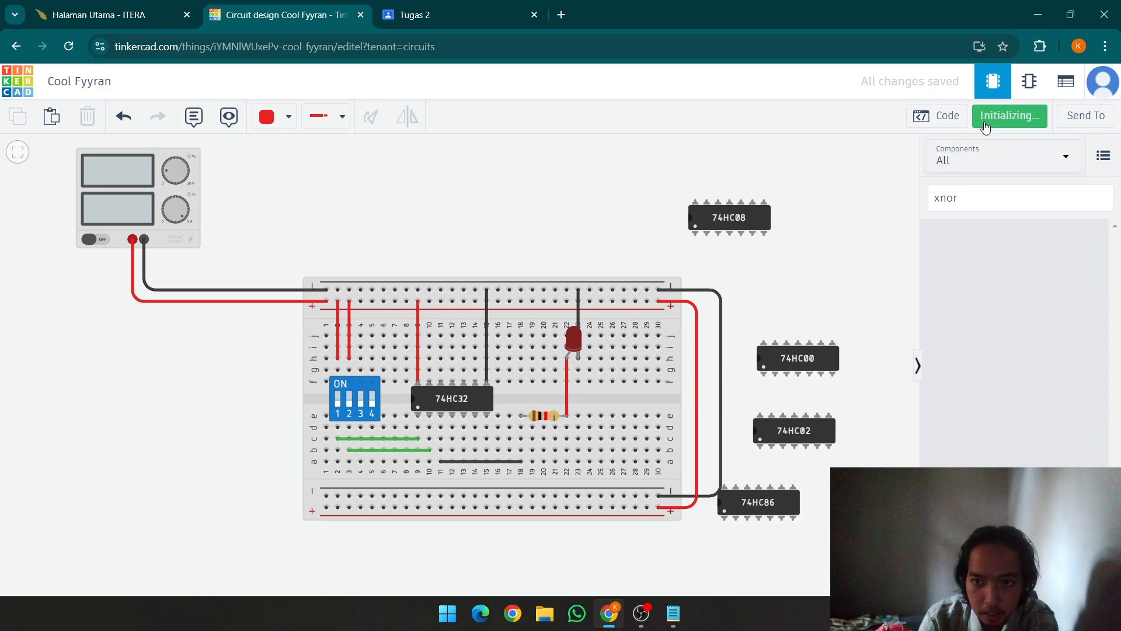
{"action": "left_click", "coordinate": [337, 404]}
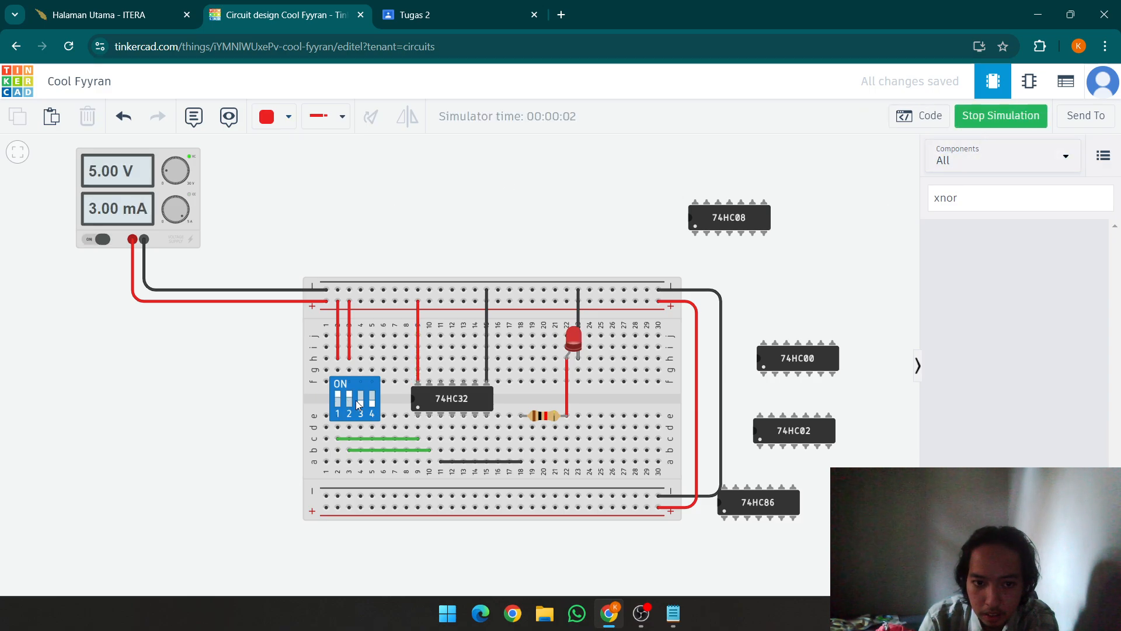
{"action": "left_click", "coordinate": [356, 401]}
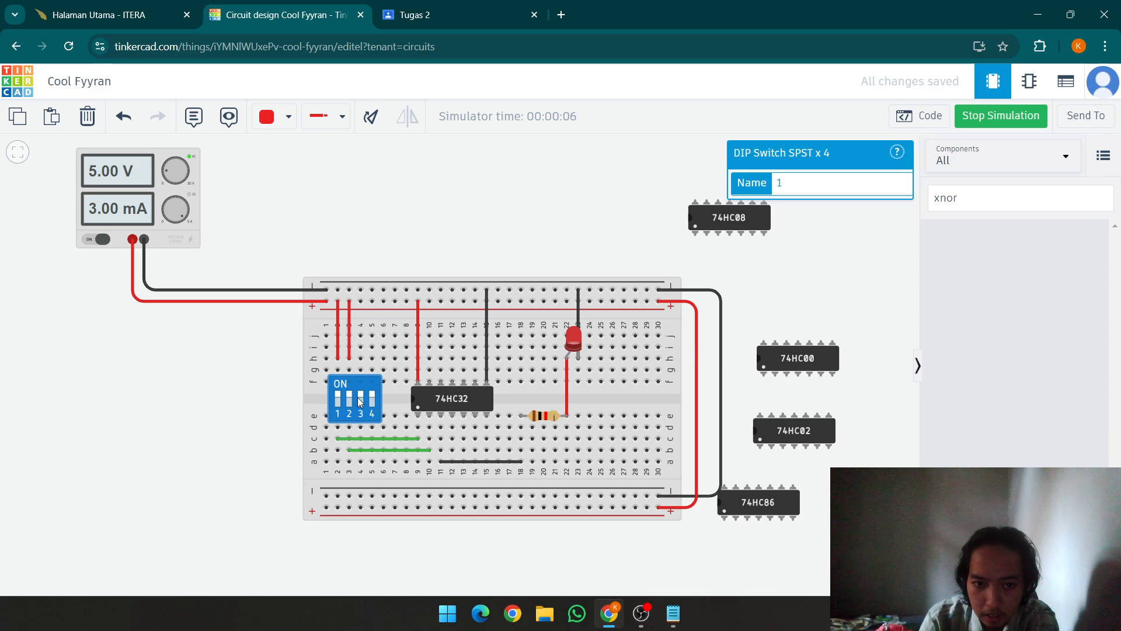
{"action": "left_click", "coordinate": [337, 397]}
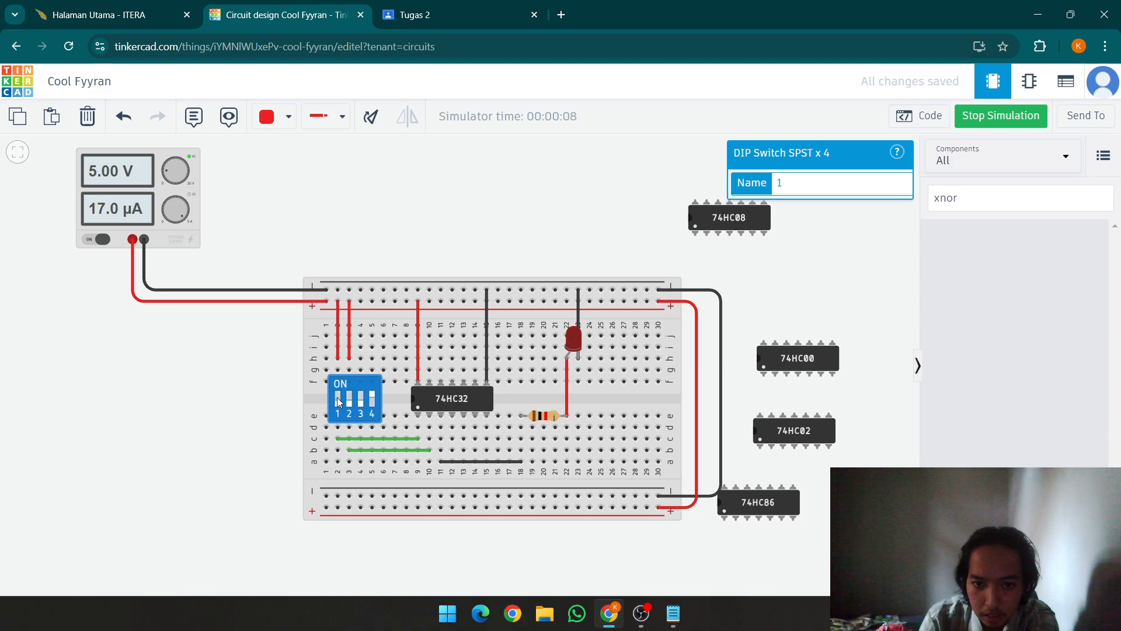
{"action": "left_click", "coordinate": [338, 397]}
{"action": "left_click", "coordinate": [337, 397]}
{"action": "left_click", "coordinate": [446, 396]}
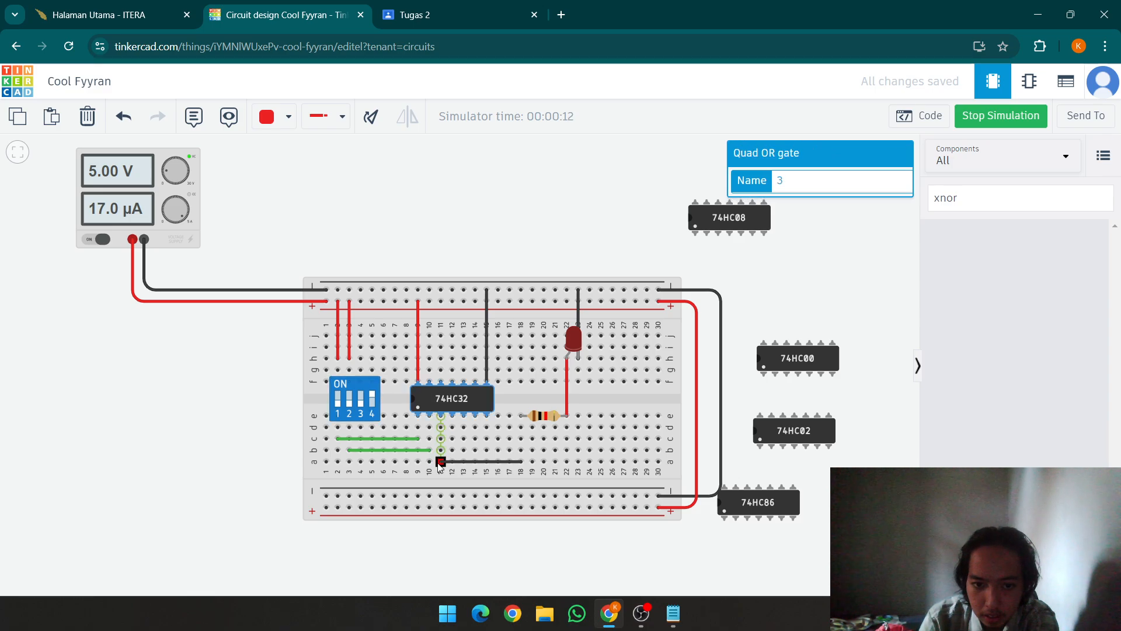
{"action": "left_click", "coordinate": [453, 462]}
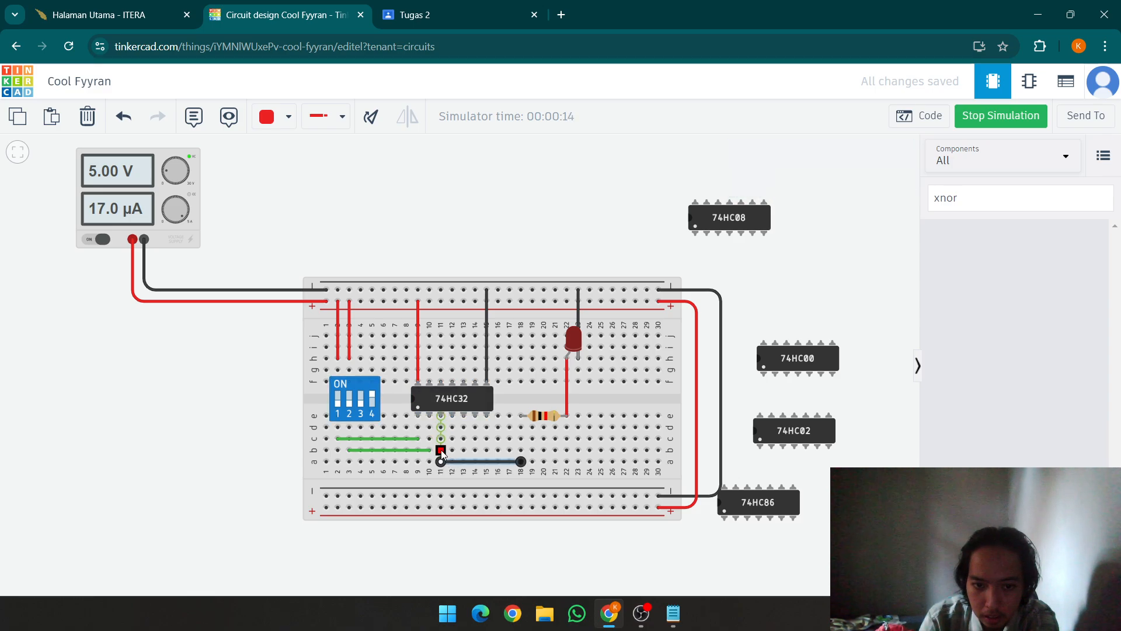
{"action": "left_click", "coordinate": [790, 293]}
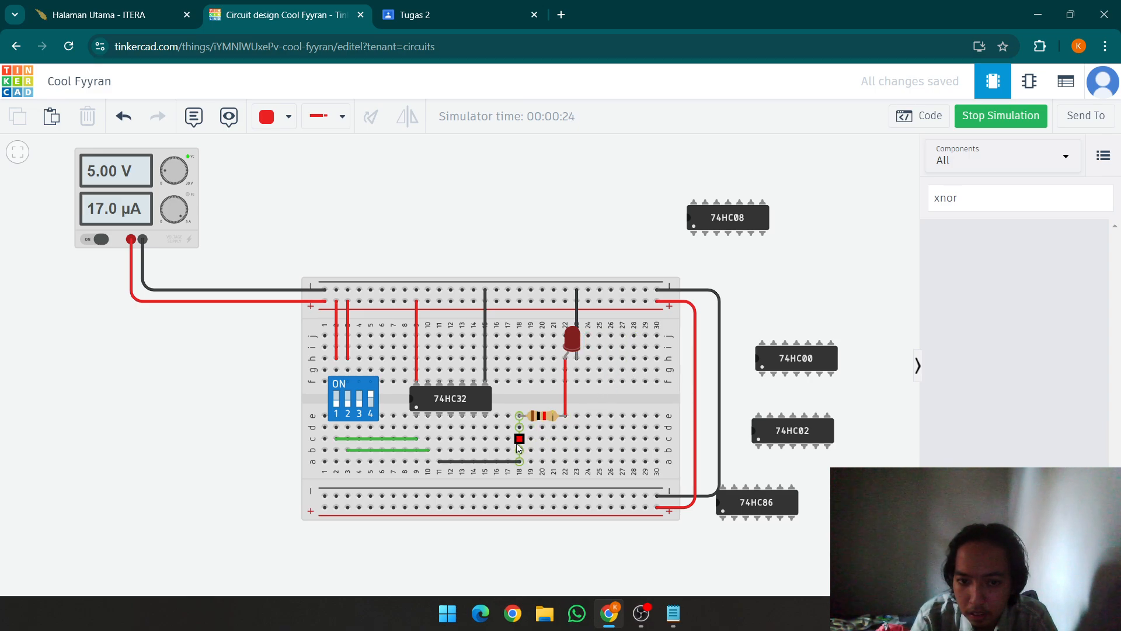
Step: Stop the simulation and move both ends of the output wire up to row d, at columns 11 and 18
{"action": "left_click", "coordinate": [519, 461]}
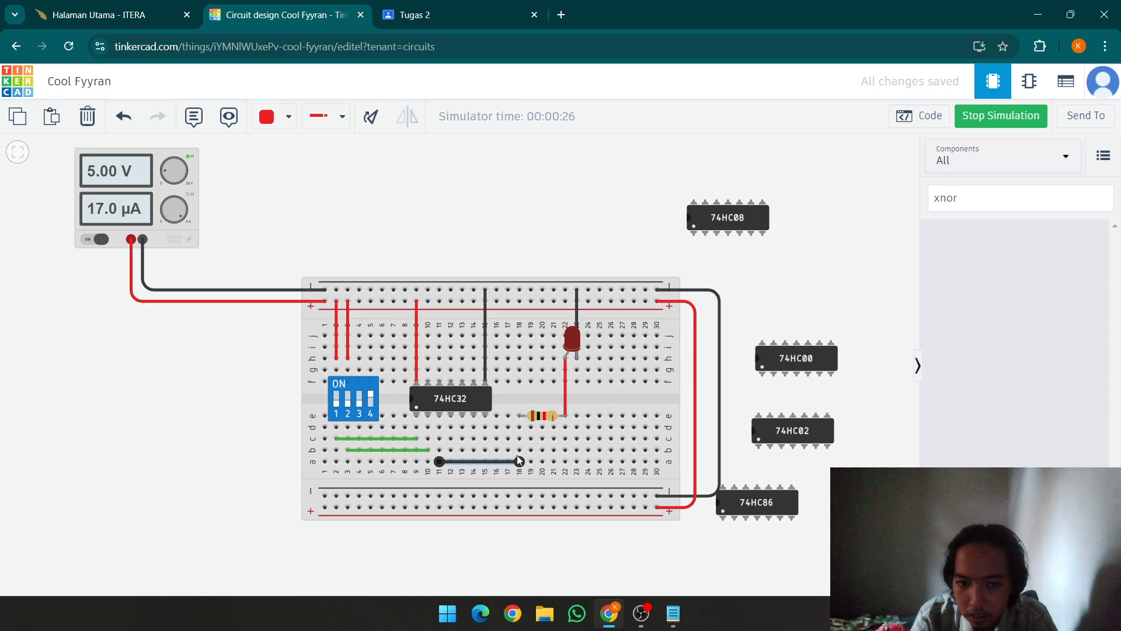
{"action": "left_click", "coordinate": [986, 123]}
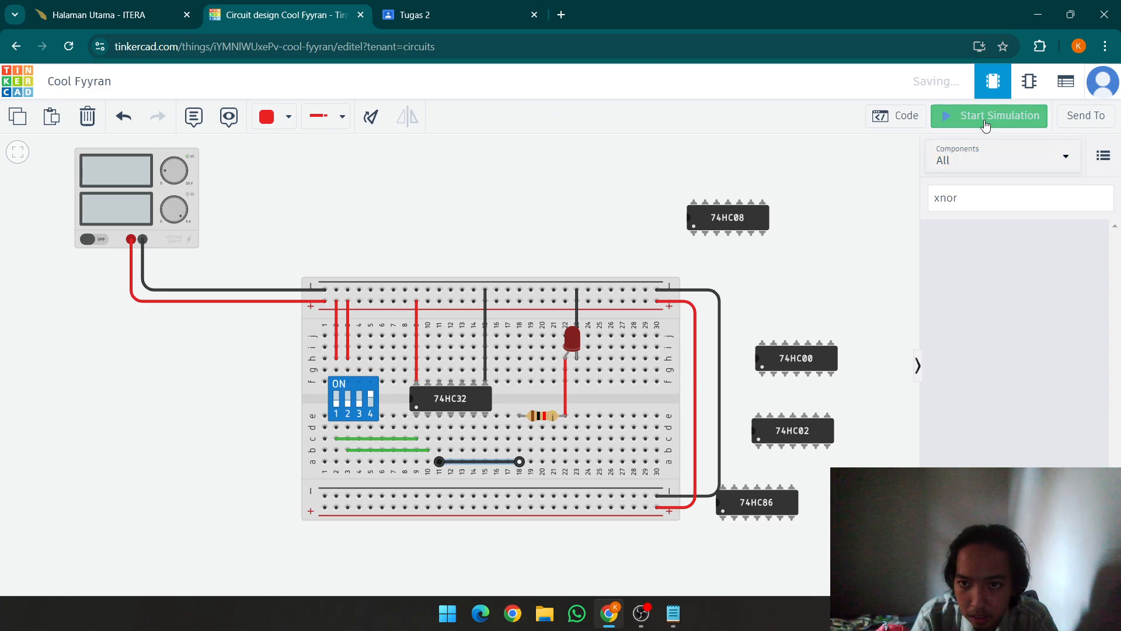
{"action": "left_click_drag", "start_coordinate": [519, 462], "coordinate": [519, 428]}
{"action": "left_click_drag", "start_coordinate": [439, 462], "coordinate": [439, 428]}
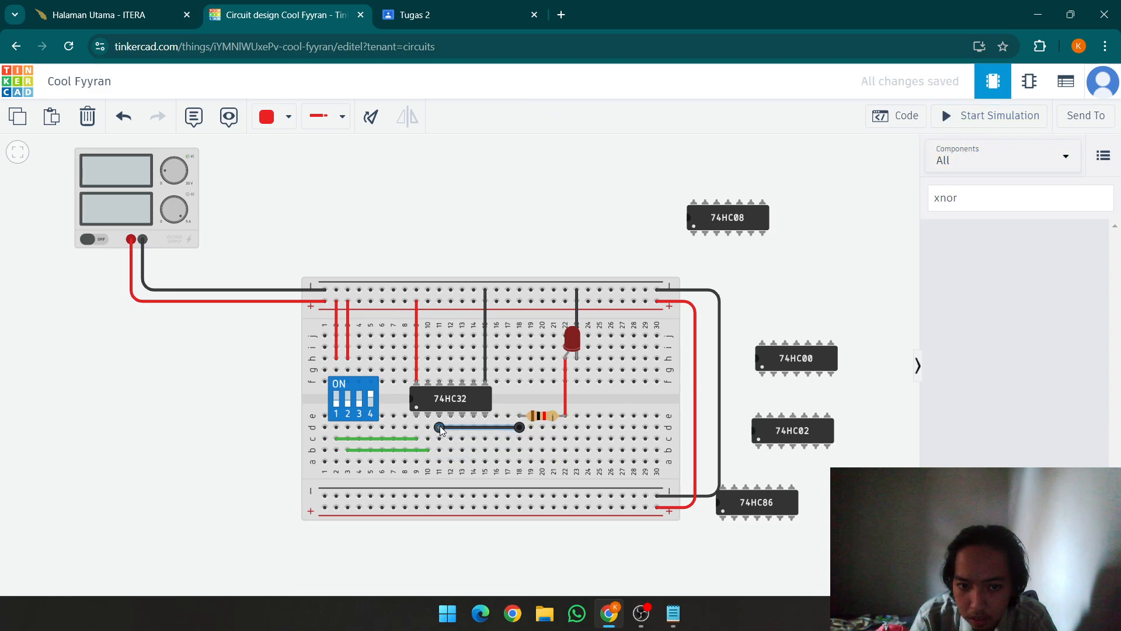
Step: Restart the simulation and toggle DIP switches 1 and 2 to check the OR gate's LED output for different input combinations
{"action": "left_click", "coordinate": [1000, 115]}
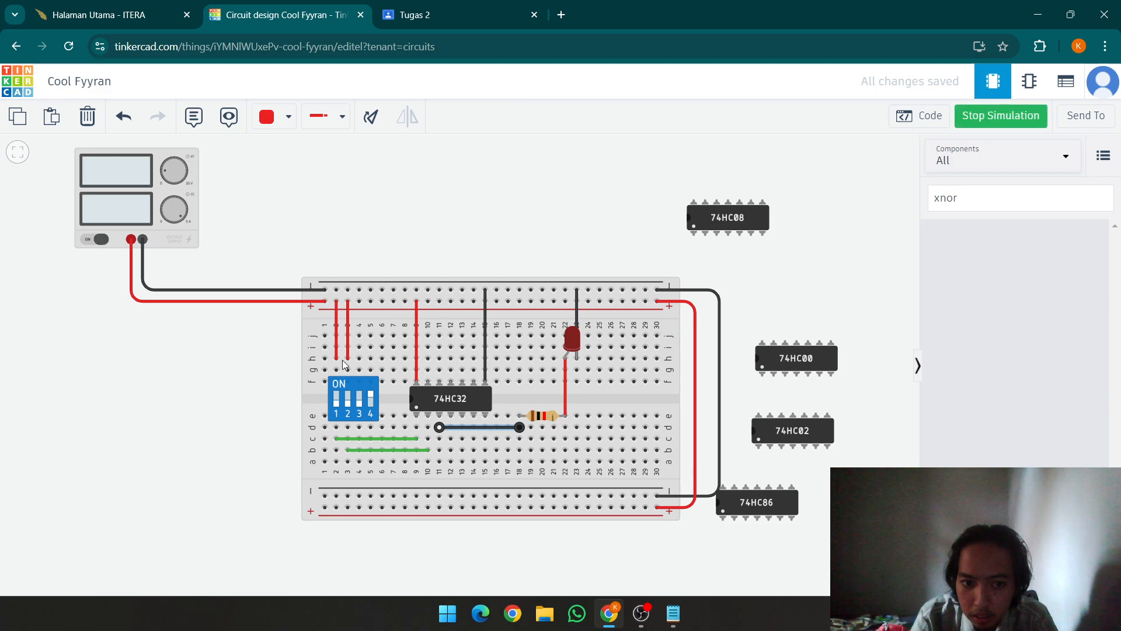
{"action": "left_click", "coordinate": [345, 400]}
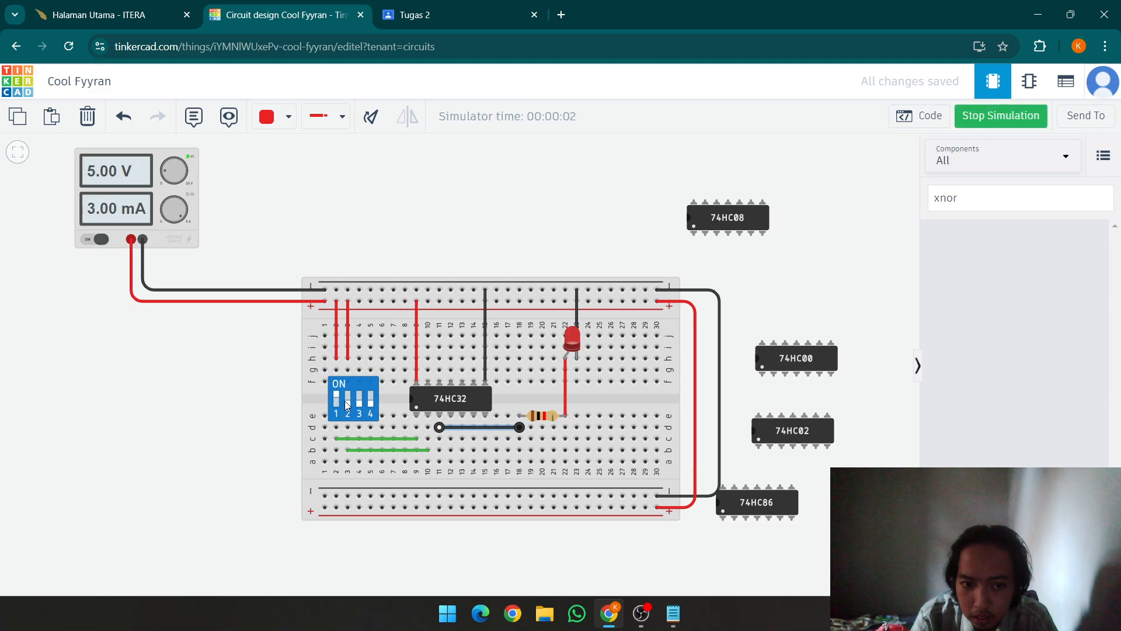
{"action": "left_click", "coordinate": [344, 401]}
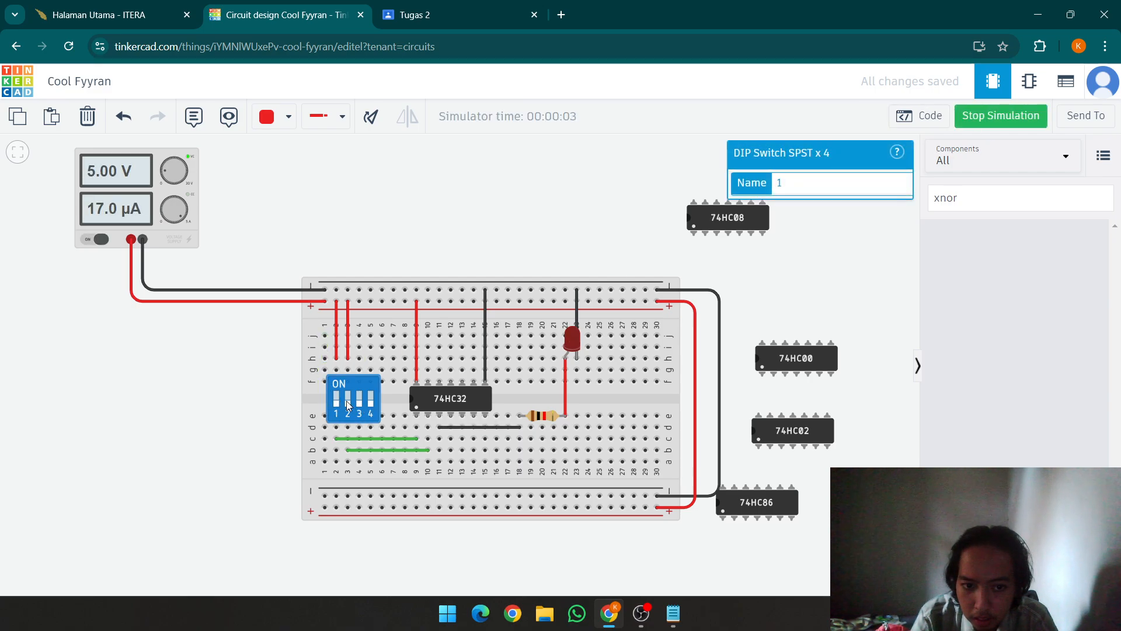
{"action": "left_click", "coordinate": [346, 401]}
{"action": "left_click", "coordinate": [346, 401]}
{"action": "left_click", "coordinate": [360, 402]}
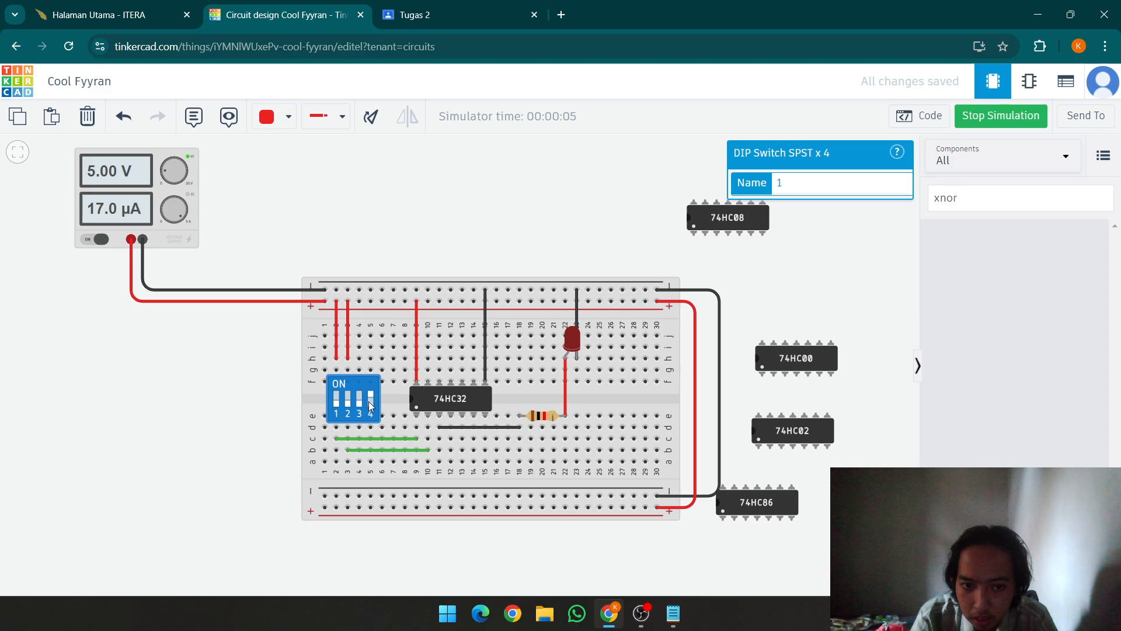
{"action": "left_click", "coordinate": [346, 406]}
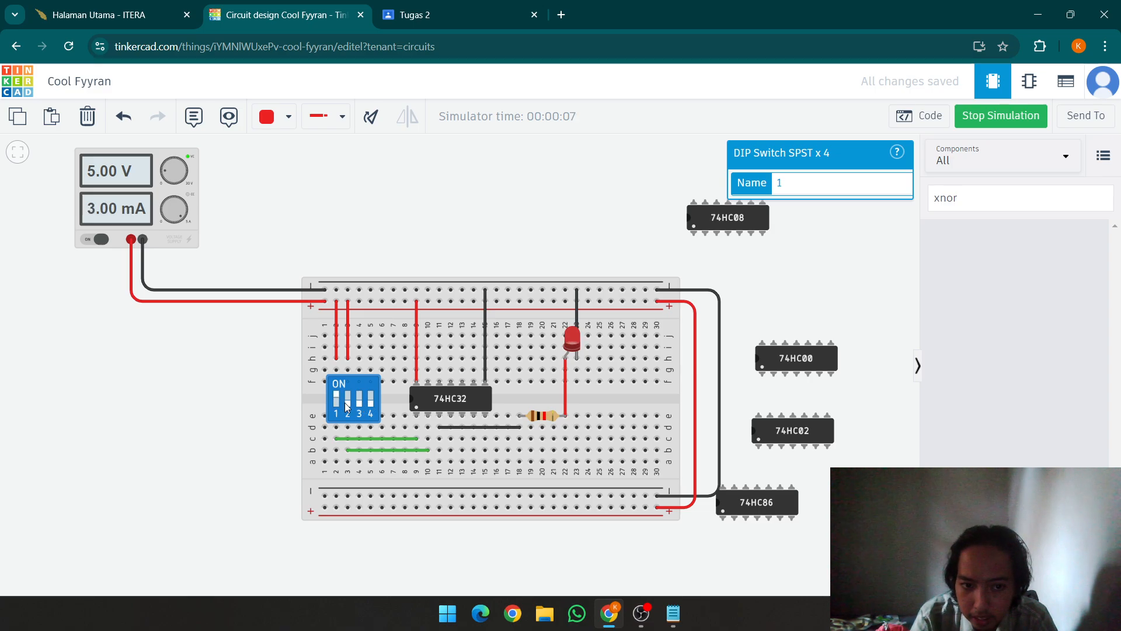
{"action": "left_click", "coordinate": [349, 401]}
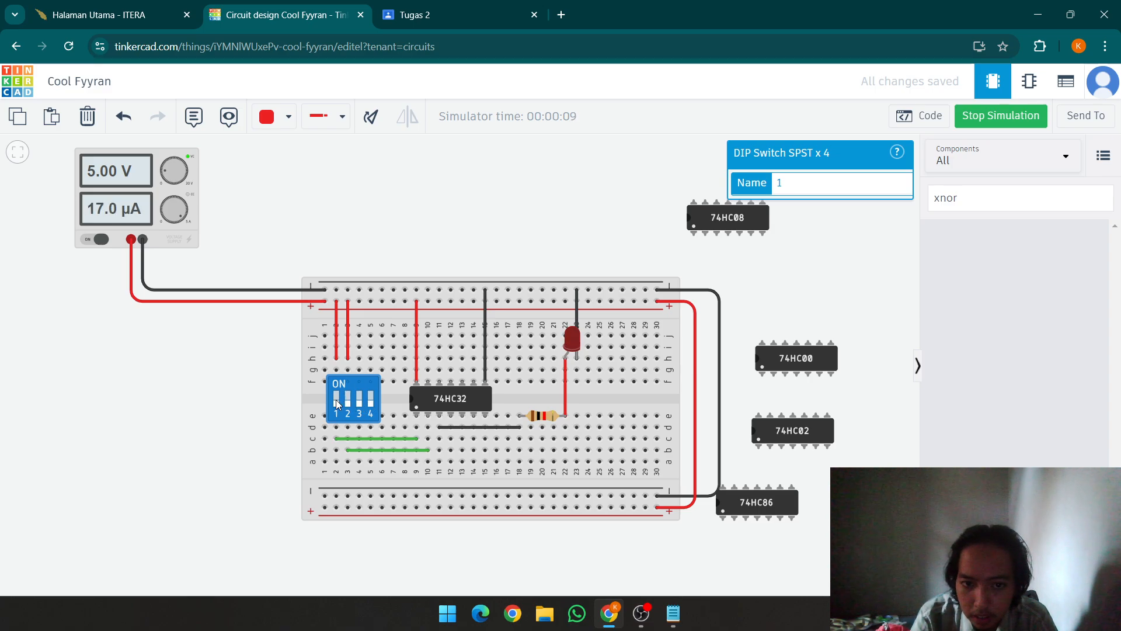
Step: Toggle DIP switches 1 and 2 in the running simulation and examine the 74HC32 OR gate's response
{"action": "left_click", "coordinate": [335, 399]}
{"action": "left_click", "coordinate": [348, 400]}
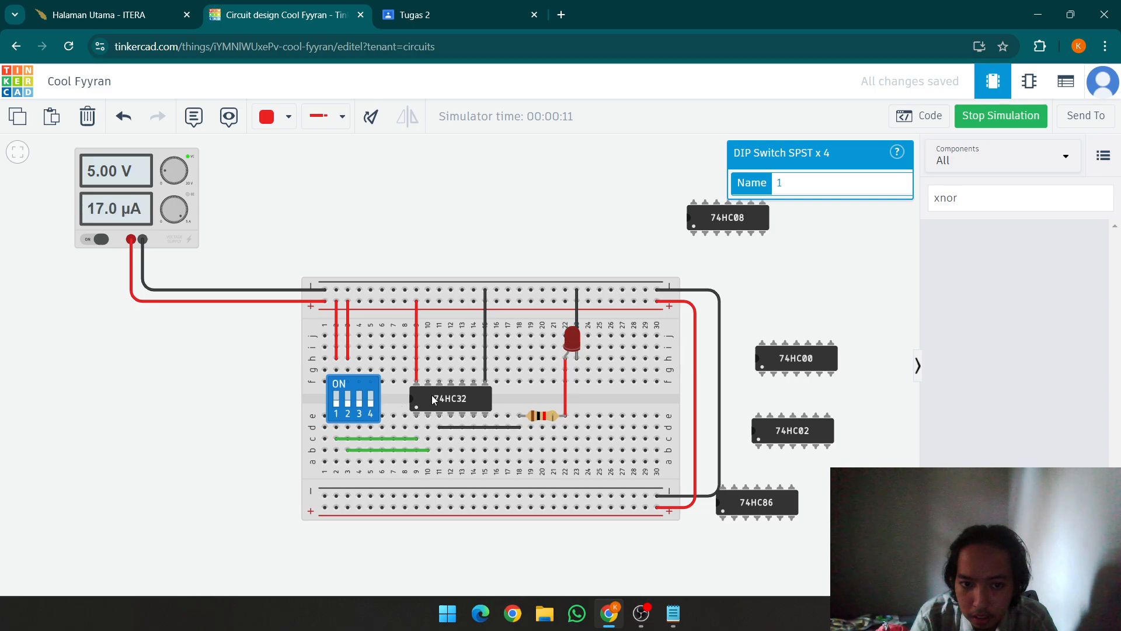
{"action": "left_click", "coordinate": [433, 399]}
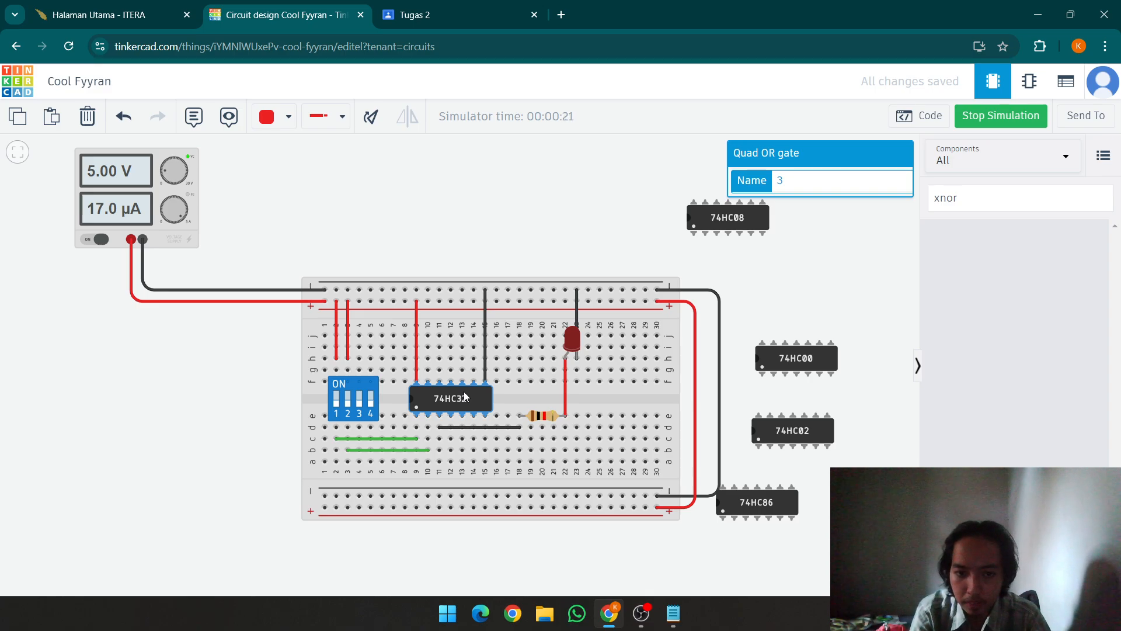
{"action": "left_click", "coordinate": [344, 402]}
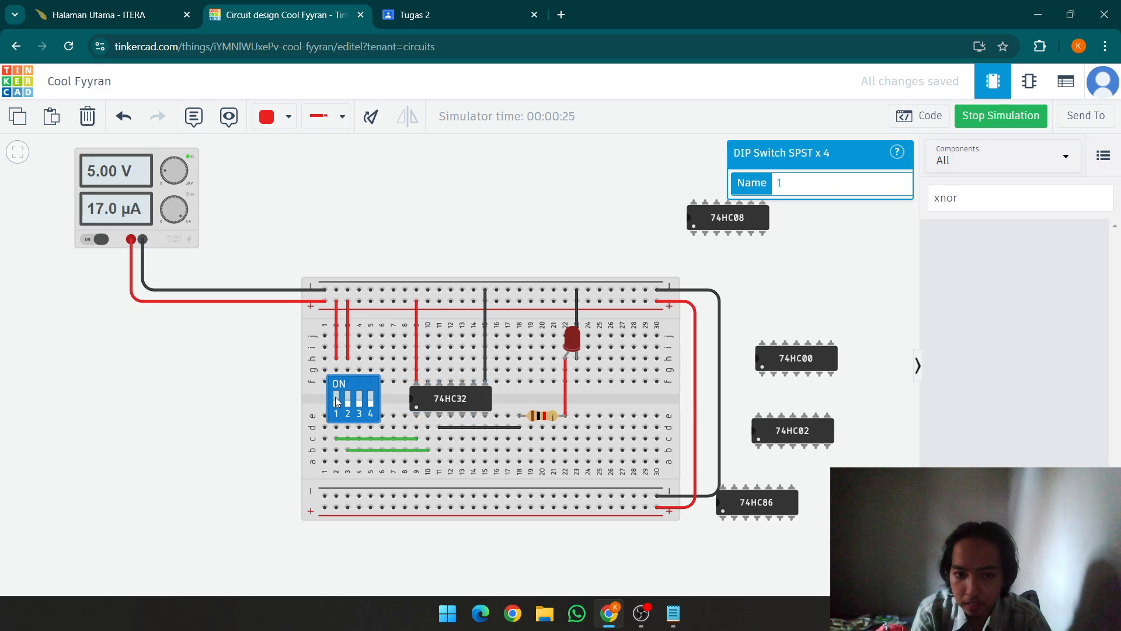
{"action": "left_click", "coordinate": [426, 218]}
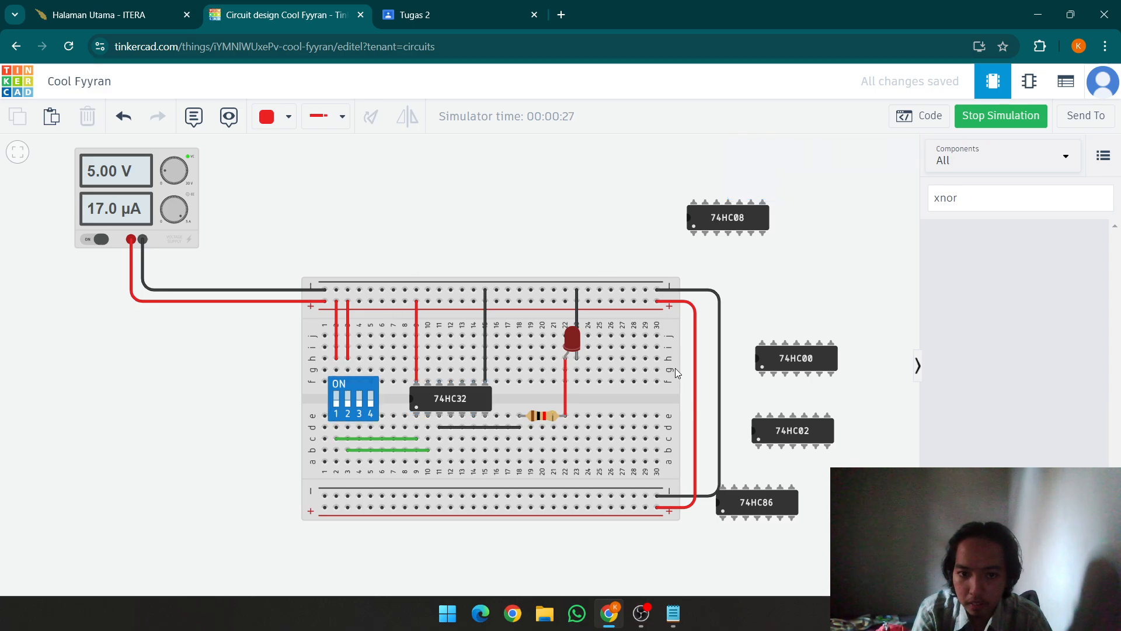
{"action": "left_click", "coordinate": [448, 403]}
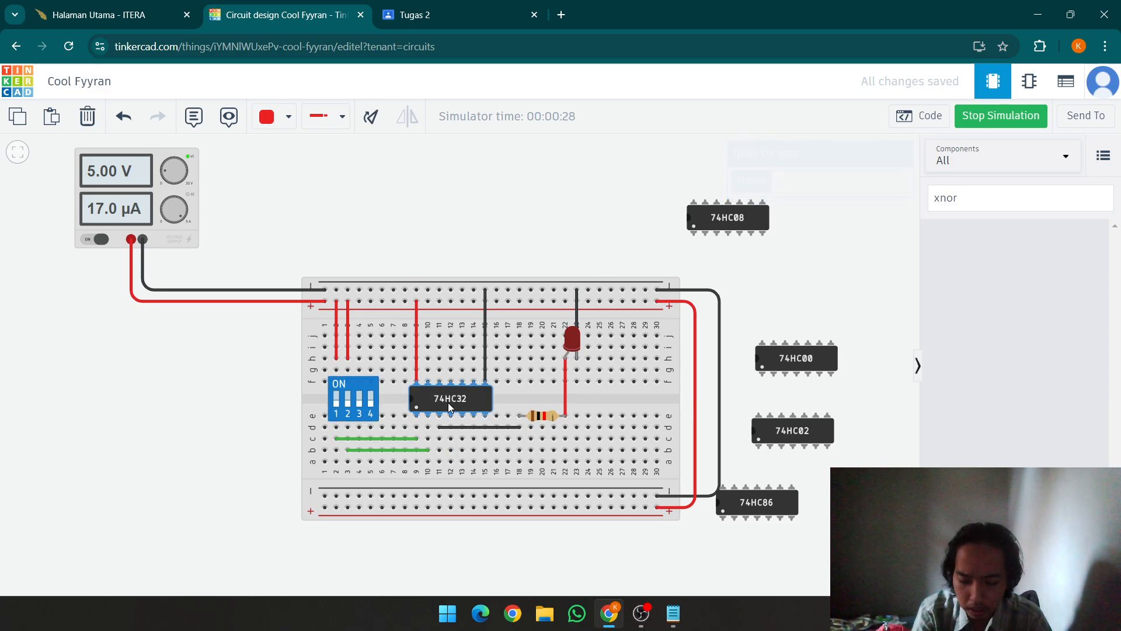
Step: Compare the OR gate with the logic gate notes in Notepad and the Tugas 2 truth table, returning to the circuit
{"action": "left_click", "coordinate": [672, 614]}
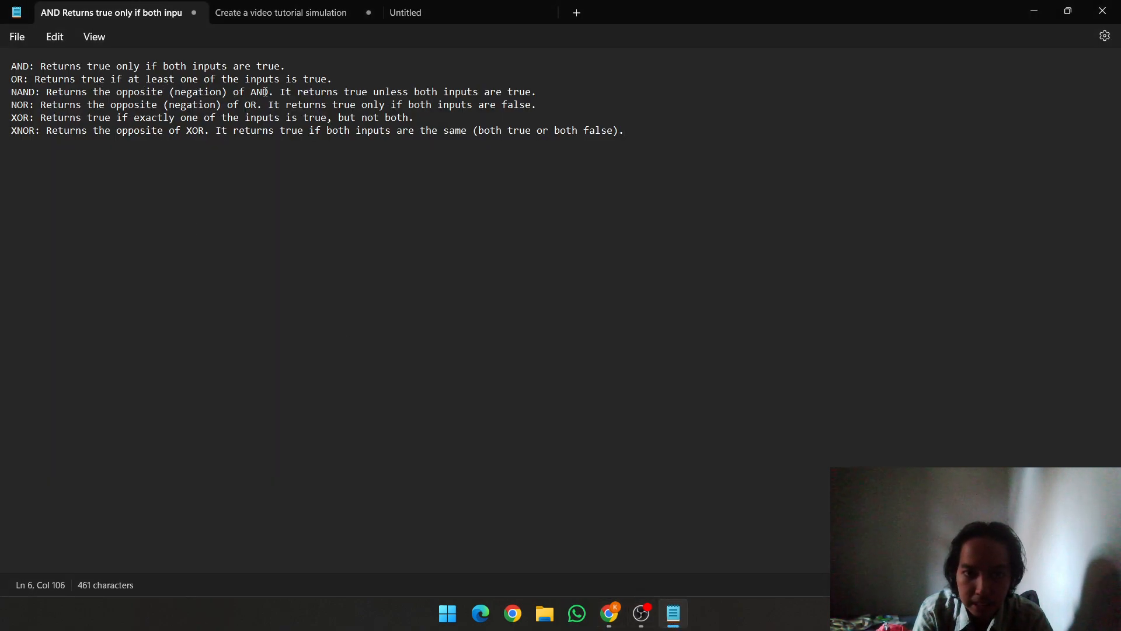
{"action": "left_click", "coordinate": [609, 613]}
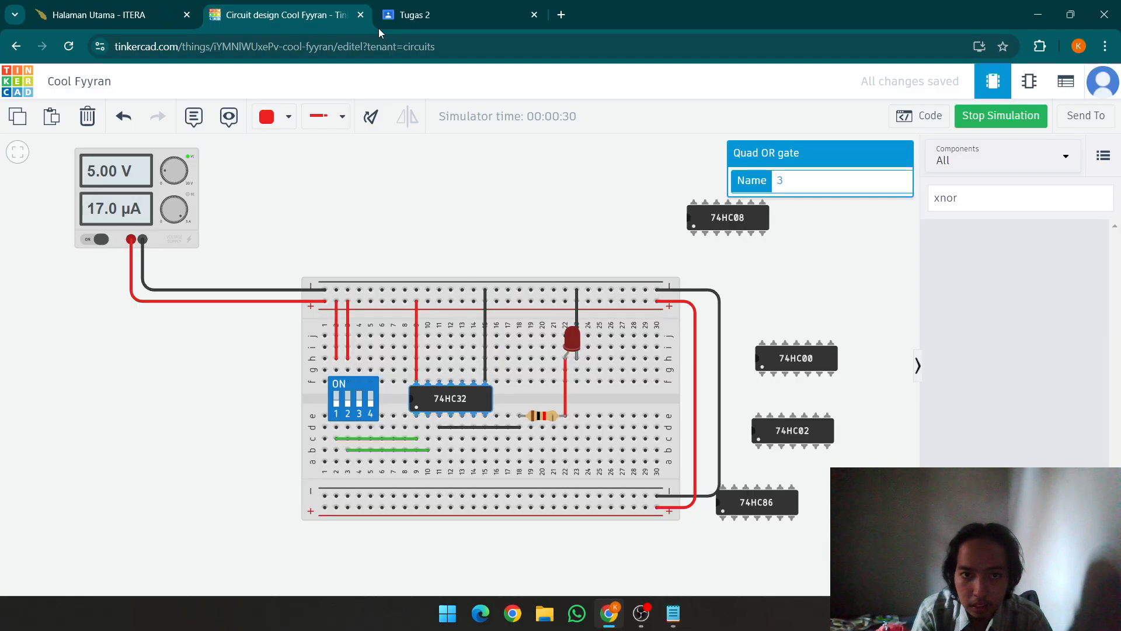
{"action": "left_click", "coordinate": [403, 18]}
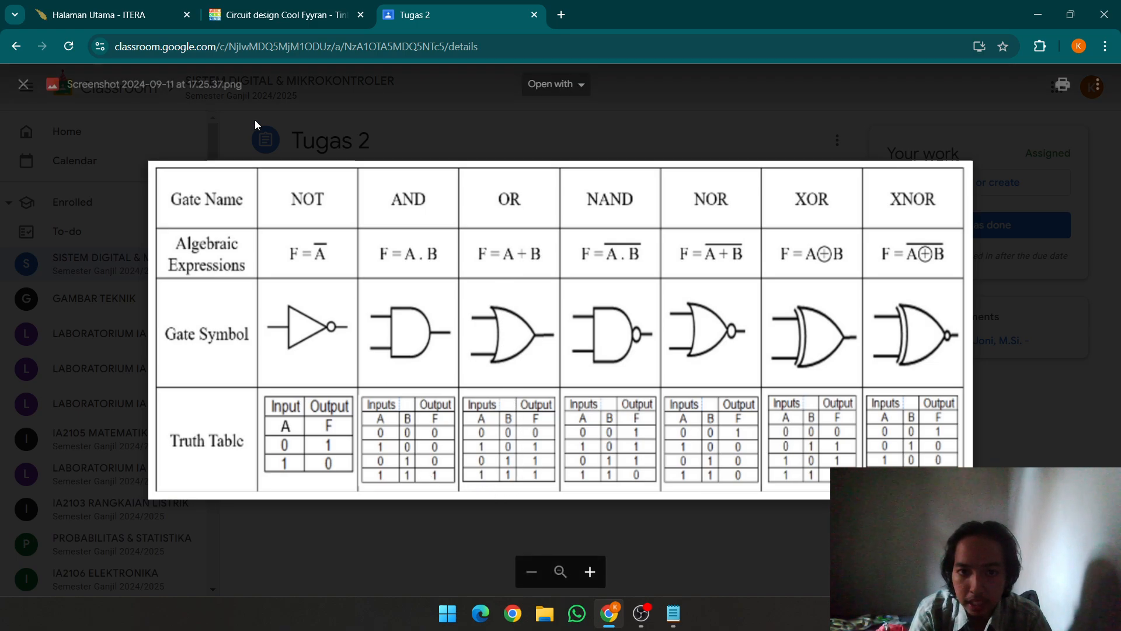
{"action": "left_click", "coordinate": [260, 6]}
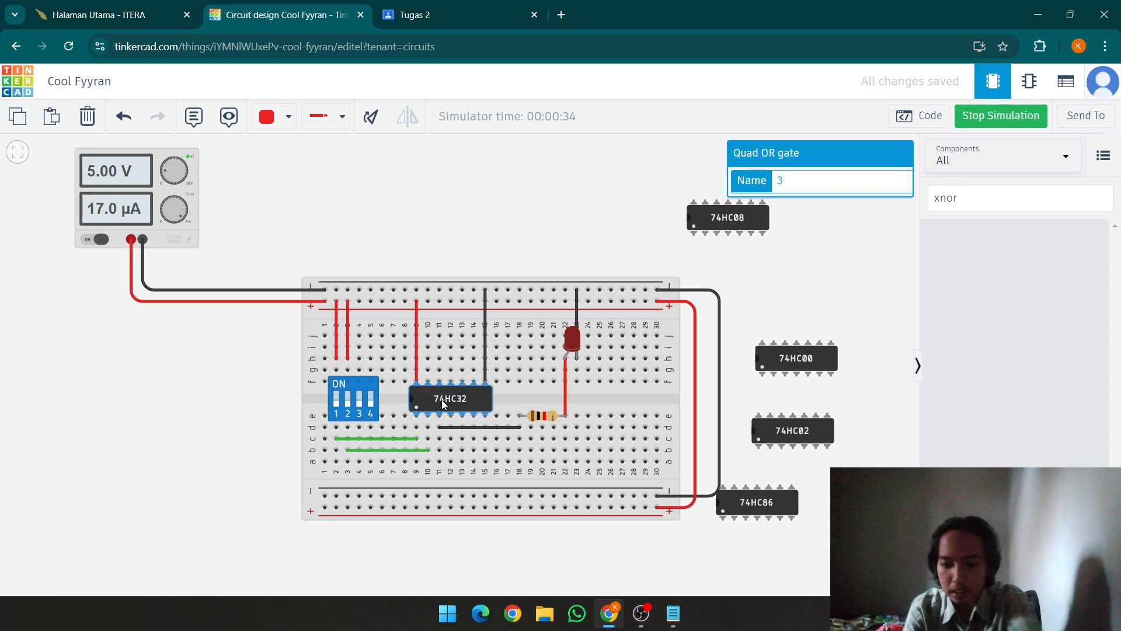
Step: Stop the simulation, delete the 74HC32's power and ground wires, and swap the chip for the 74HC00 at columns 9 to 15
{"action": "left_click", "coordinate": [953, 117]}
{"action": "left_click", "coordinate": [485, 307]}
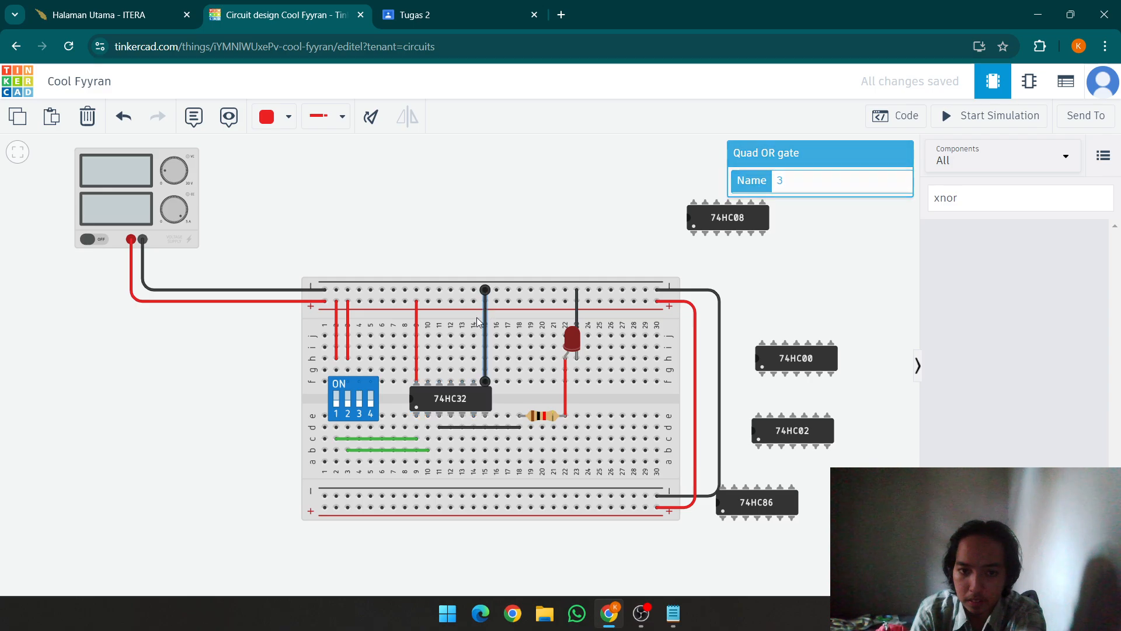
{"action": "key", "text": "Delete"}
{"action": "left_click", "coordinate": [416, 316]}
{"action": "key", "text": "Delete"}
{"action": "left_click_drag", "start_coordinate": [435, 400], "coordinate": [768, 278]}
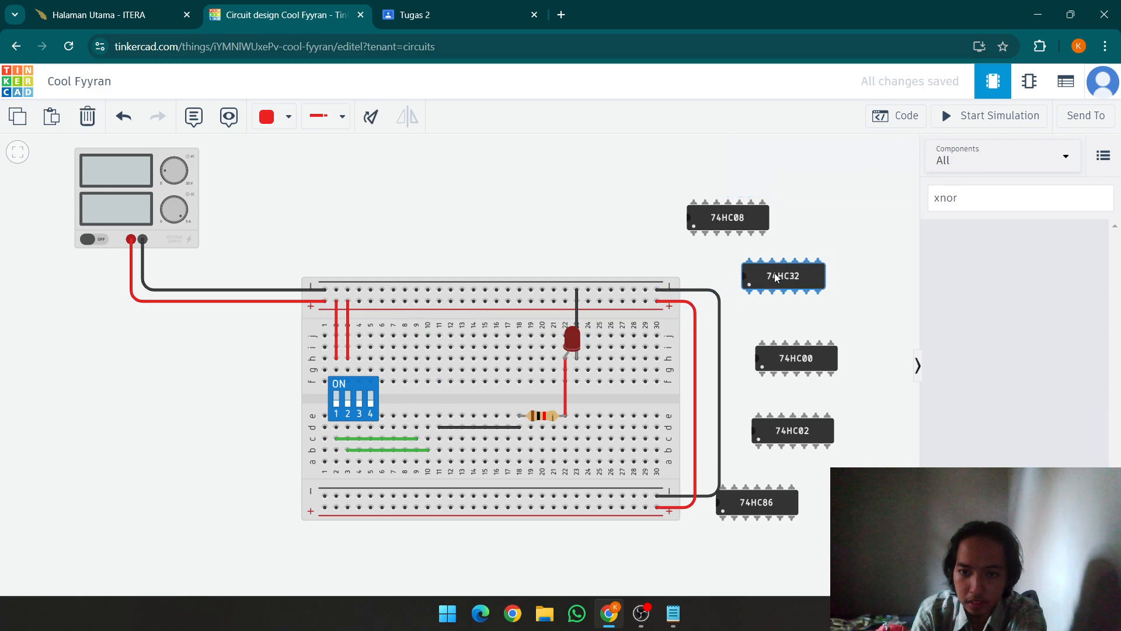
{"action": "left_click_drag", "start_coordinate": [792, 368], "coordinate": [454, 406]}
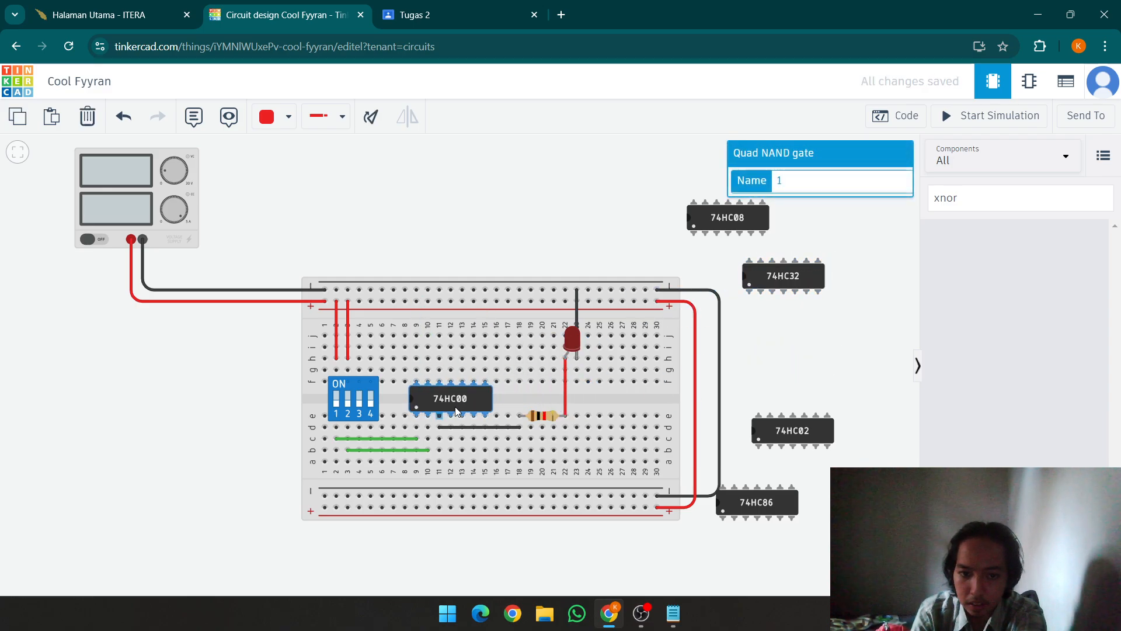
Step: Wire the 74HC00's column 9 pin to the positive rail in red and its column 15 pin to the negative rail in black
{"action": "left_click", "coordinate": [416, 380]}
{"action": "left_click", "coordinate": [416, 301]}
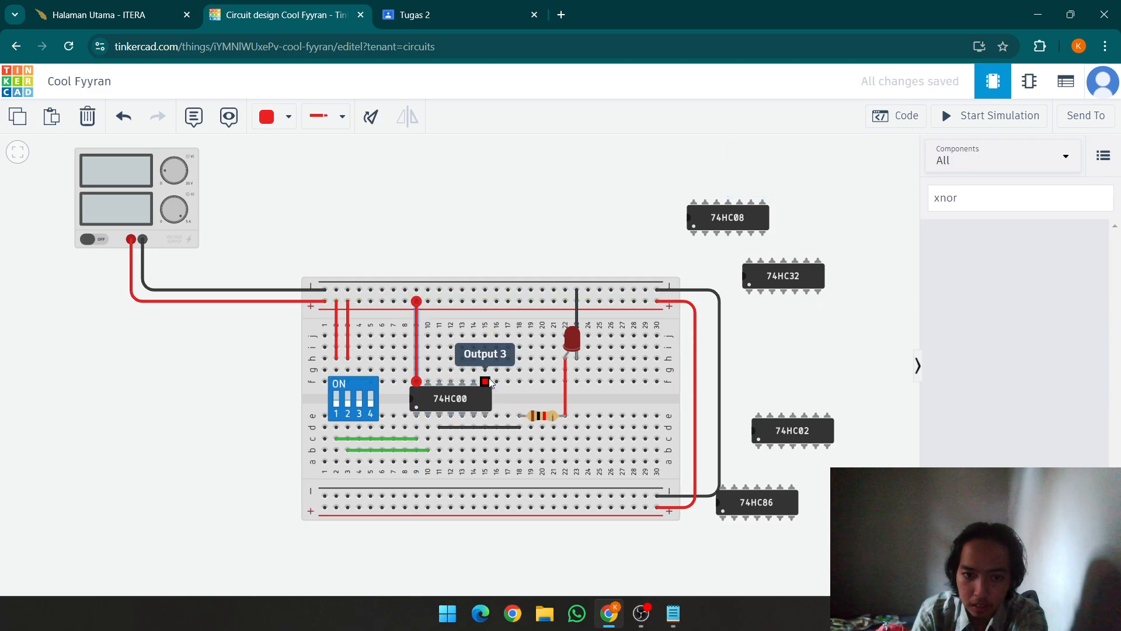
{"action": "left_click", "coordinate": [485, 381]}
{"action": "left_click", "coordinate": [485, 380]}
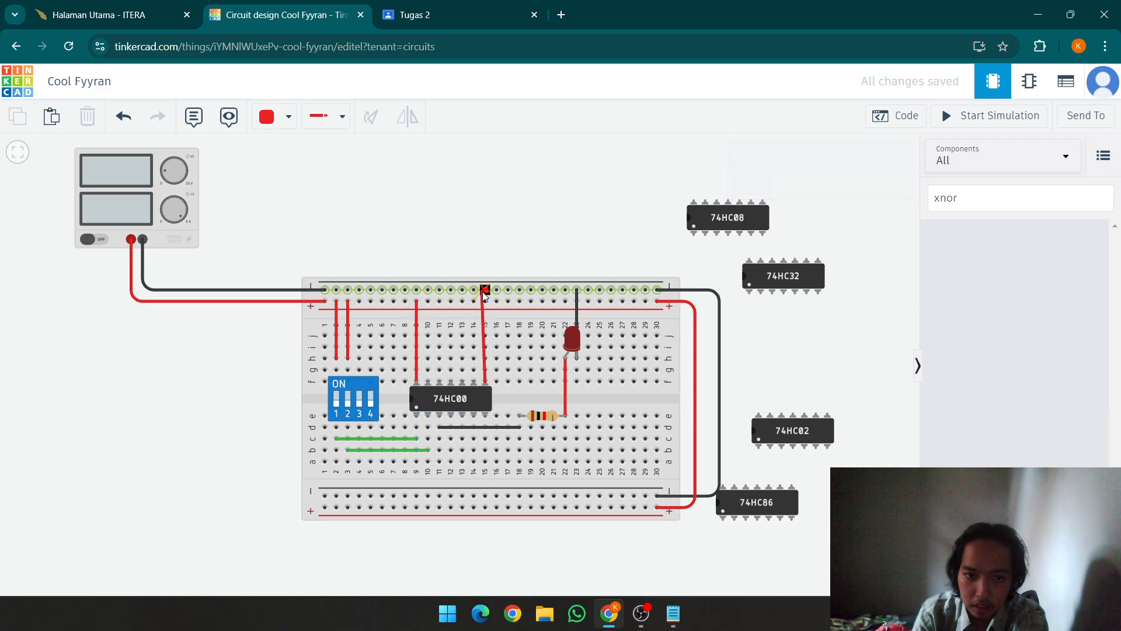
{"action": "left_click", "coordinate": [485, 290]}
{"action": "left_click", "coordinate": [273, 120]}
{"action": "left_click", "coordinate": [283, 168]}
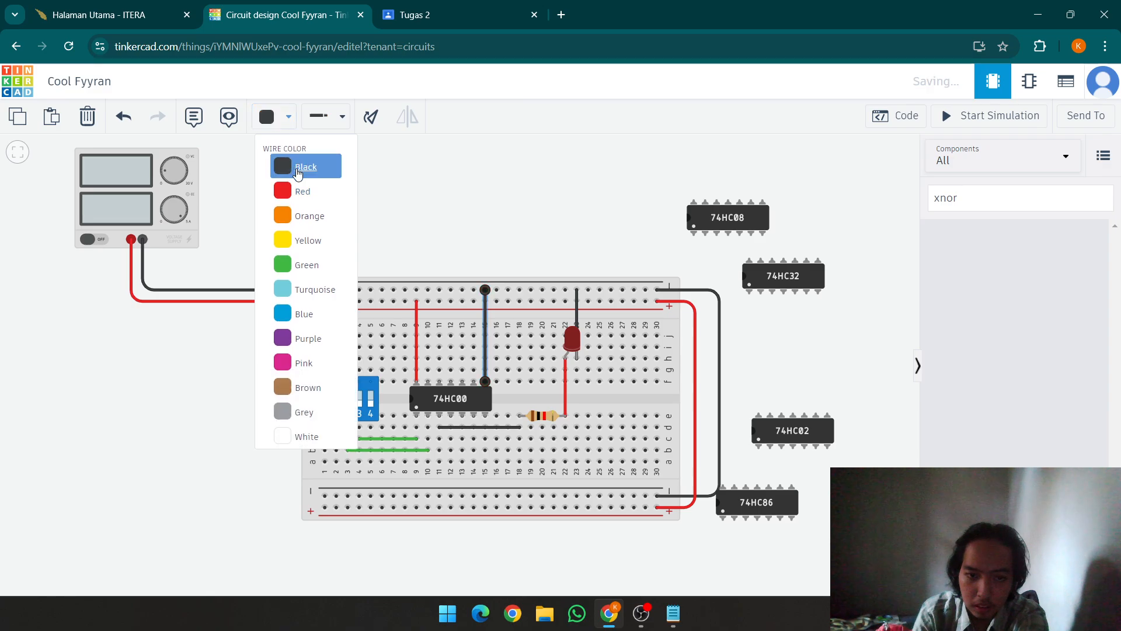
{"action": "left_click", "coordinate": [426, 211]}
Step: Simulate the NAND gate circuit, toggle the DIP switch, examine the 74HC00 chip, and stop the simulation
{"action": "left_click", "coordinate": [986, 116]}
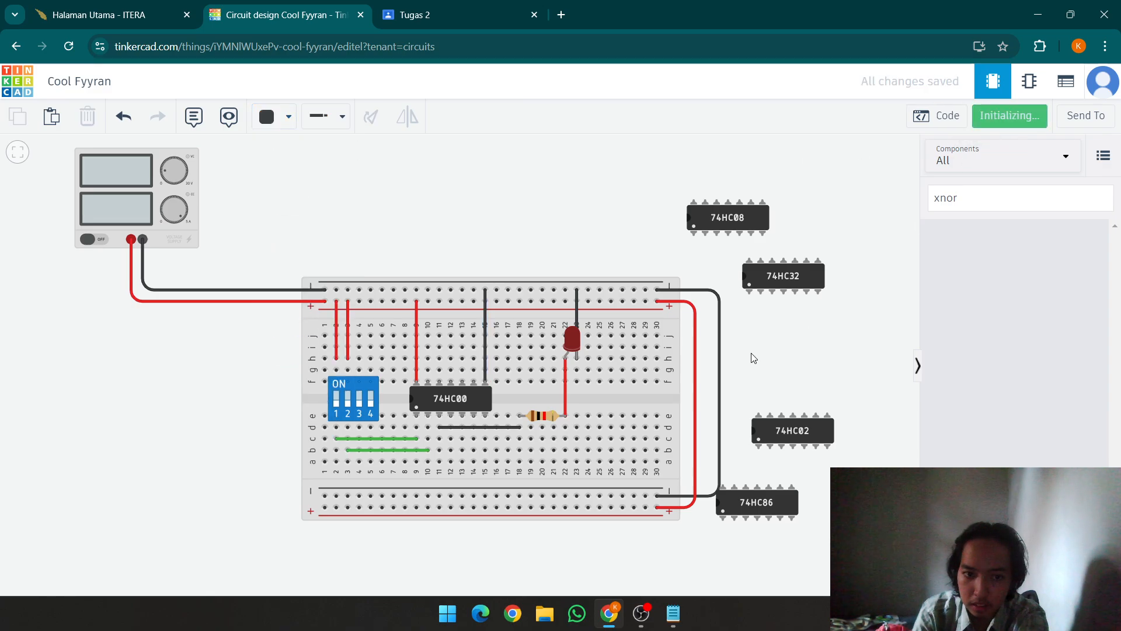
{"action": "left_click", "coordinate": [339, 408]}
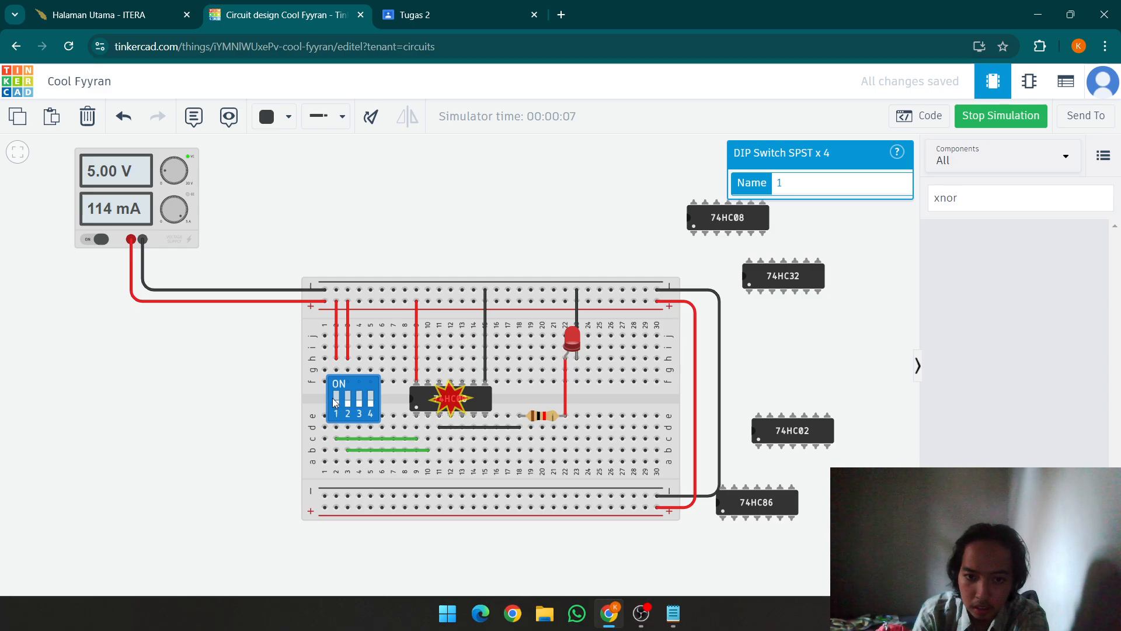
{"action": "left_click", "coordinate": [440, 400]}
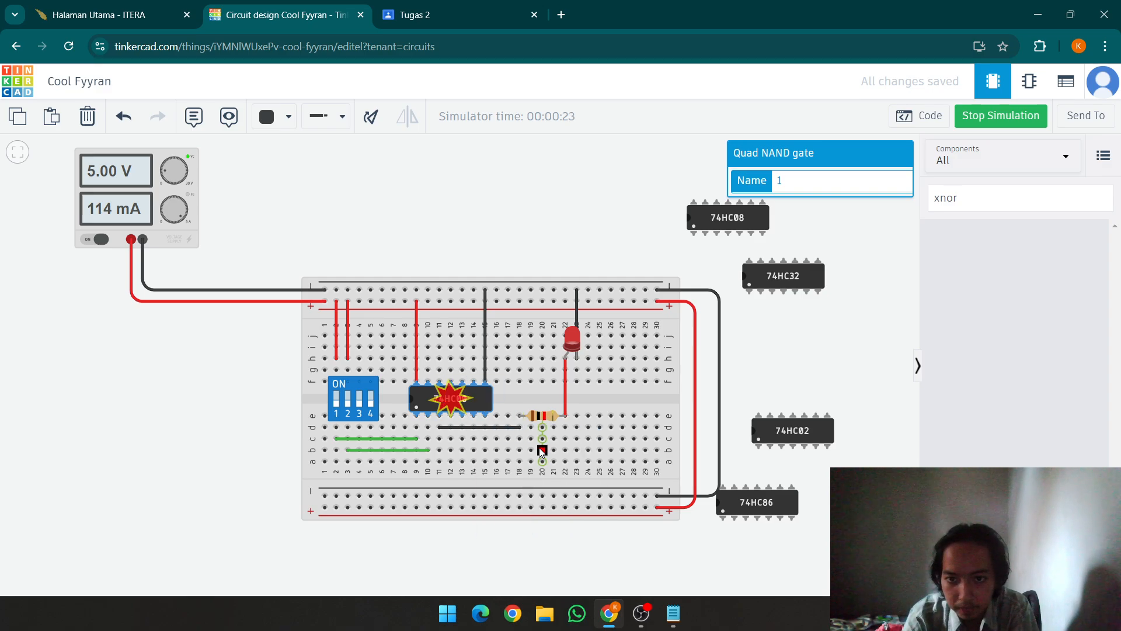
{"action": "left_click", "coordinate": [995, 120]}
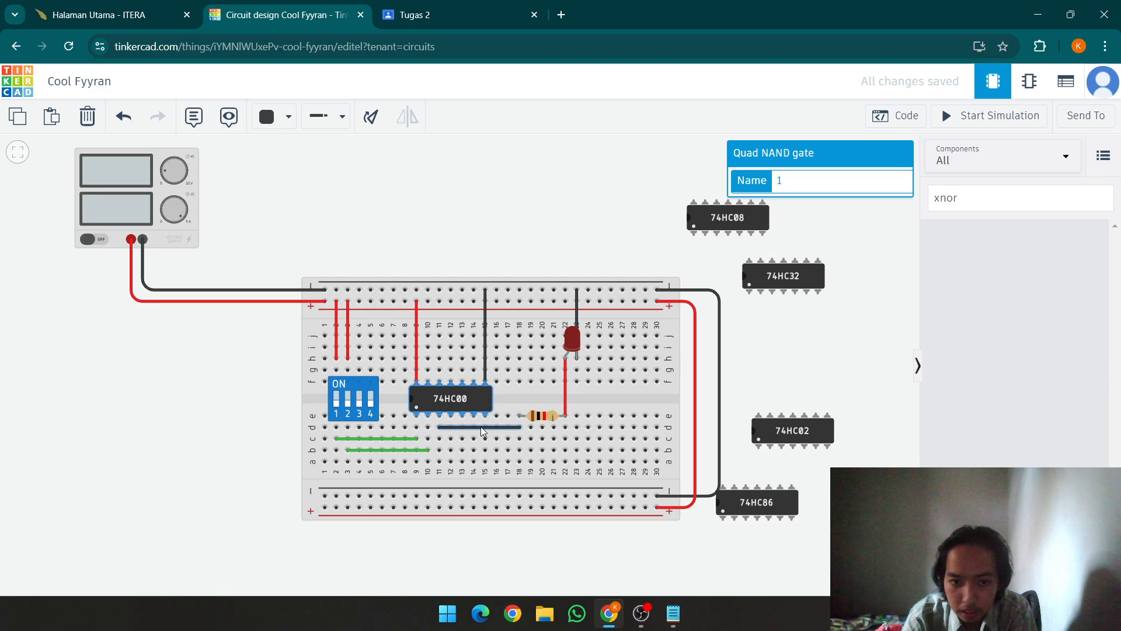
Step: Move both ends of the black output wire down to row b, at columns 11 and 18
{"action": "left_click_drag", "start_coordinate": [519, 427], "coordinate": [519, 450]}
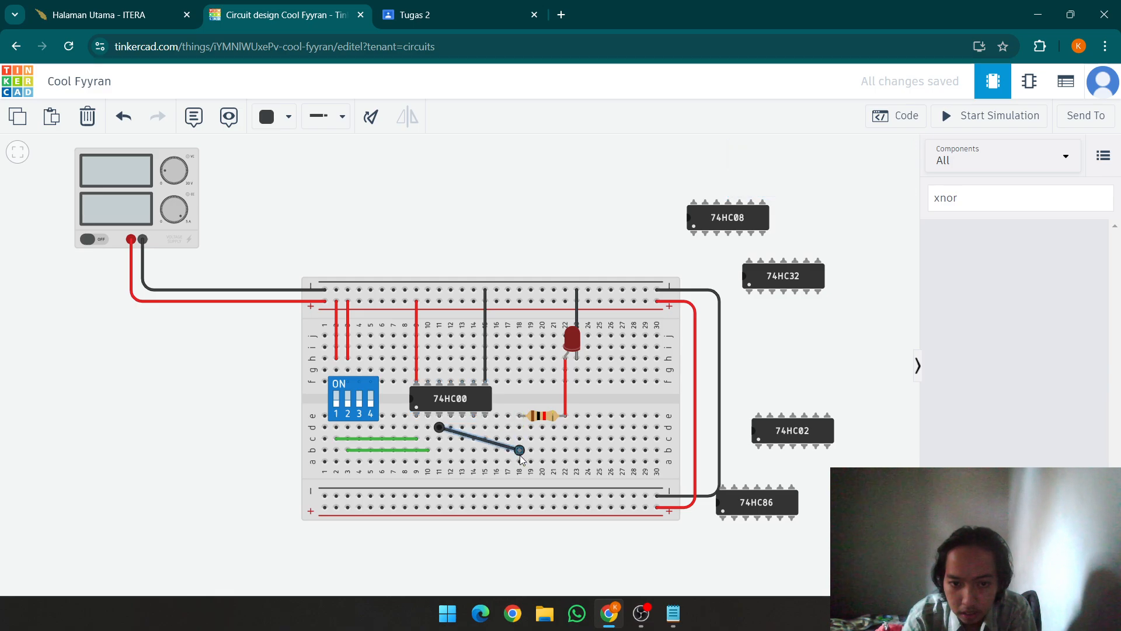
{"action": "left_click_drag", "start_coordinate": [439, 426], "coordinate": [439, 449]}
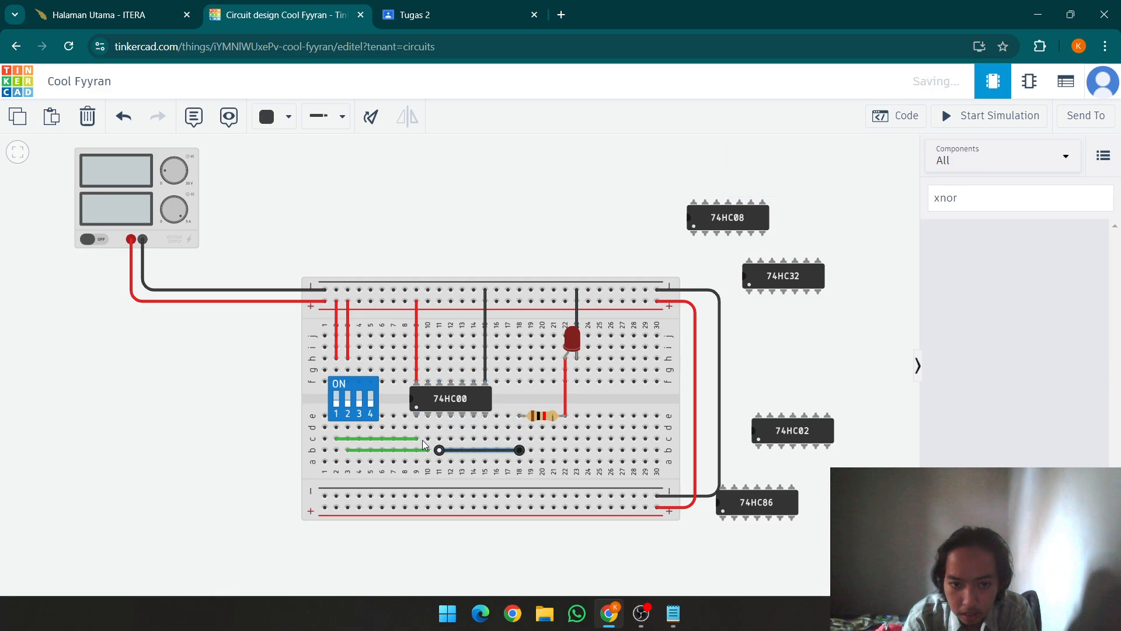
Step: Try moving the green input wires so switch 1 runs along row d to column 10 and switch 2 along row c to column 11
{"action": "left_click", "coordinate": [424, 435]}
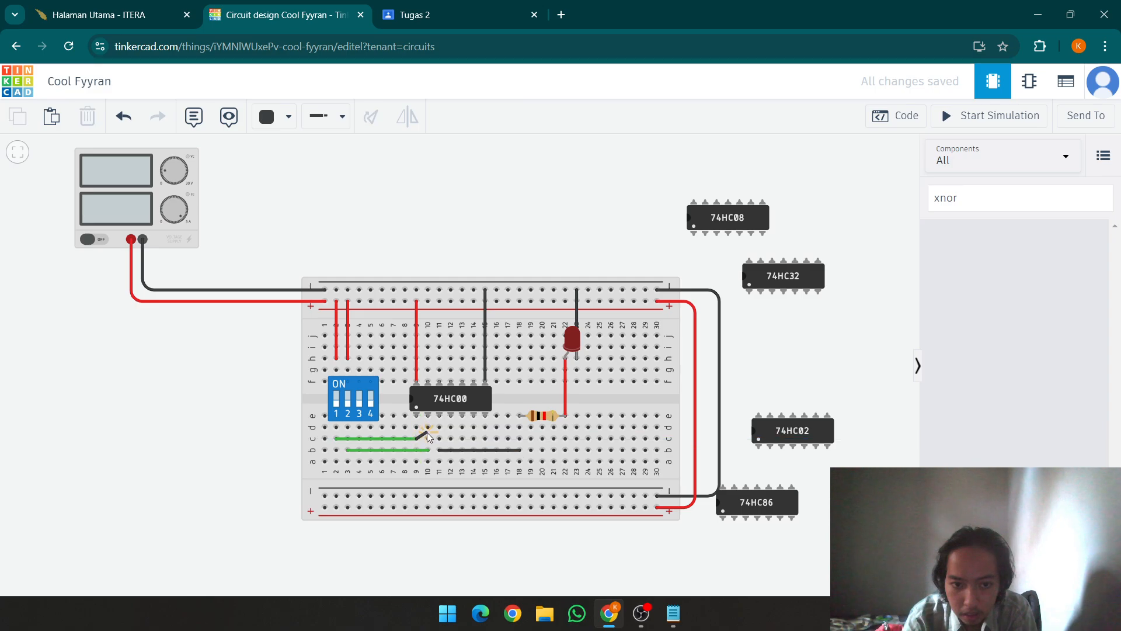
{"action": "left_click_drag", "start_coordinate": [423, 438], "coordinate": [418, 438]}
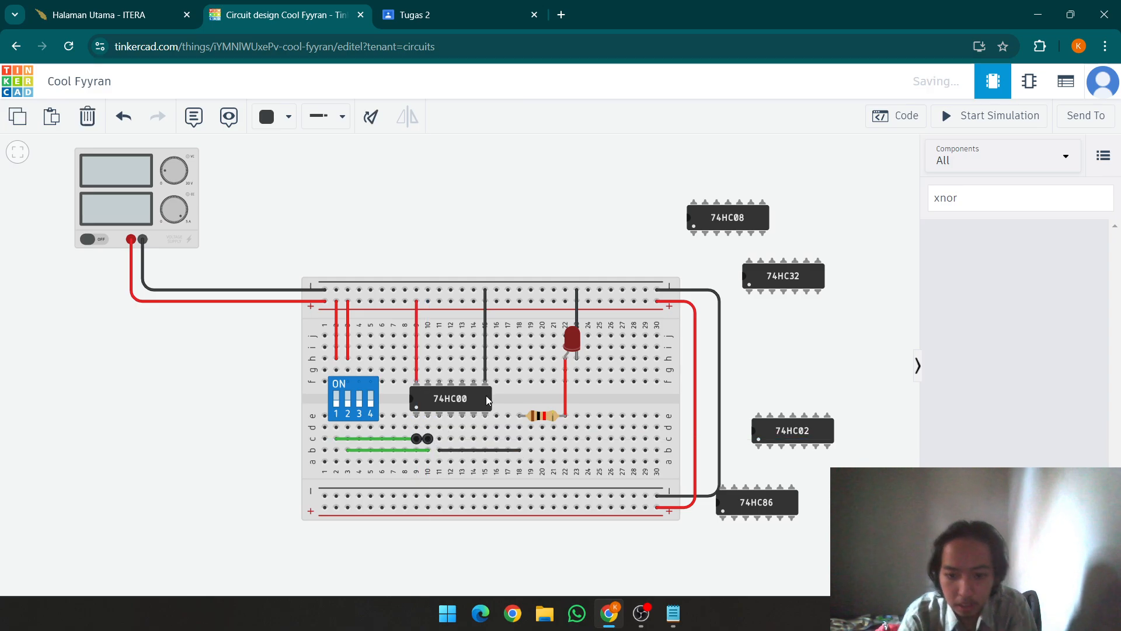
{"action": "left_click", "coordinate": [398, 439]}
{"action": "scroll", "coordinate": [412, 439], "scroll_direction": "up", "scroll_amount": 5}
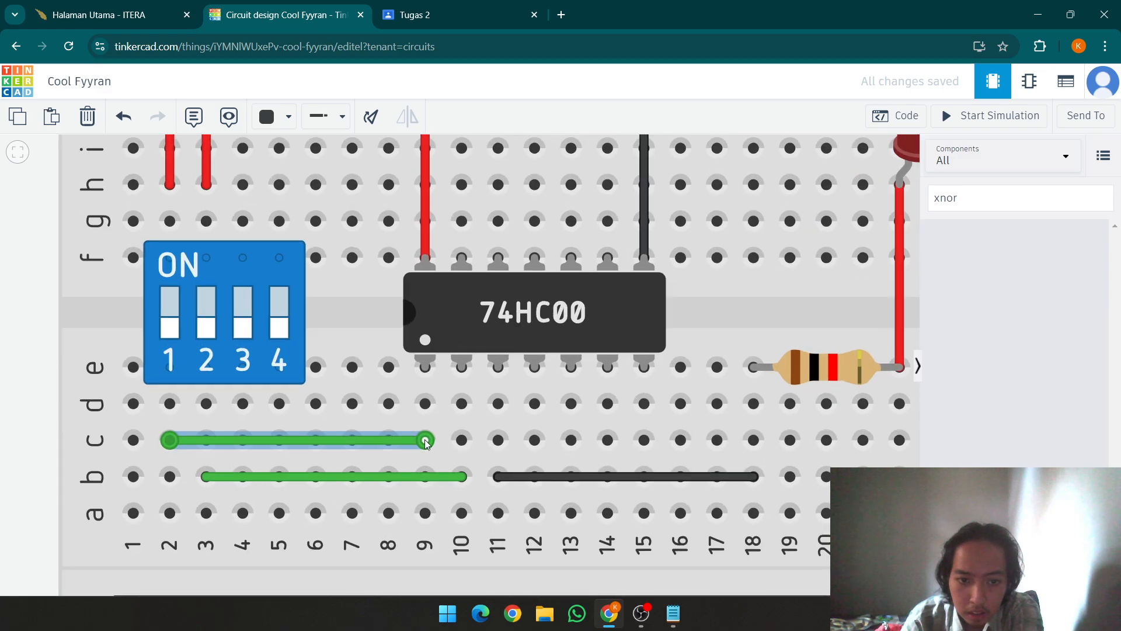
{"action": "left_click_drag", "start_coordinate": [415, 439], "coordinate": [427, 428]}
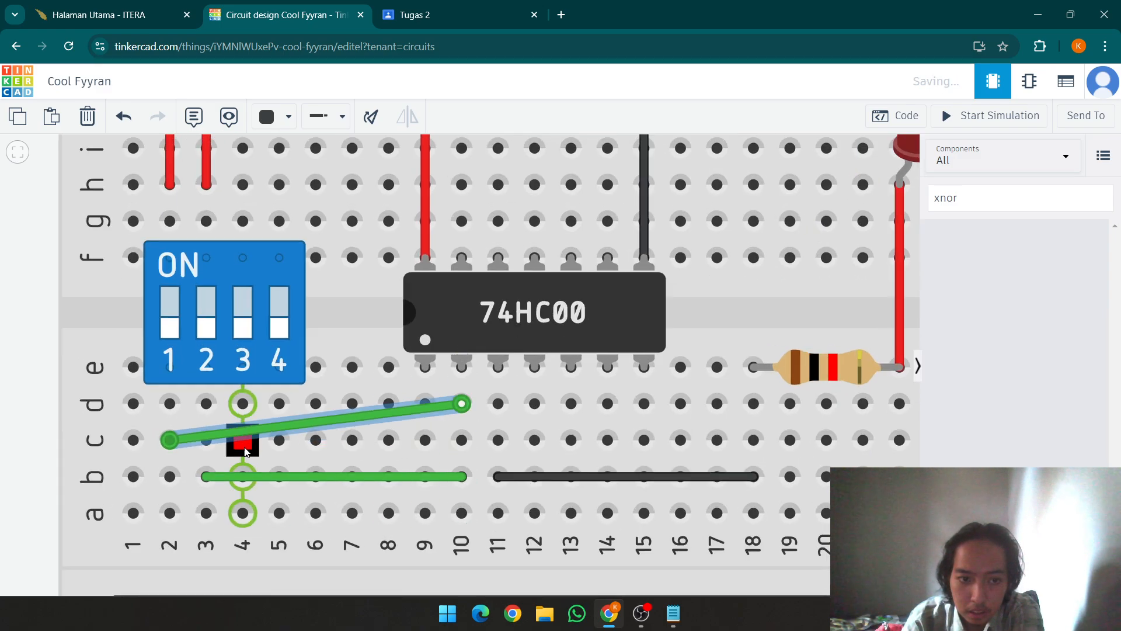
{"action": "left_click_drag", "start_coordinate": [170, 440], "coordinate": [171, 425]}
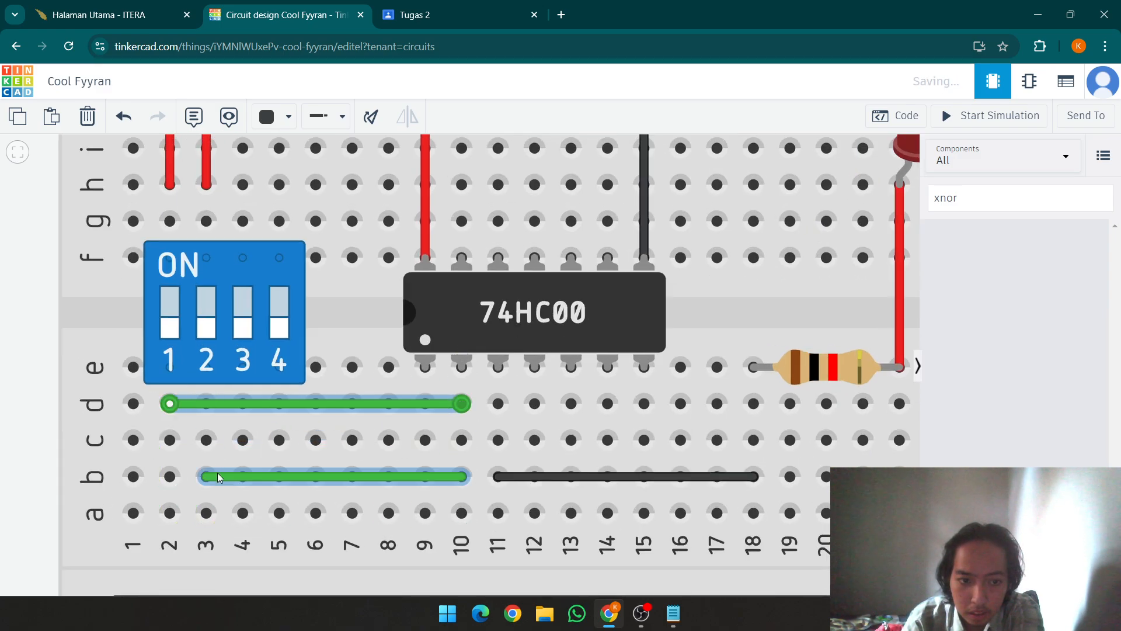
{"action": "left_click_drag", "start_coordinate": [206, 476], "coordinate": [206, 440]}
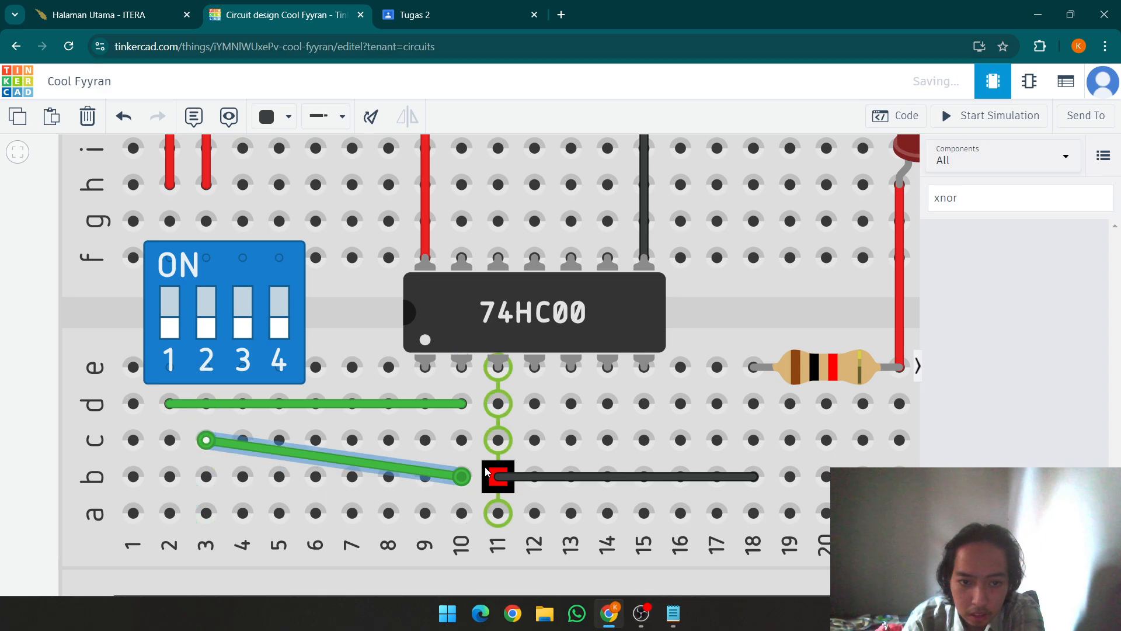
{"action": "left_click_drag", "start_coordinate": [461, 476], "coordinate": [498, 440]}
{"action": "scroll", "coordinate": [548, 441], "scroll_direction": "down", "scroll_amount": 5}
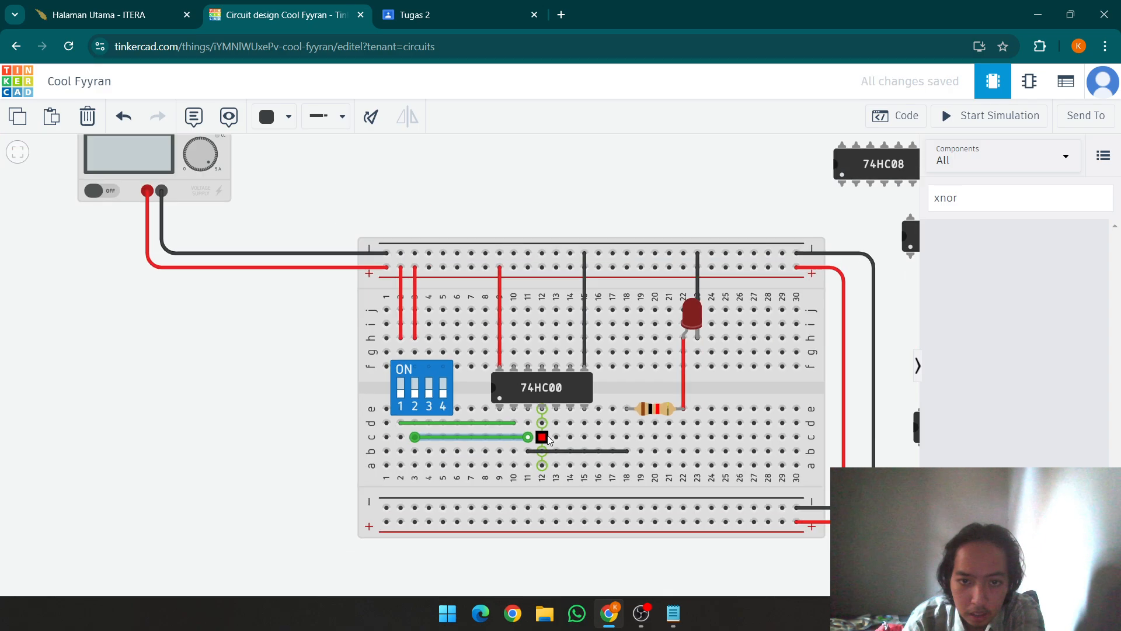
Step: Test the shifted input wires in a brief simulation and undo the moves of both green wires
{"action": "left_click", "coordinate": [993, 115]}
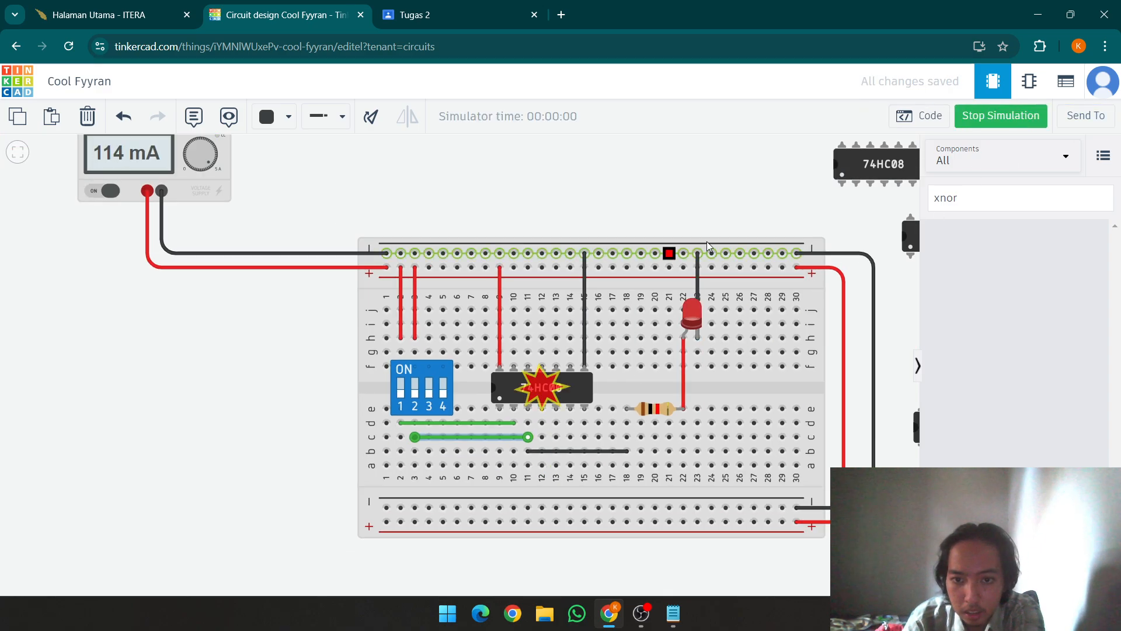
{"action": "left_click", "coordinate": [991, 120]}
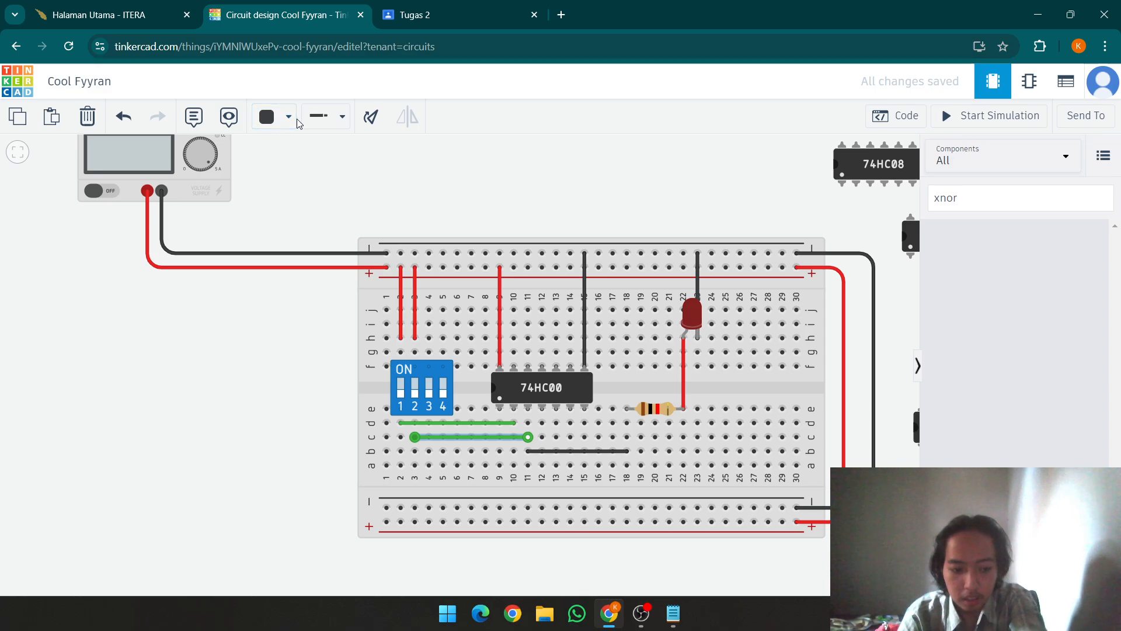
{"action": "key", "text": "ctrl+z"}
{"action": "key", "text": "ctrl+z"}
{"action": "key", "text": "ctrl+z"}
{"action": "key", "text": "ctrl+z"}
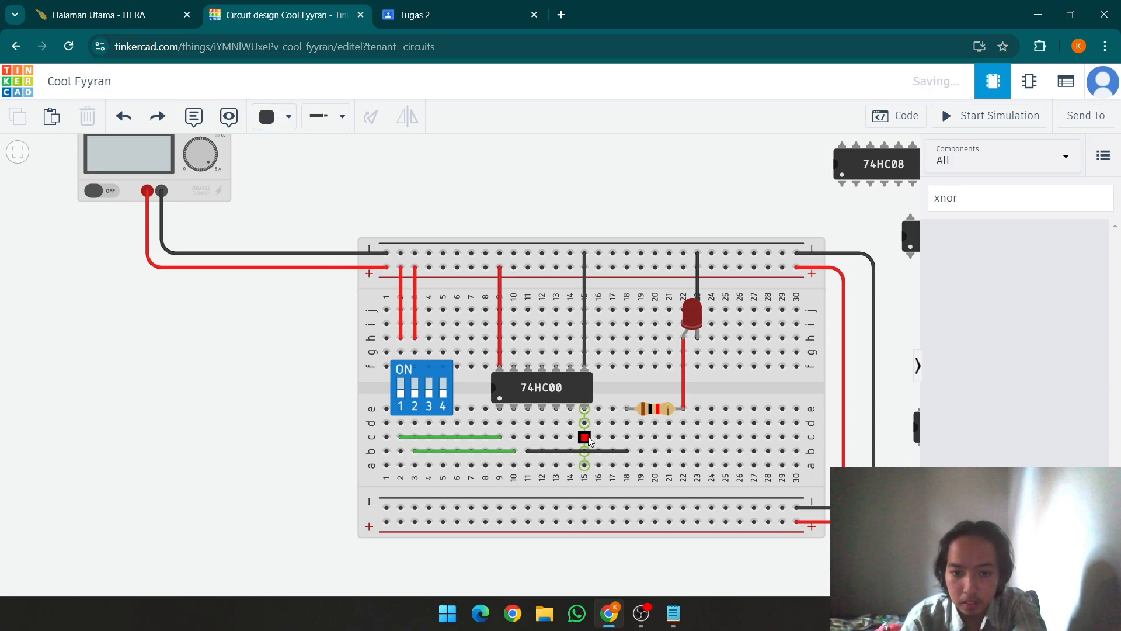
Step: Move both ends of the black output wire down to row a, at columns 11 and 18
{"action": "left_click", "coordinate": [546, 453]}
{"action": "left_click_drag", "start_coordinate": [532, 454], "coordinate": [532, 468]}
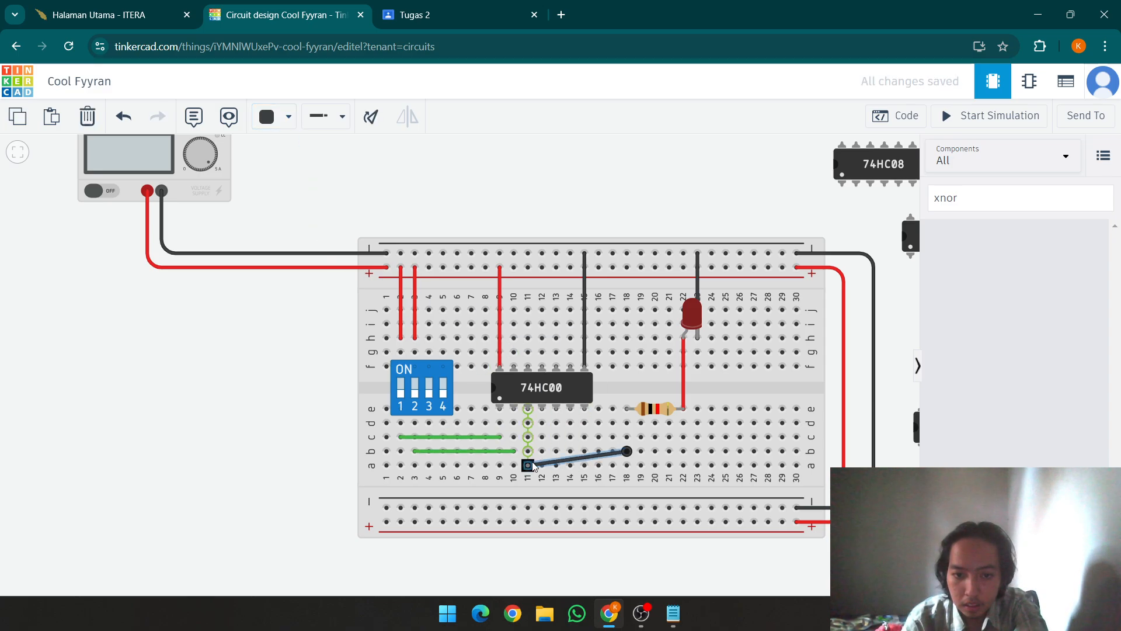
{"action": "left_click", "coordinate": [627, 451]}
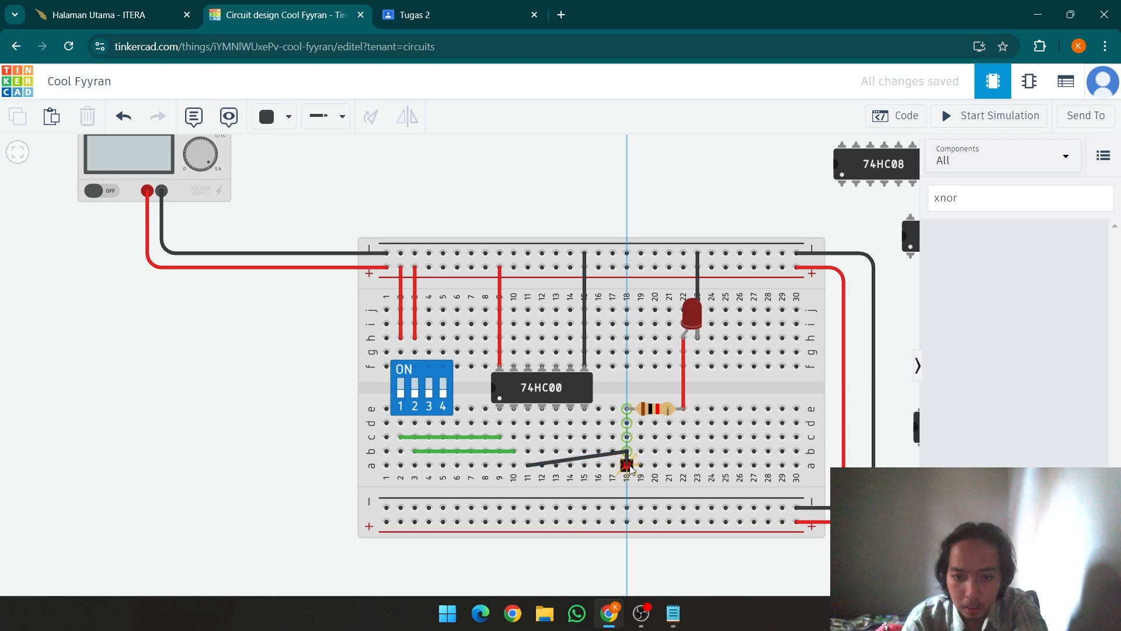
{"action": "left_click", "coordinate": [655, 437]}
{"action": "key", "text": "ctrl+z"}
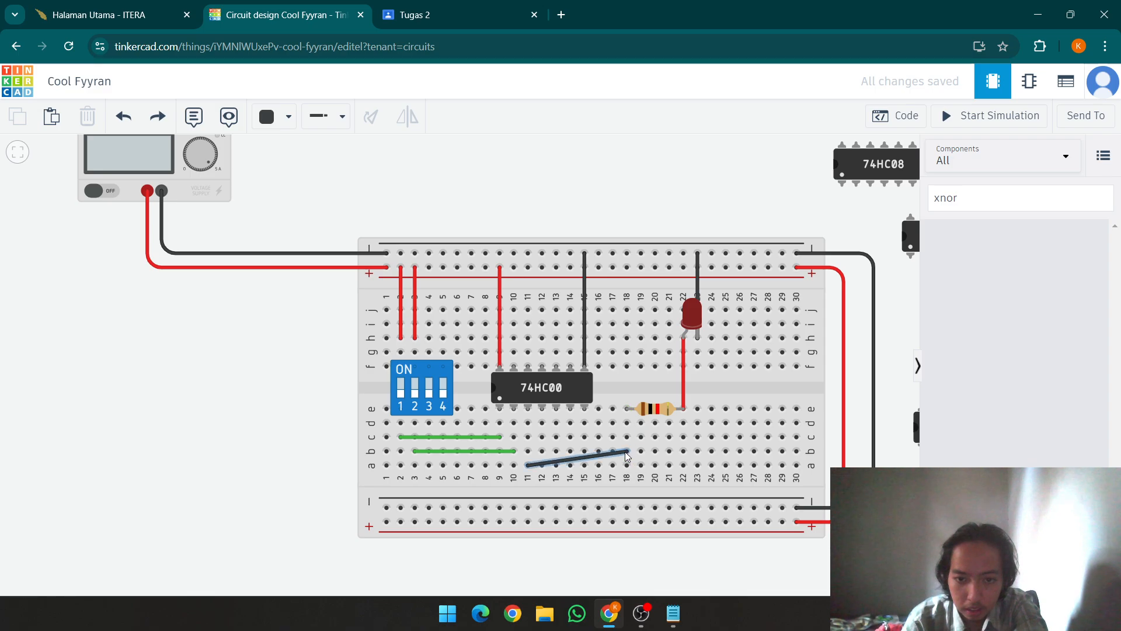
{"action": "left_click_drag", "start_coordinate": [627, 450], "coordinate": [626, 465]}
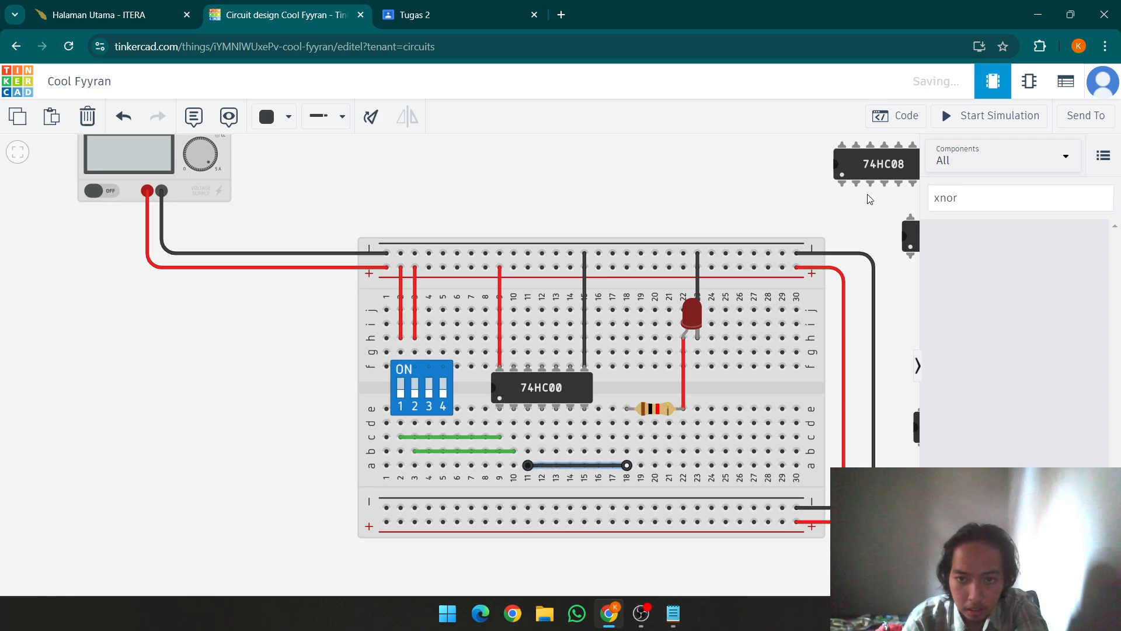
Step: Run a brief simulation of the NAND circuit with the black output wire on row a
{"action": "left_click", "coordinate": [959, 120]}
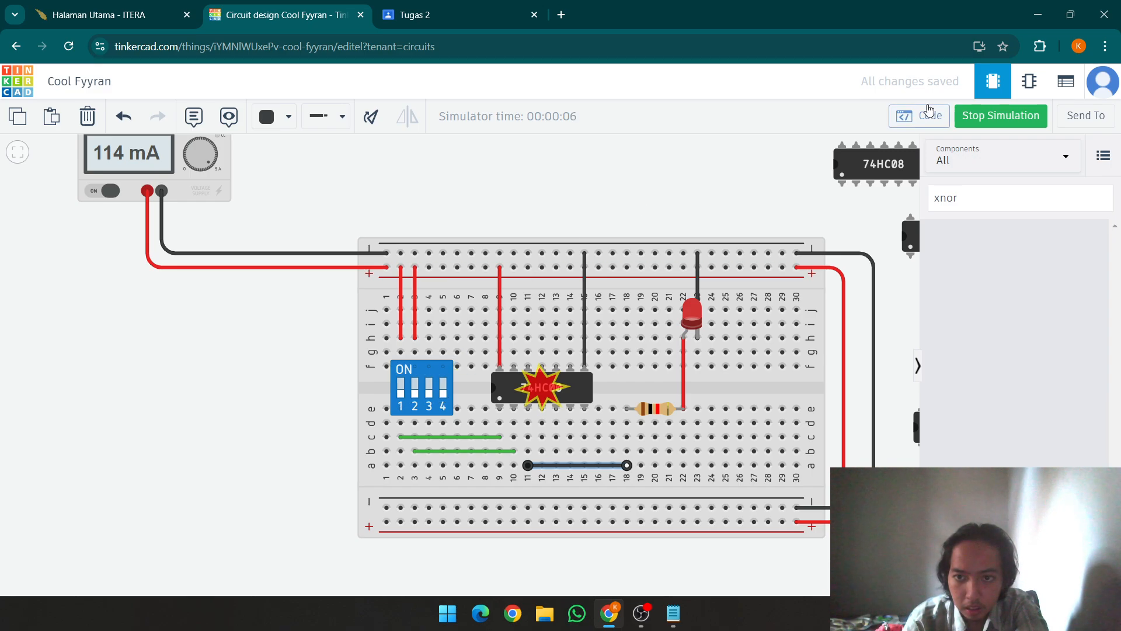
{"action": "left_click", "coordinate": [988, 117]}
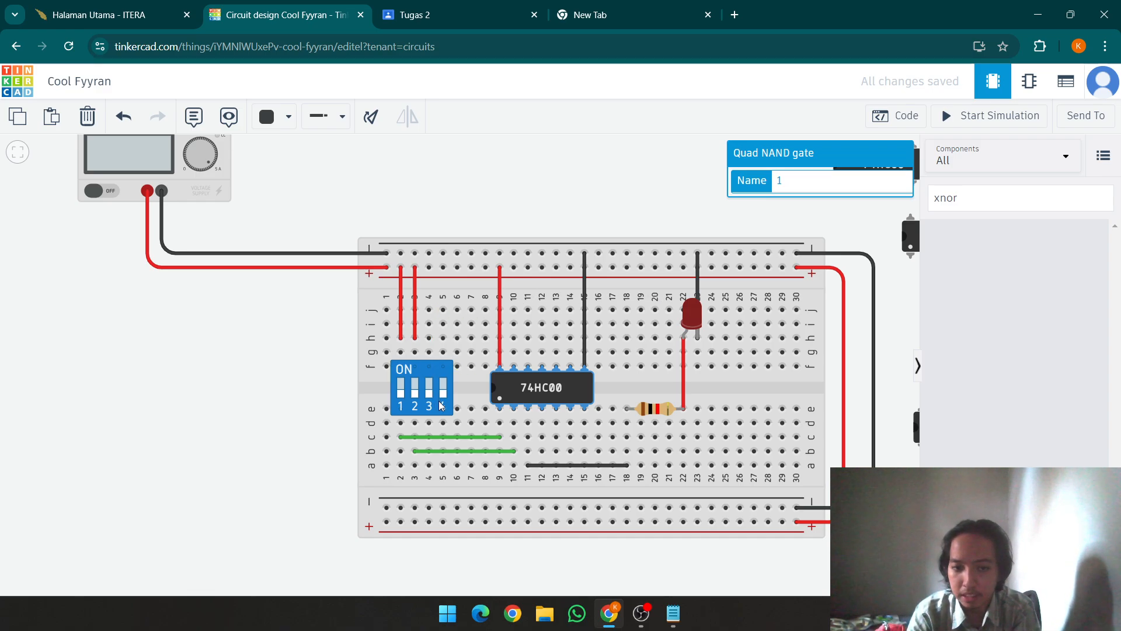
{"action": "left_click", "coordinate": [290, 389]}
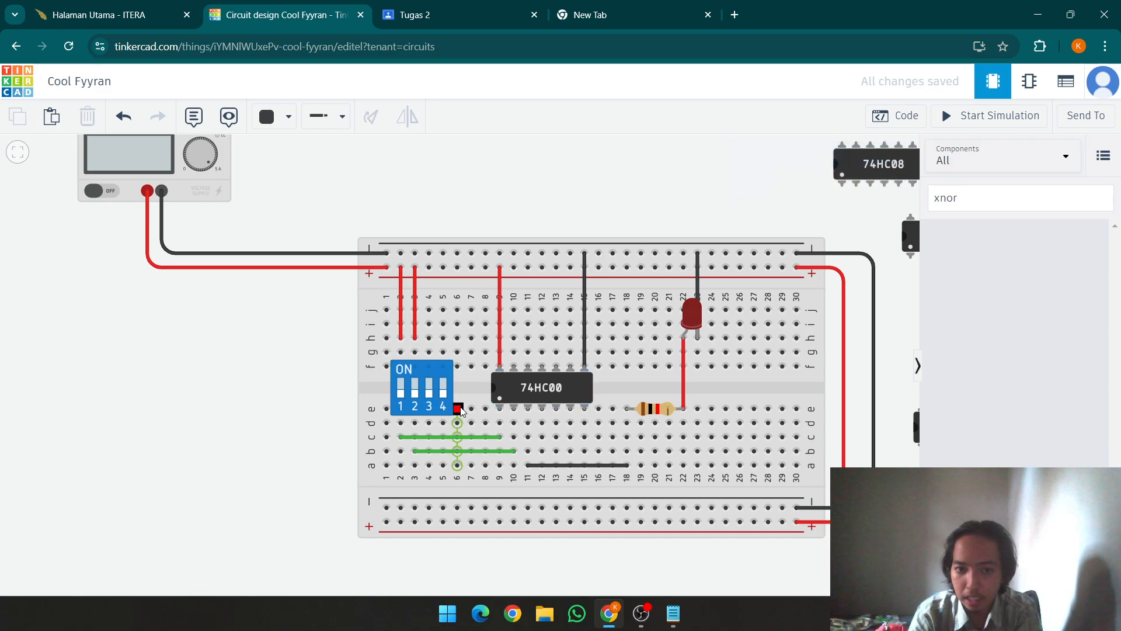
Step: Move the green input wires so switch 1 runs along row d to column 10 and switch 2 along row c to column 11
{"action": "left_click", "coordinate": [421, 439]}
{"action": "left_click_drag", "start_coordinate": [403, 437], "coordinate": [402, 422]}
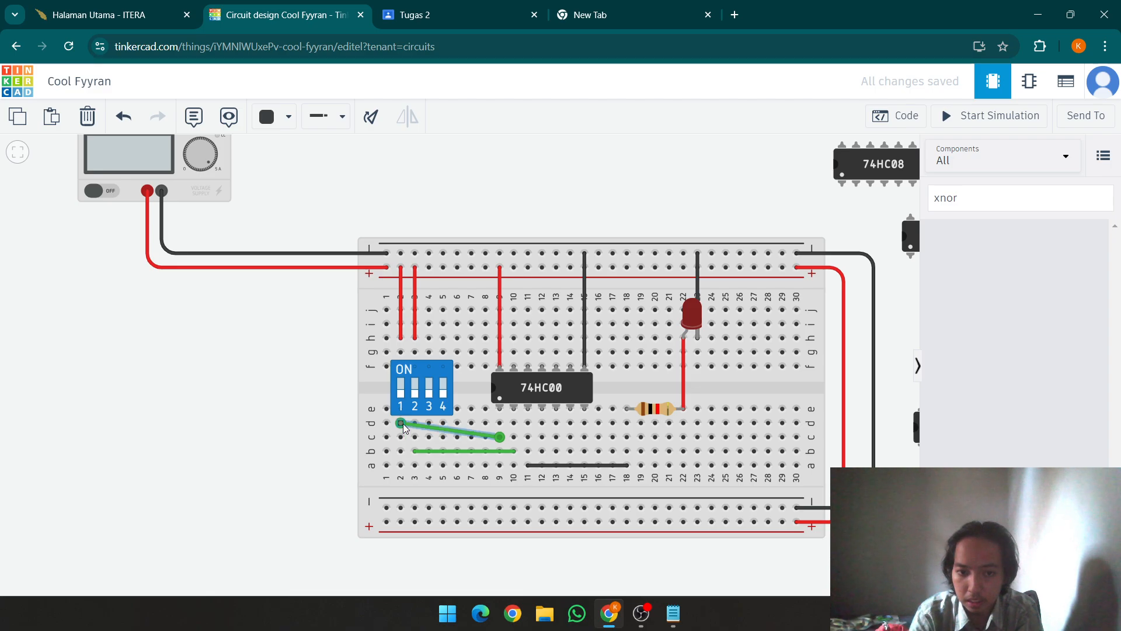
{"action": "left_click_drag", "start_coordinate": [511, 440], "coordinate": [514, 425]}
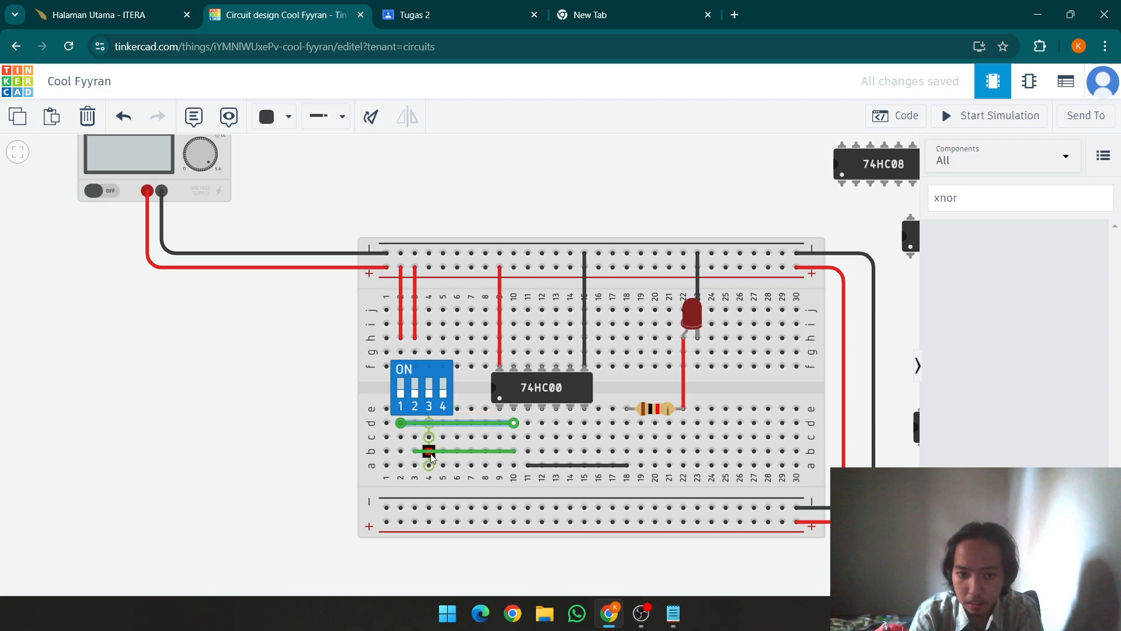
{"action": "left_click", "coordinate": [427, 450]}
{"action": "left_click_drag", "start_coordinate": [416, 451], "coordinate": [415, 436]}
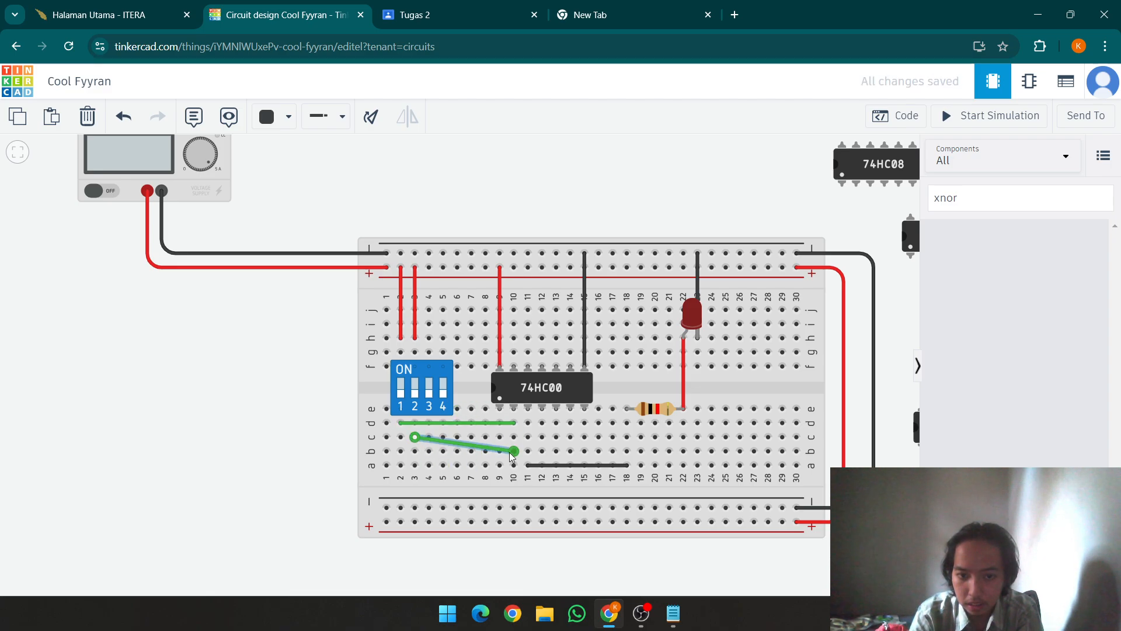
{"action": "left_click_drag", "start_coordinate": [514, 451], "coordinate": [528, 437]}
{"action": "left_click", "coordinate": [527, 465]}
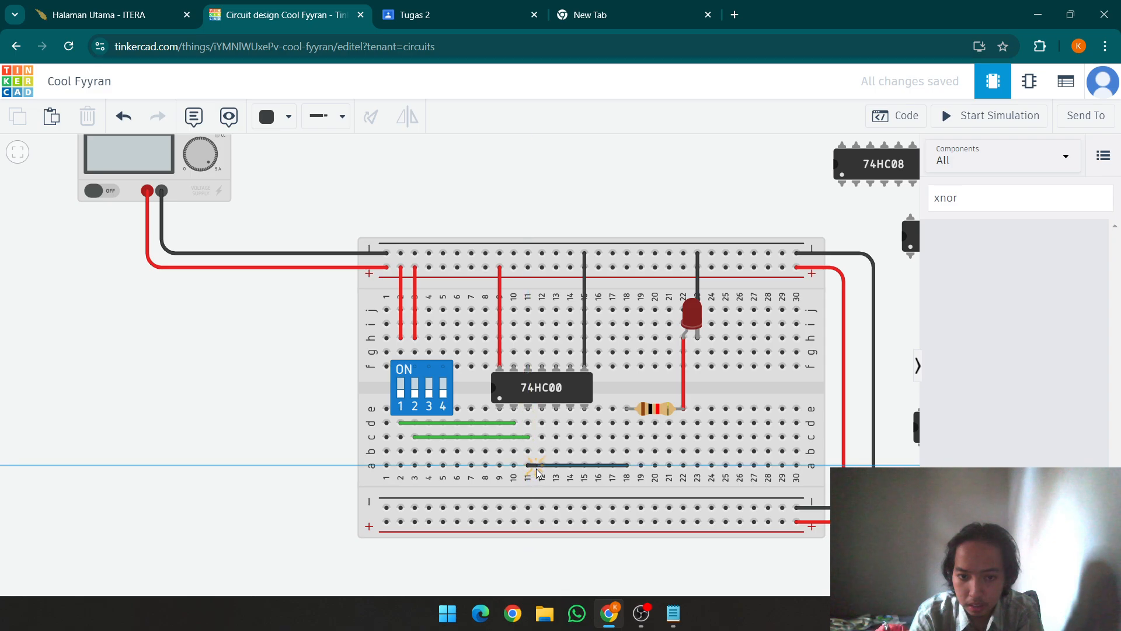
{"action": "left_click", "coordinate": [542, 450]}
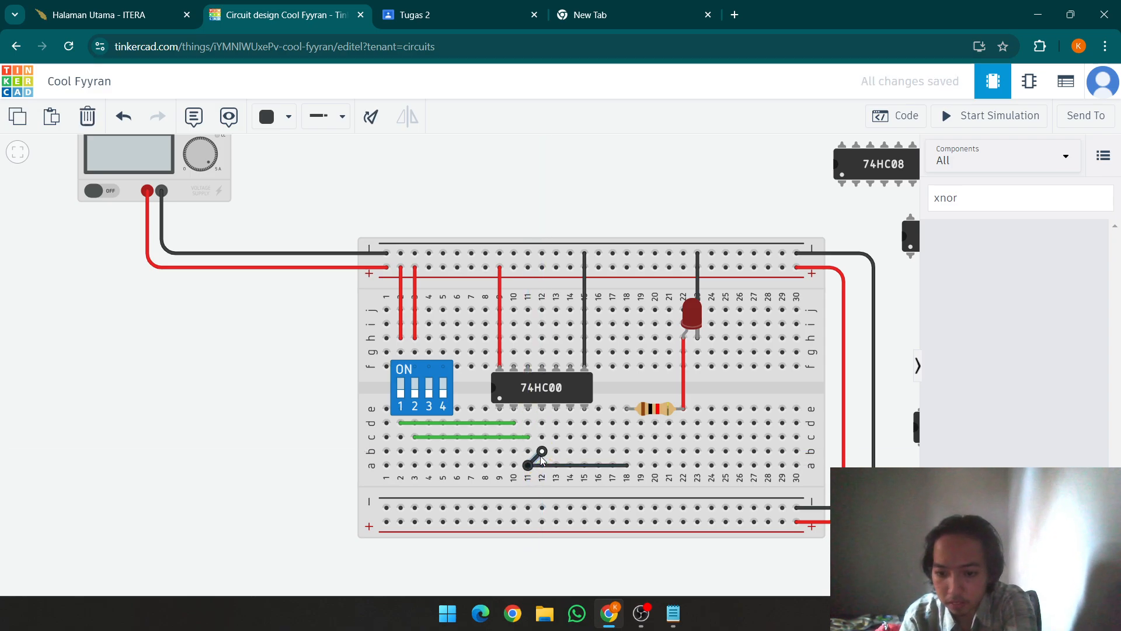
{"action": "double_click", "coordinate": [535, 457]}
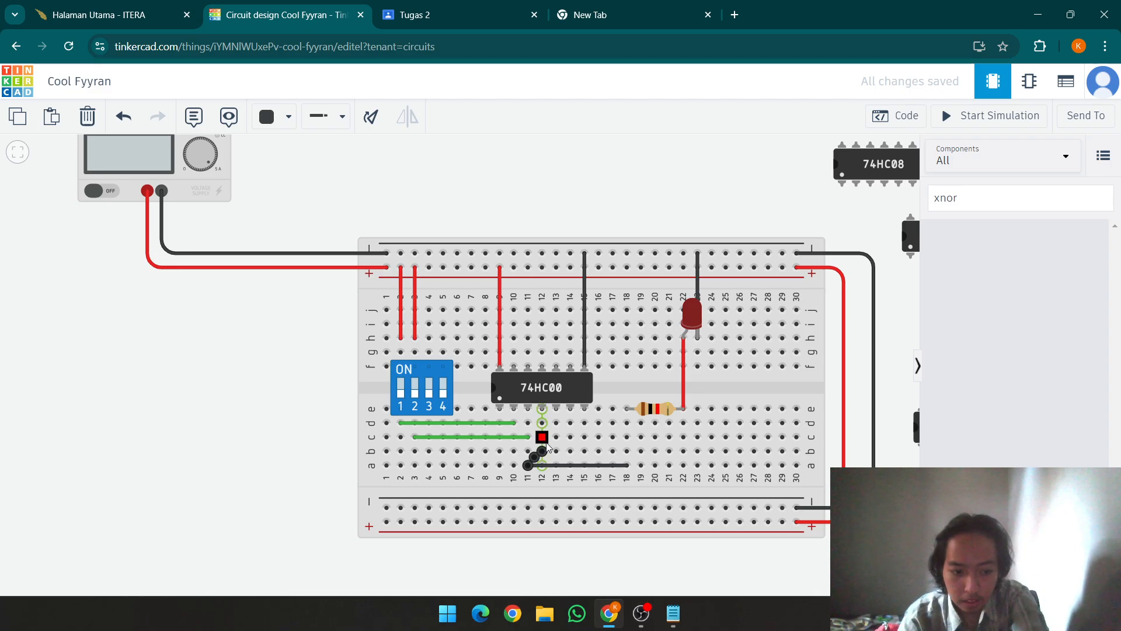
{"action": "key", "text": "ctrl+z"}
{"action": "key", "text": "ctrl+z"}
Step: Move both ends of the black output wire up to row b, at columns 11 and 18
{"action": "left_click", "coordinate": [542, 467]}
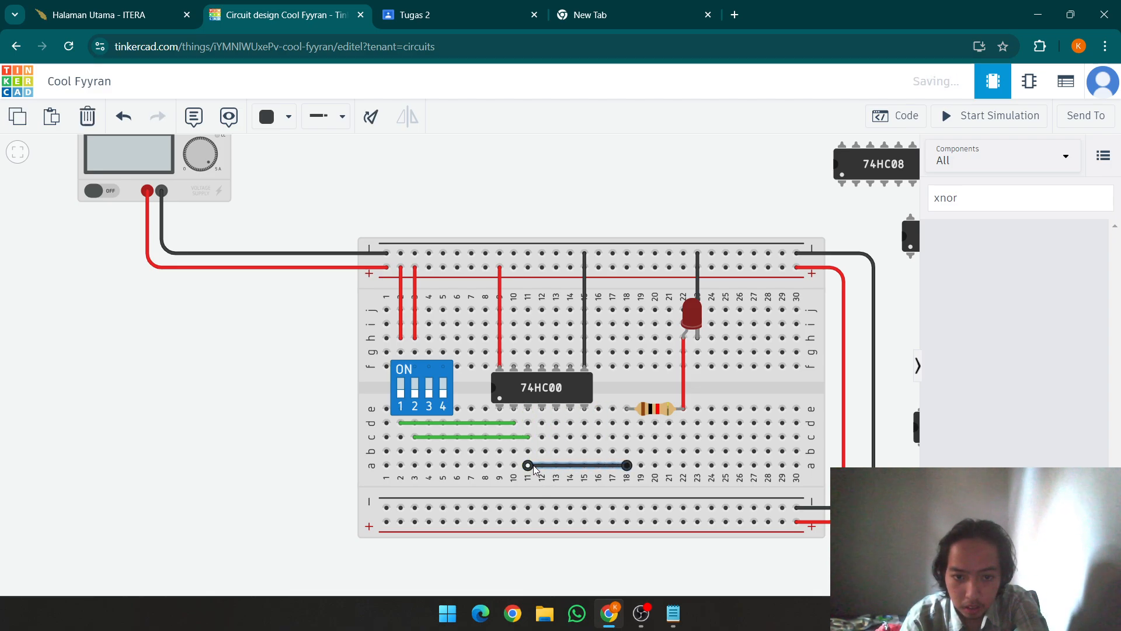
{"action": "left_click_drag", "start_coordinate": [530, 464], "coordinate": [528, 451]}
{"action": "left_click_drag", "start_coordinate": [627, 465], "coordinate": [626, 451]}
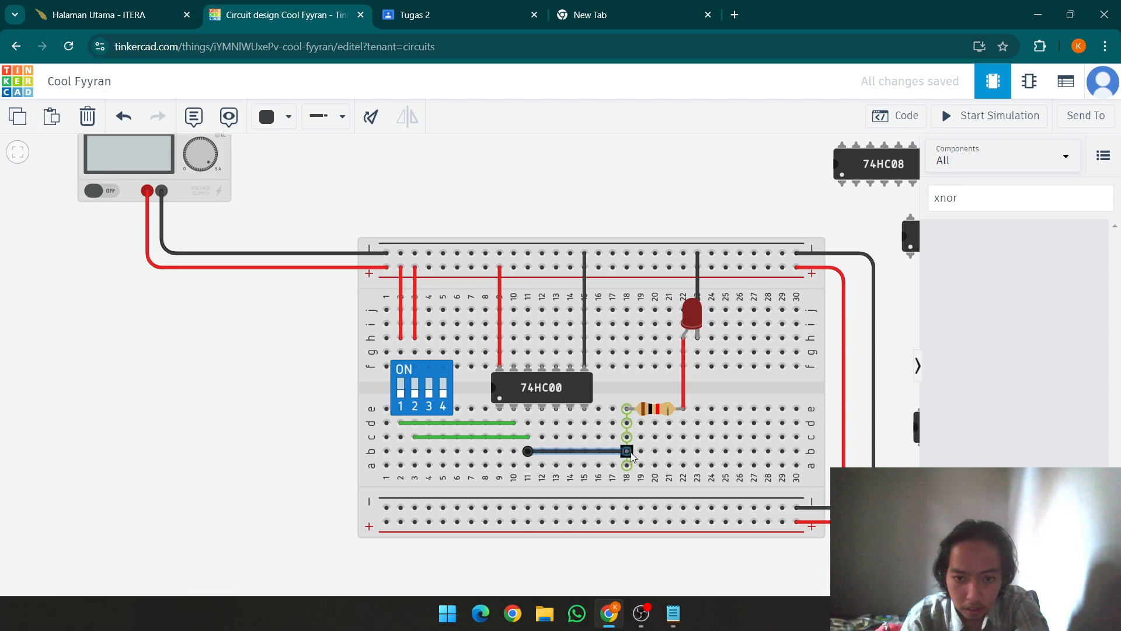
Step: Connect the lower negative rail to hole a14 with a black wire
{"action": "left_click", "coordinate": [570, 509]}
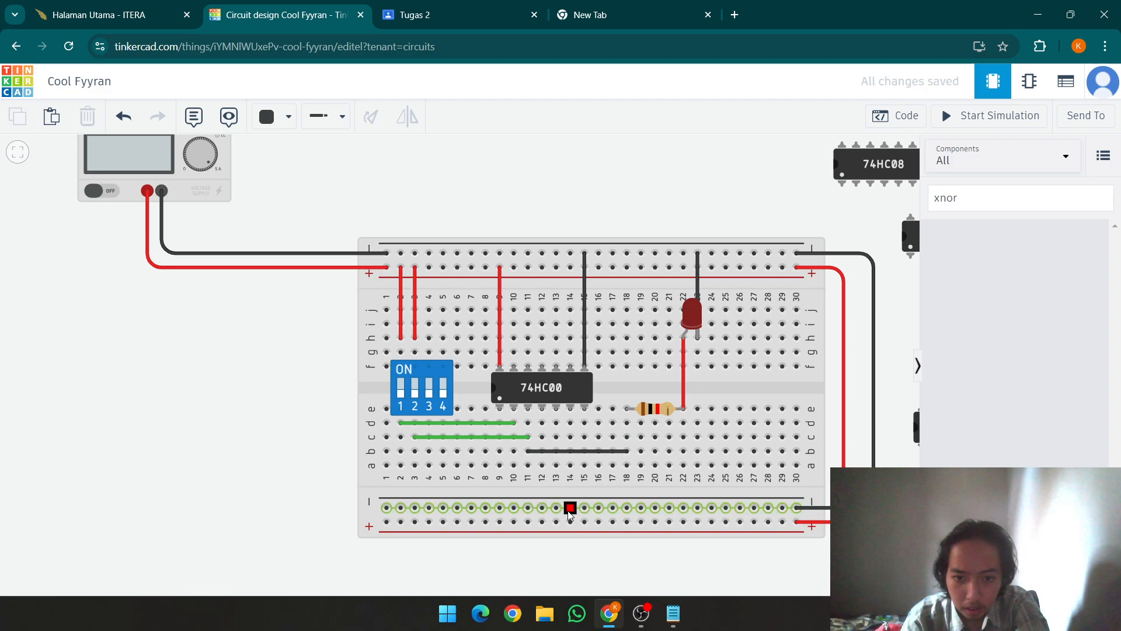
{"action": "left_click", "coordinate": [570, 466]}
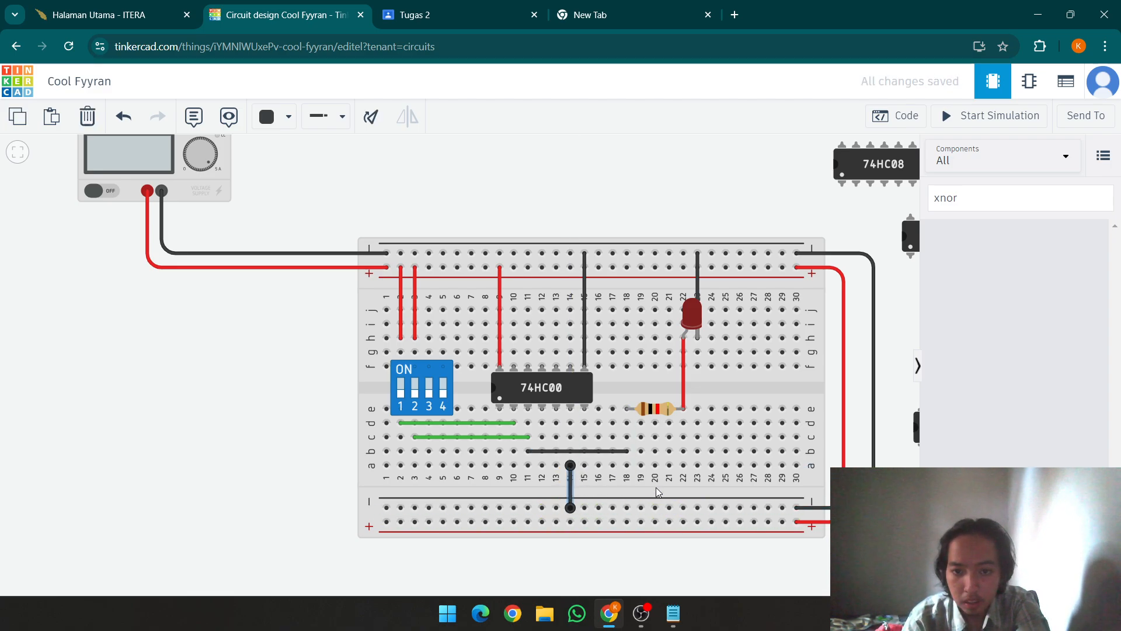
{"action": "left_click", "coordinate": [685, 193]}
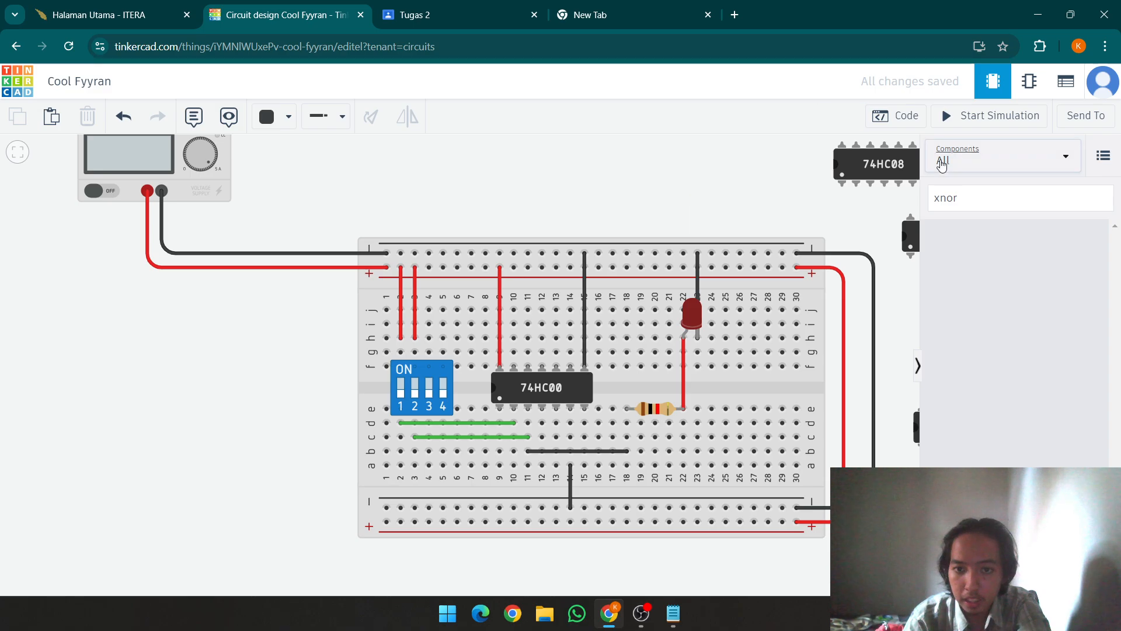
Step: Test the circuit with the added ground wire in a brief simulation and stop it
{"action": "left_click", "coordinate": [971, 126]}
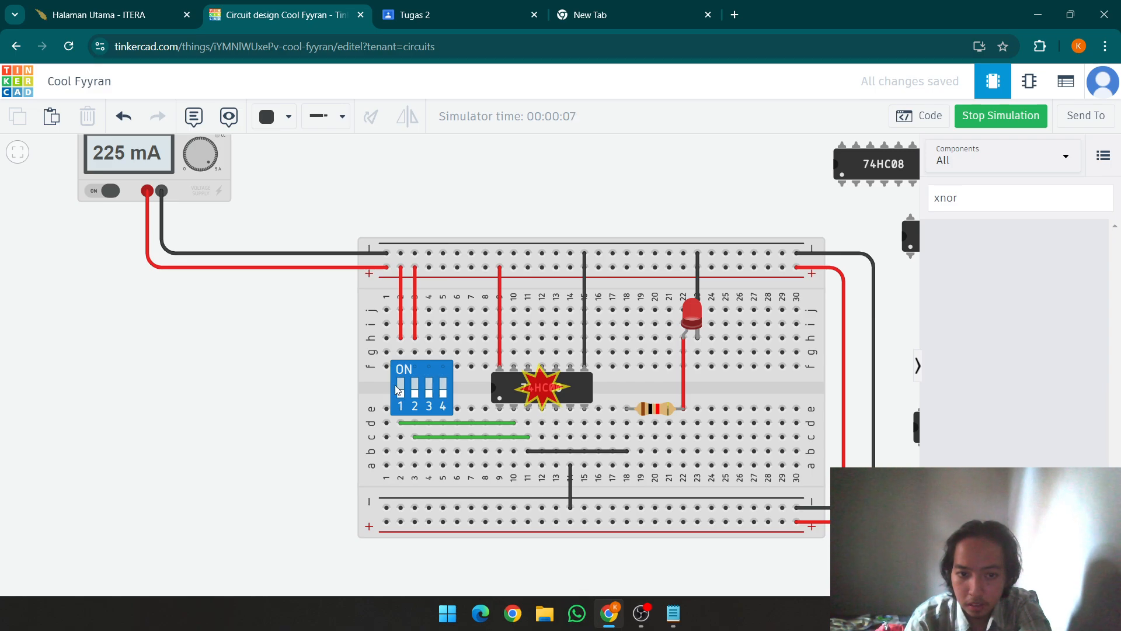
{"action": "left_click", "coordinate": [571, 489]}
{"action": "left_click", "coordinate": [993, 120]}
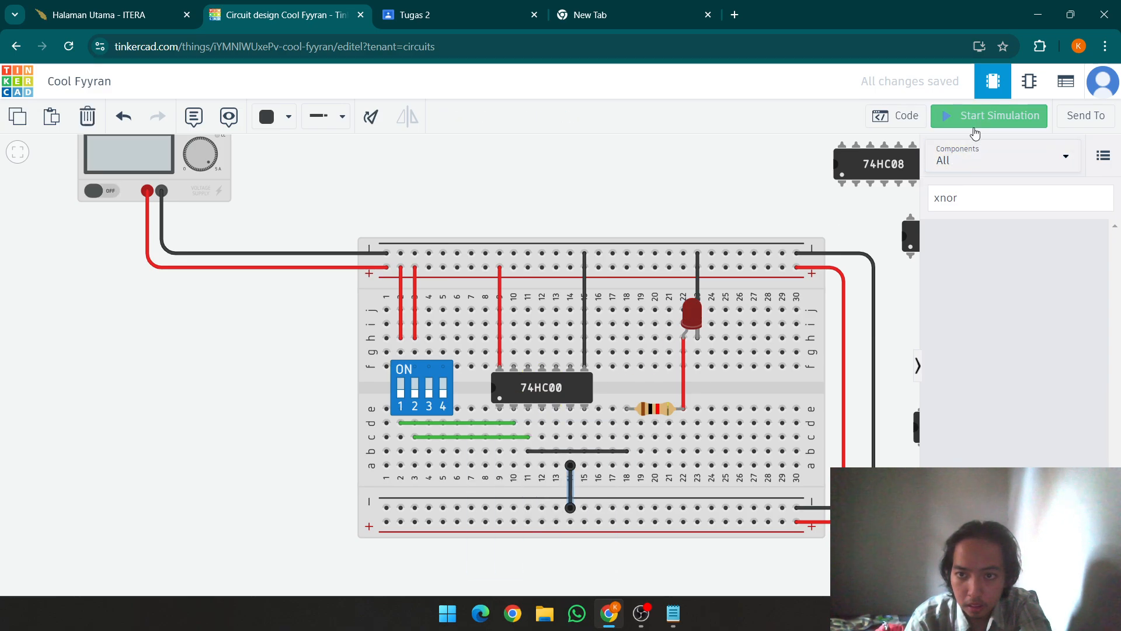
Step: Try shifting both ends of the lower black ground wire to column 15 and simulate the circuit
{"action": "left_click_drag", "start_coordinate": [575, 468], "coordinate": [586, 467]}
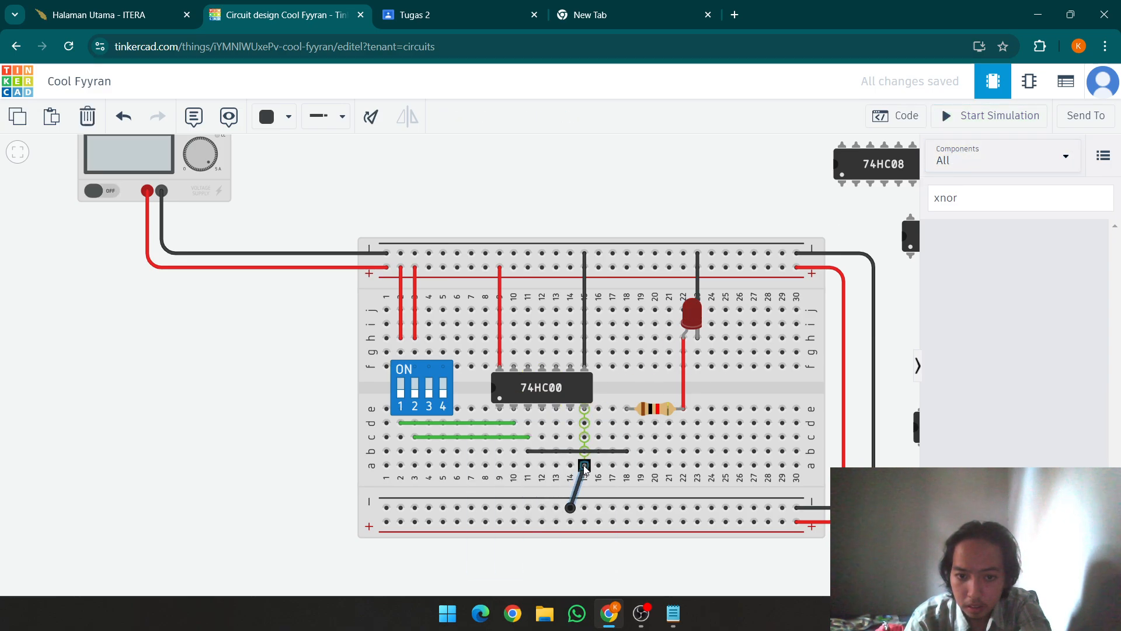
{"action": "left_click_drag", "start_coordinate": [571, 508], "coordinate": [584, 508]}
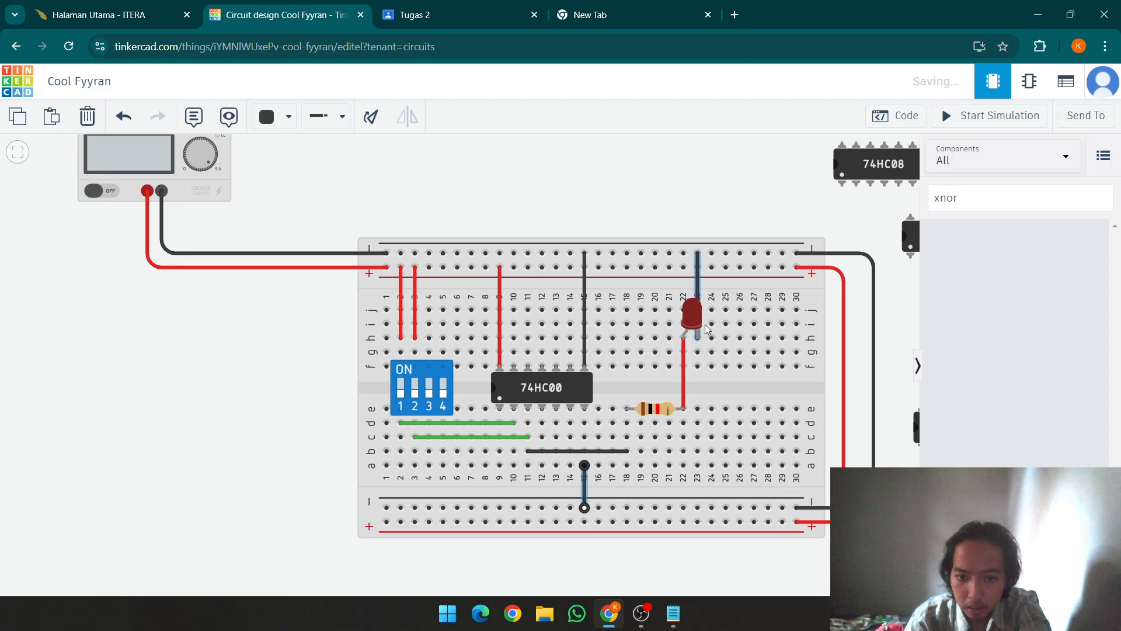
{"action": "left_click", "coordinate": [966, 117]}
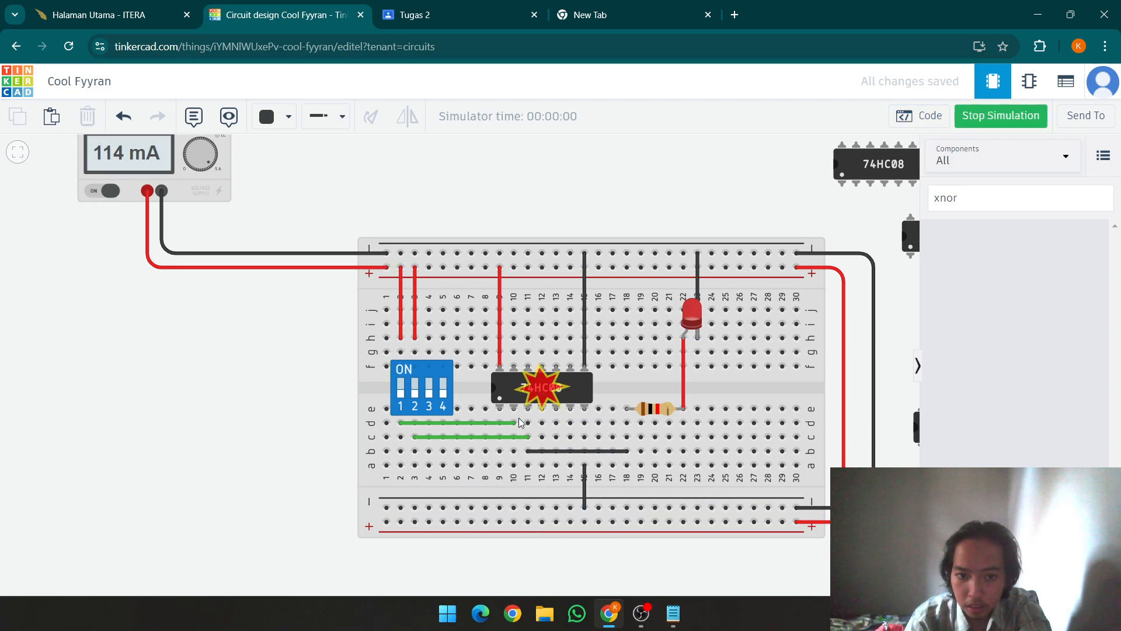
{"action": "left_click", "coordinate": [410, 394]}
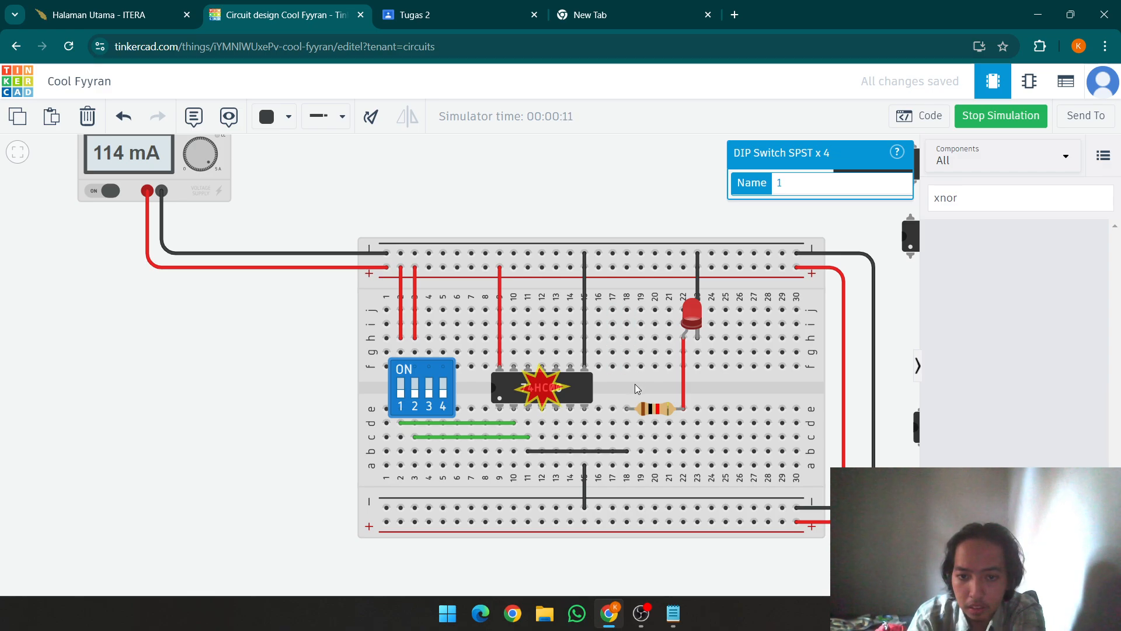
Step: Replace the column 9 supply wire with a red one from i9 to the upper positive rail, and delete the upper black wire at column 15
{"action": "left_click", "coordinate": [499, 334]}
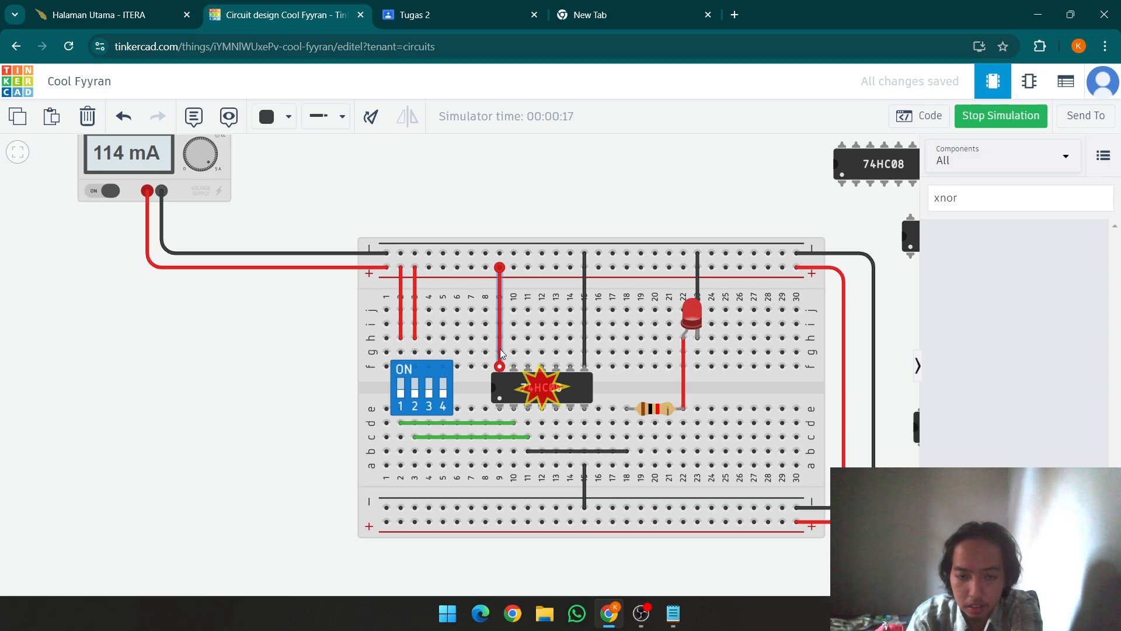
{"action": "key", "text": "Delete"}
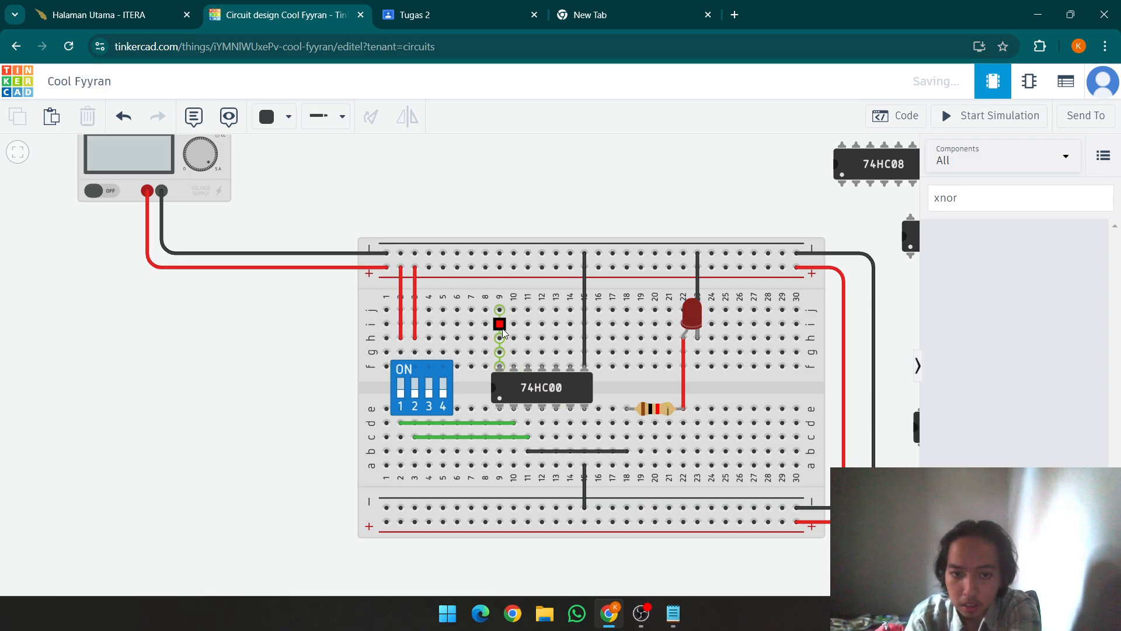
{"action": "left_click", "coordinate": [501, 328]}
{"action": "left_click", "coordinate": [499, 267]}
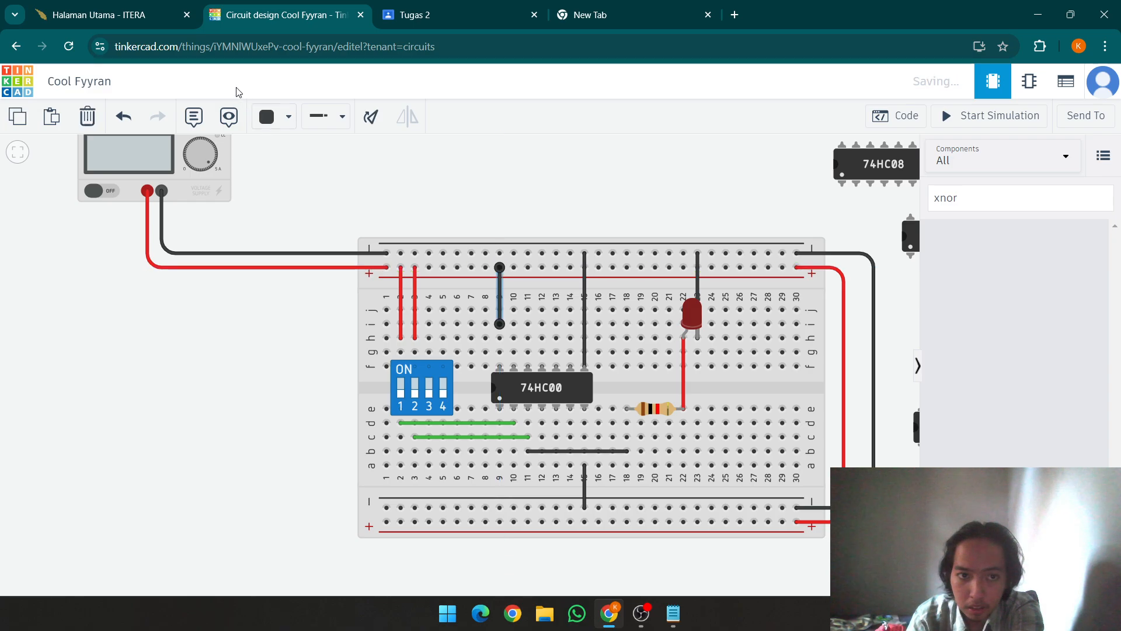
{"action": "left_click", "coordinate": [277, 119]}
{"action": "left_click", "coordinate": [295, 186]}
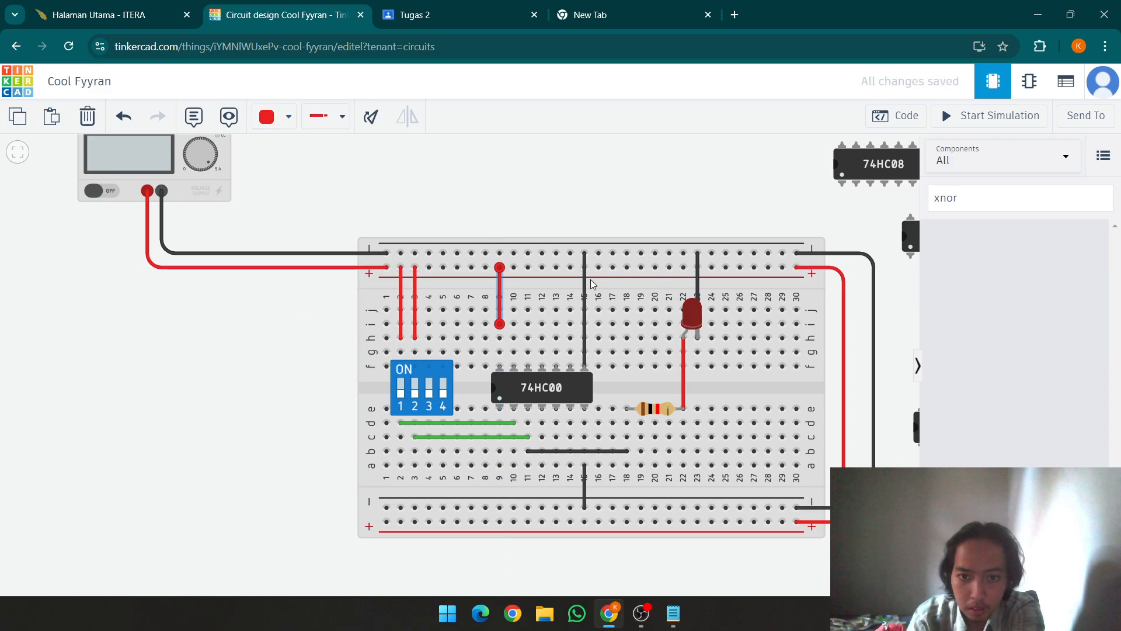
{"action": "left_click", "coordinate": [584, 278]}
{"action": "key", "text": "Delete"}
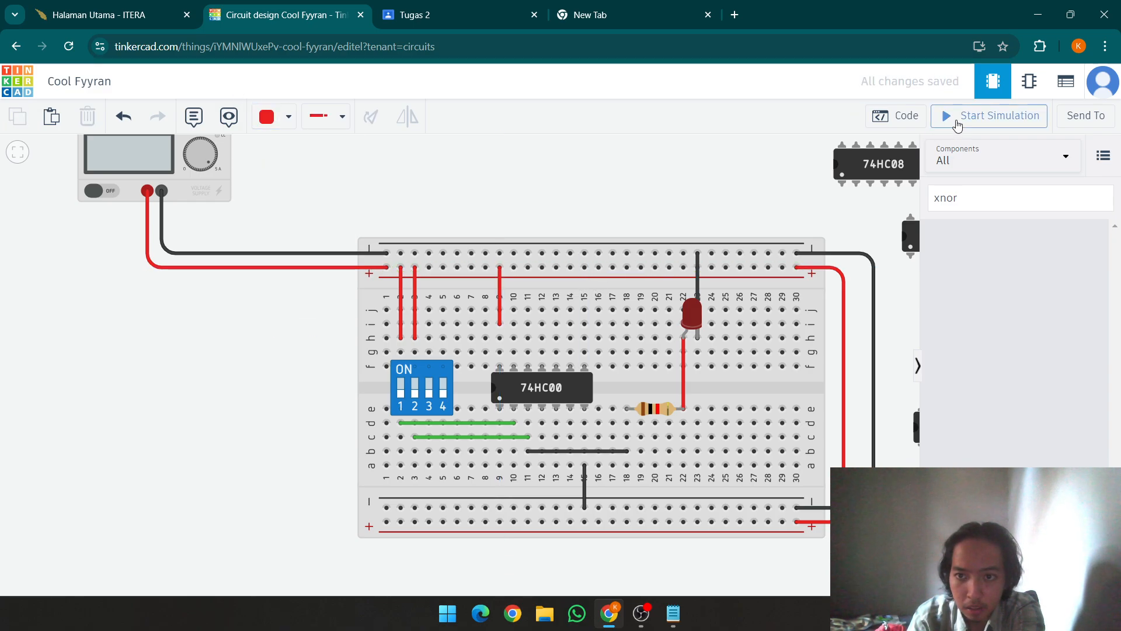
Step: Simulate the rewired circuit and toggle DIP switches 1 and 2 to check how the LED responds
{"action": "left_click", "coordinate": [952, 116]}
{"action": "scroll", "coordinate": [536, 247], "scroll_direction": "down", "scroll_amount": 1}
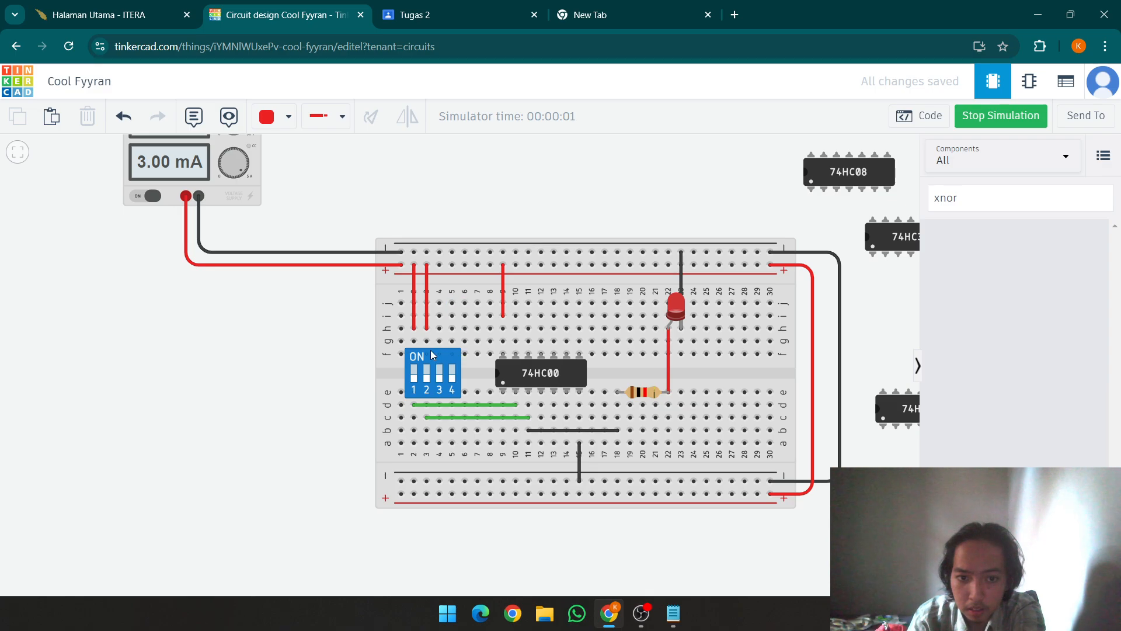
{"action": "left_click", "coordinate": [429, 380]}
{"action": "left_click", "coordinate": [429, 379]}
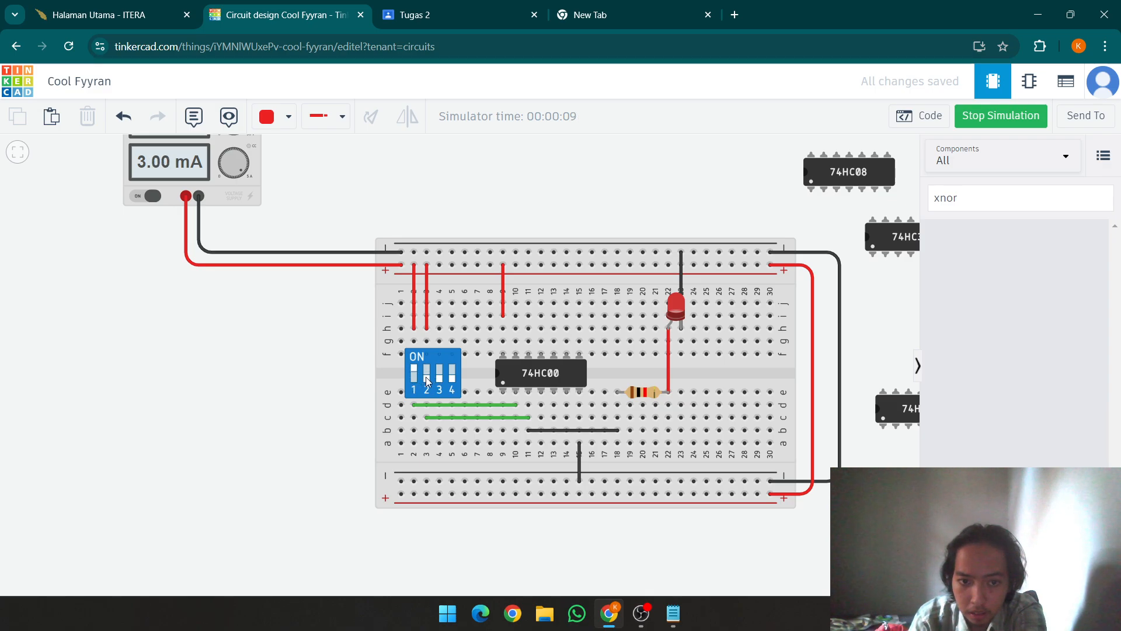
{"action": "left_click", "coordinate": [430, 379]}
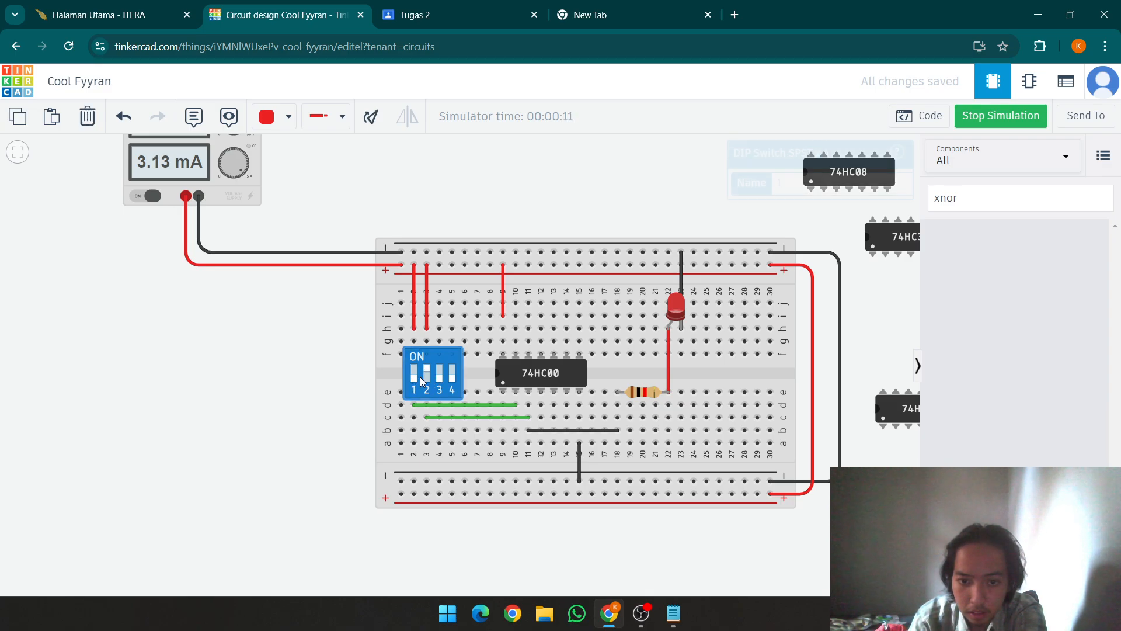
{"action": "left_click", "coordinate": [427, 381]}
Step: Replace the lower ground wire at column 15 with a black wire from the lower negative rail to hole a14
{"action": "scroll", "coordinate": [446, 379], "scroll_direction": "up", "scroll_amount": 3}
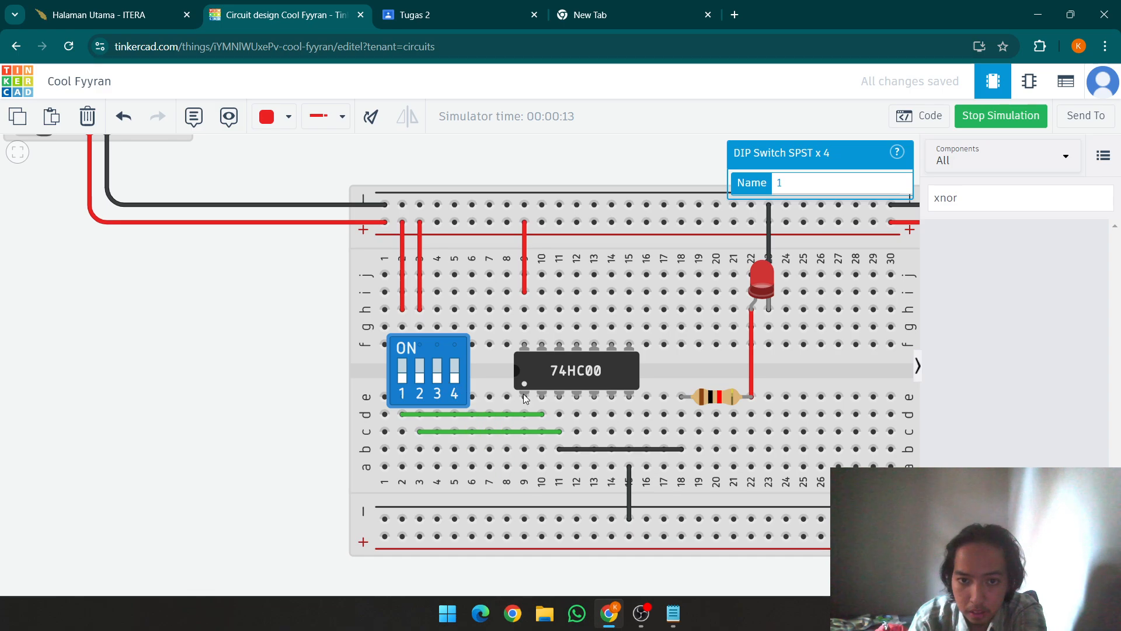
{"action": "left_click_drag", "start_coordinate": [271, 367], "coordinate": [192, 333]}
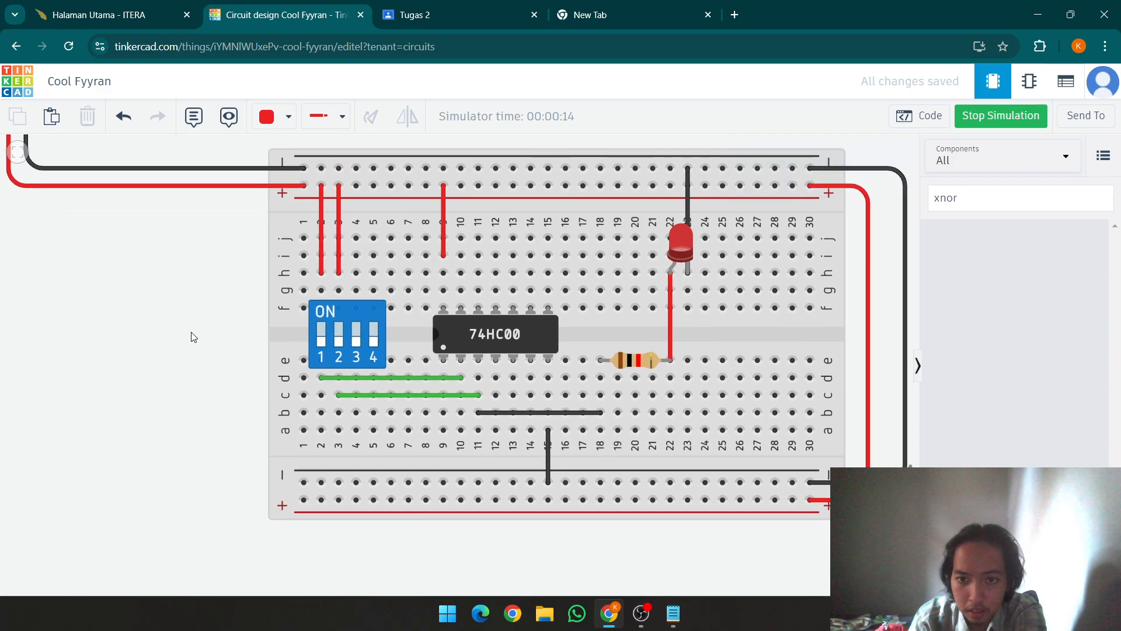
{"action": "left_click", "coordinate": [544, 461]}
{"action": "left_click", "coordinate": [549, 463]}
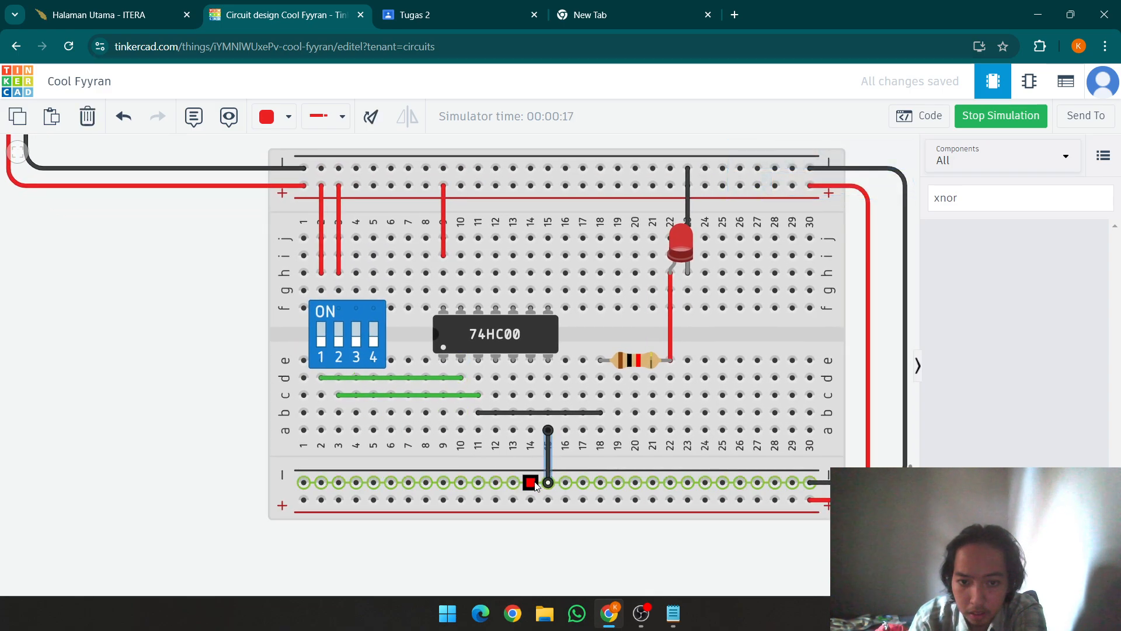
{"action": "key", "text": "Delete"}
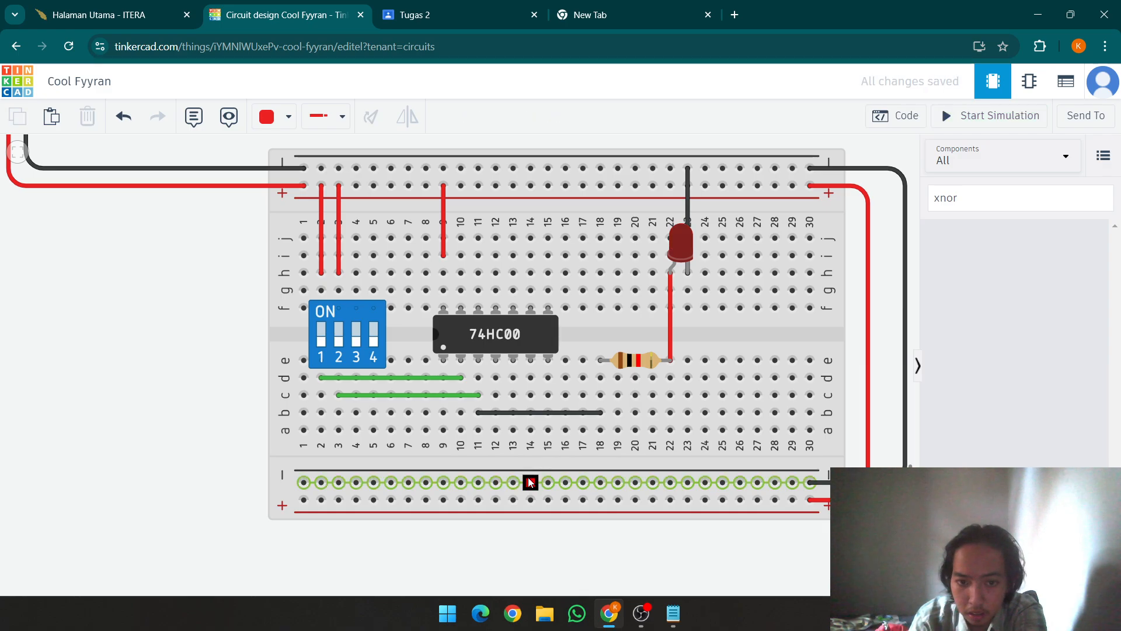
{"action": "left_click", "coordinate": [530, 483]}
{"action": "left_click", "coordinate": [531, 430]}
{"action": "left_click", "coordinate": [273, 117]}
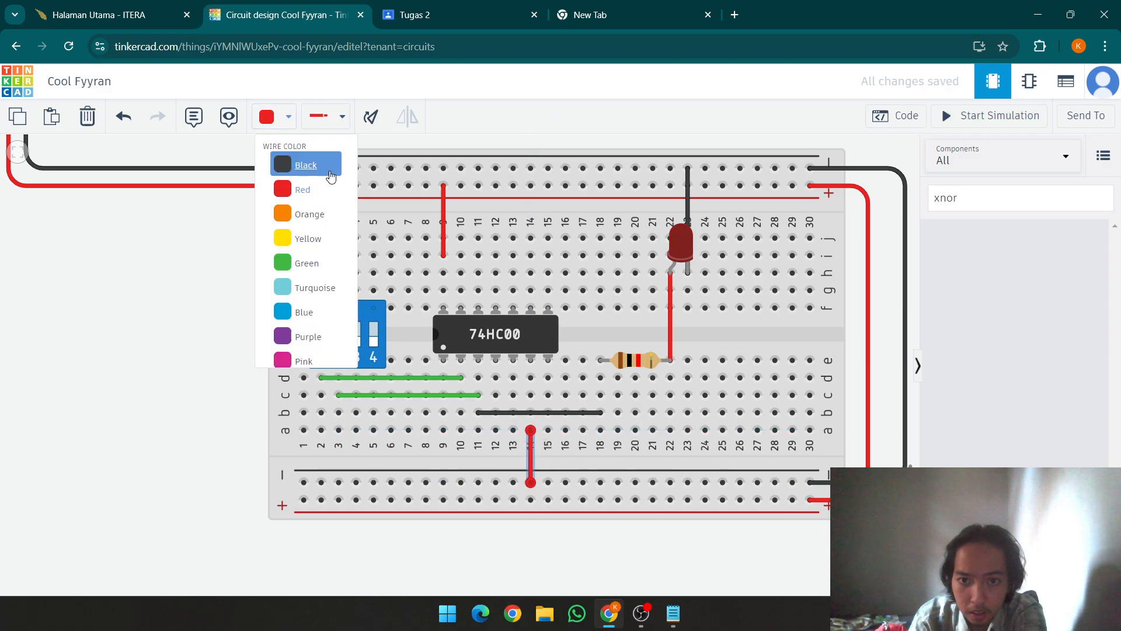
{"action": "left_click", "coordinate": [318, 165]}
{"action": "left_click", "coordinate": [164, 296]}
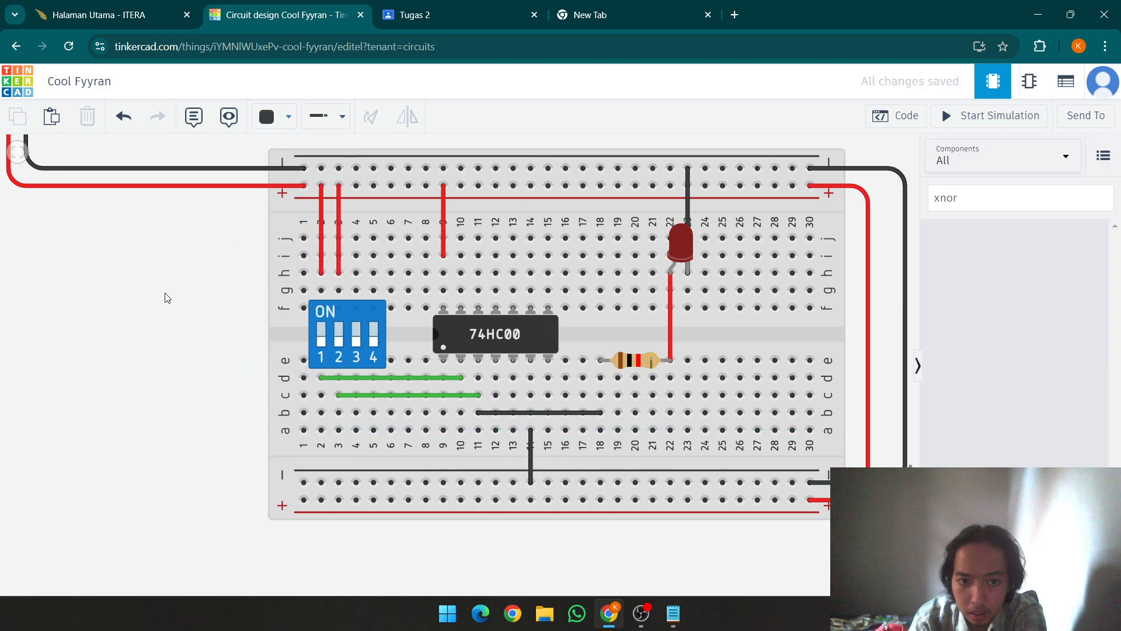
Step: Simulate the circuit briefly, and replace the column 14 ground wire with a black wire from hole a15 to the lower negative rail
{"action": "left_click", "coordinate": [1013, 122]}
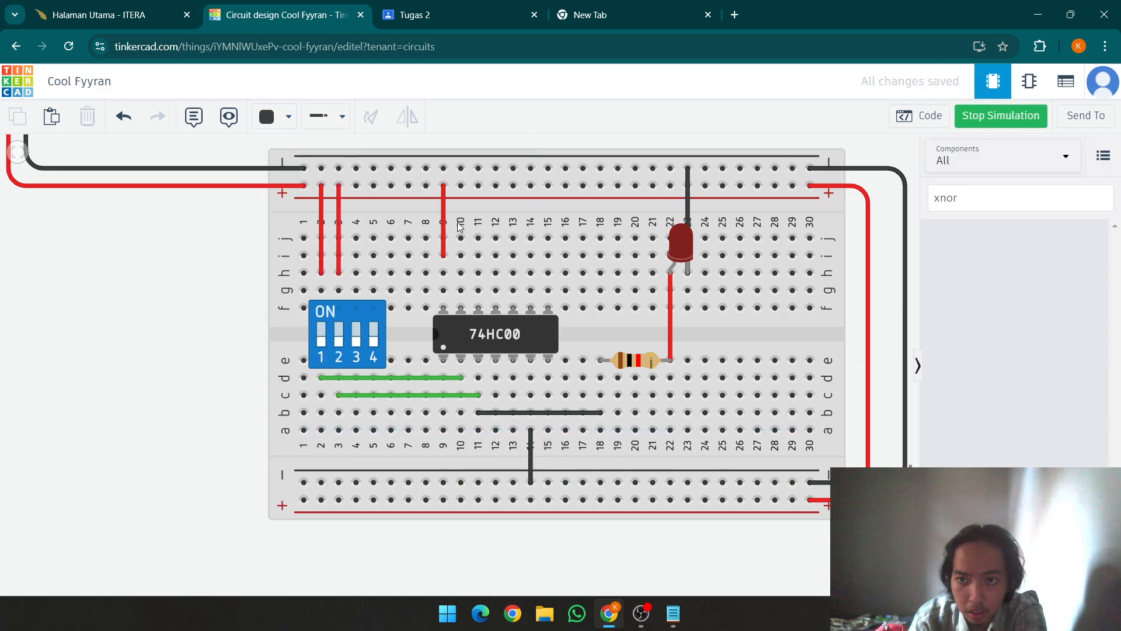
{"action": "left_click", "coordinate": [532, 438]}
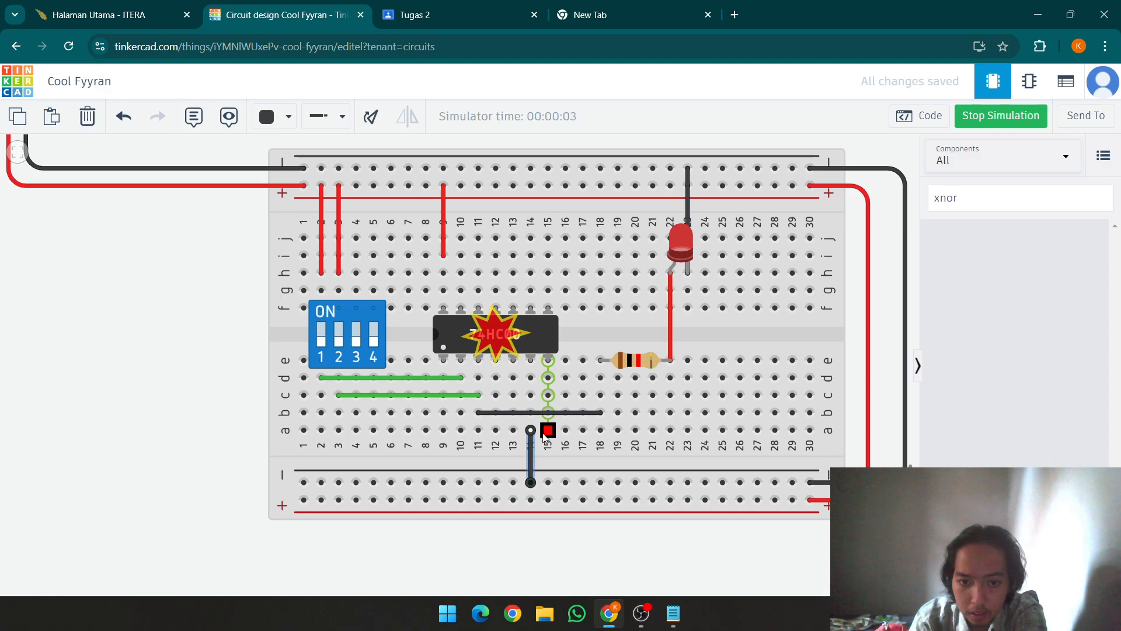
{"action": "left_click", "coordinate": [977, 119]}
{"action": "key", "text": "Delete"}
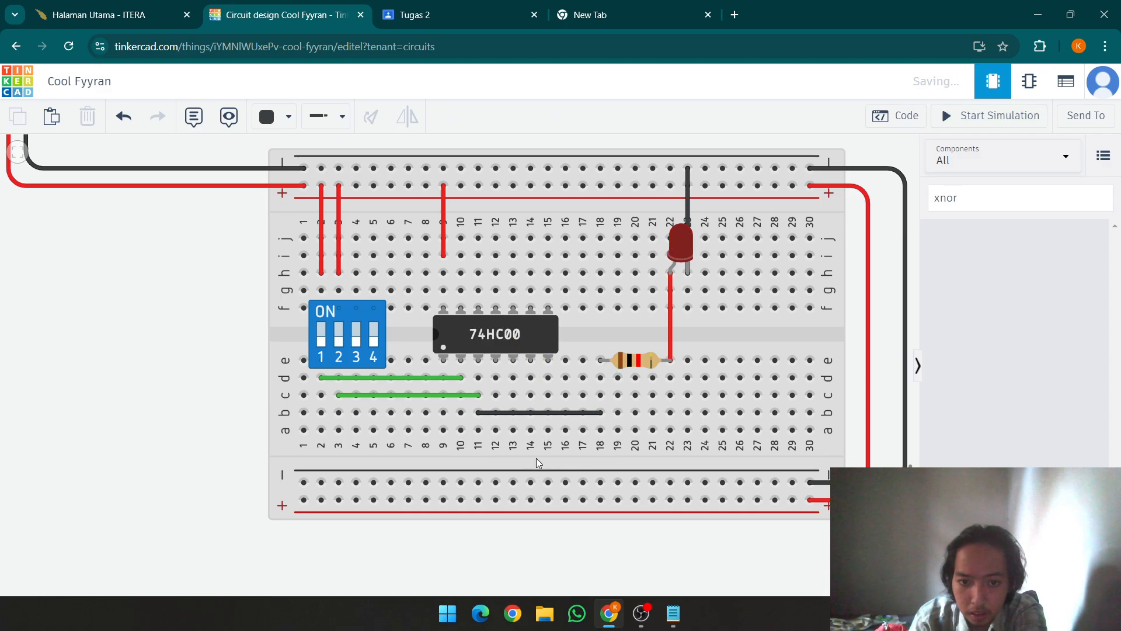
{"action": "left_click", "coordinate": [548, 430]}
{"action": "left_click", "coordinate": [548, 482]}
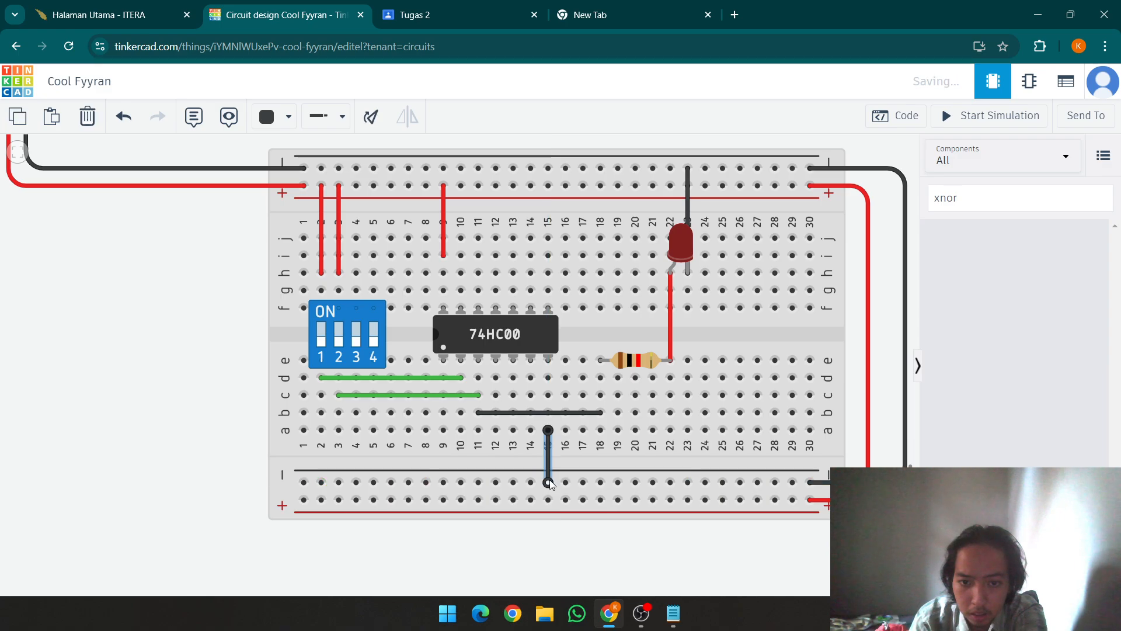
Step: Simulate the 74HC00 NAND circuit and toggle the DIP switches to check how the LED responds
{"action": "left_click_drag", "start_coordinate": [231, 368], "coordinate": [259, 407]}
{"action": "scroll", "coordinate": [259, 407], "scroll_direction": "down", "scroll_amount": 2}
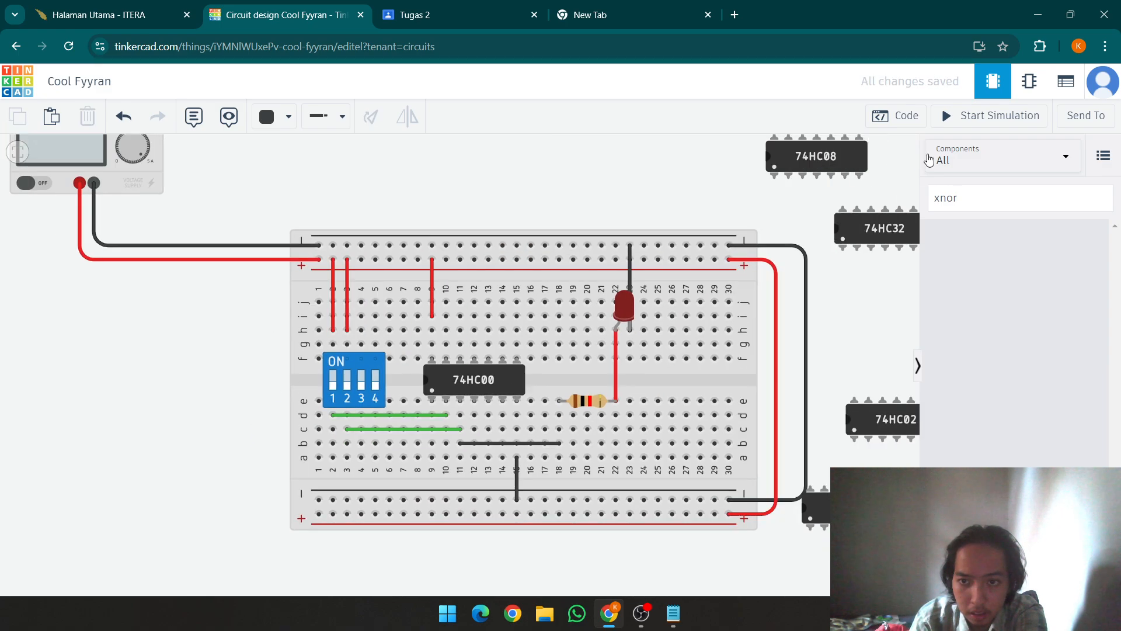
{"action": "left_click", "coordinate": [991, 115]}
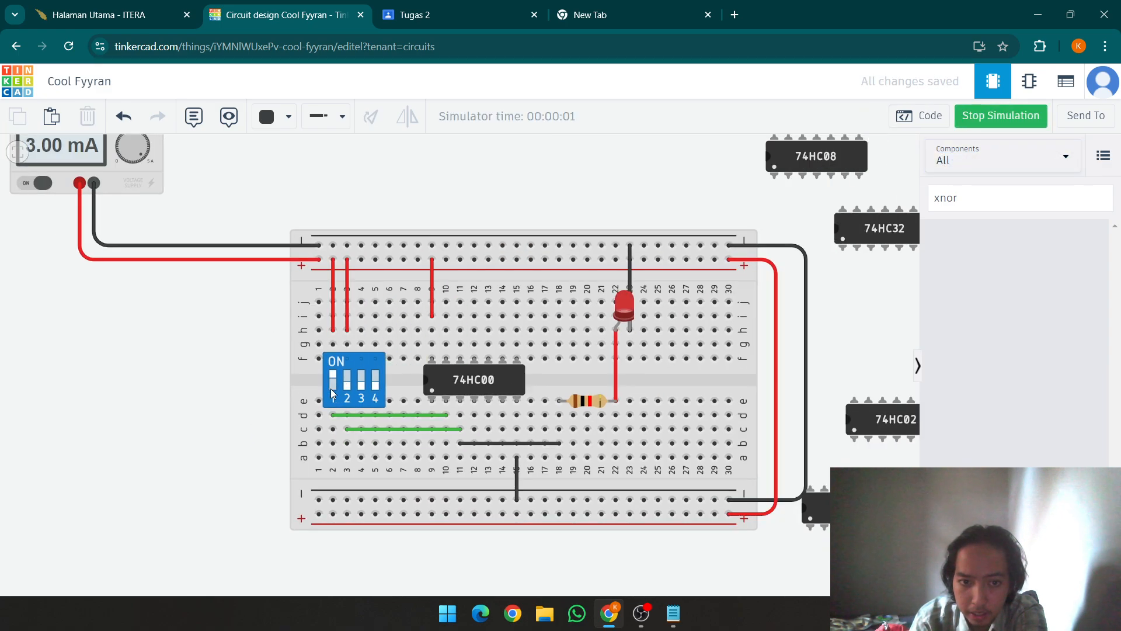
{"action": "left_click", "coordinate": [346, 388]}
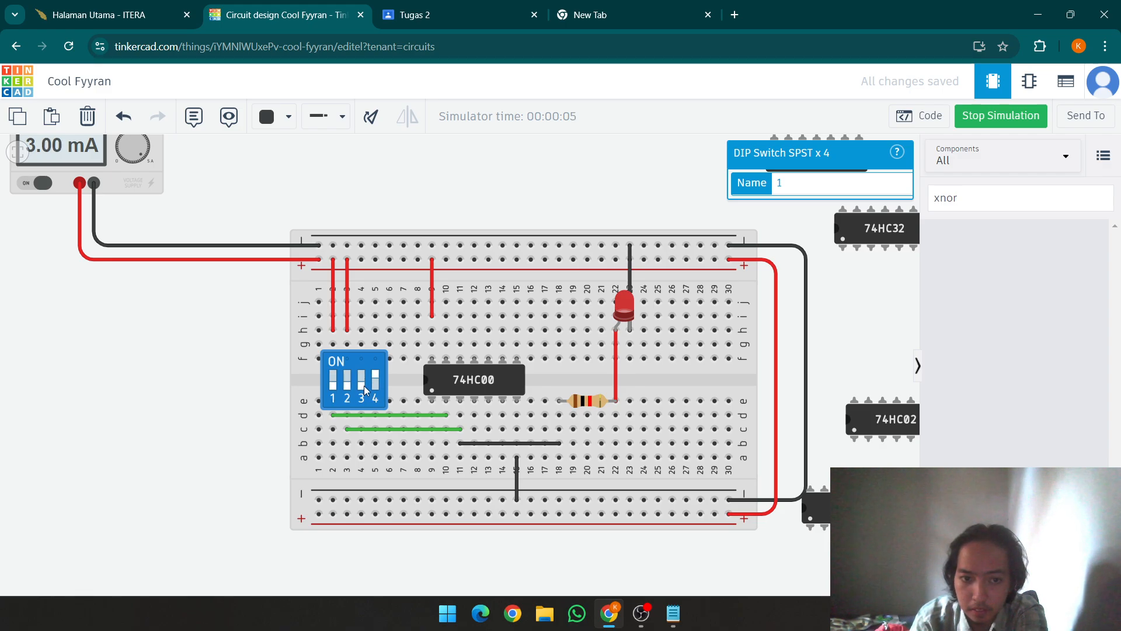
{"action": "left_click", "coordinate": [457, 383]}
{"action": "left_click", "coordinate": [222, 404]}
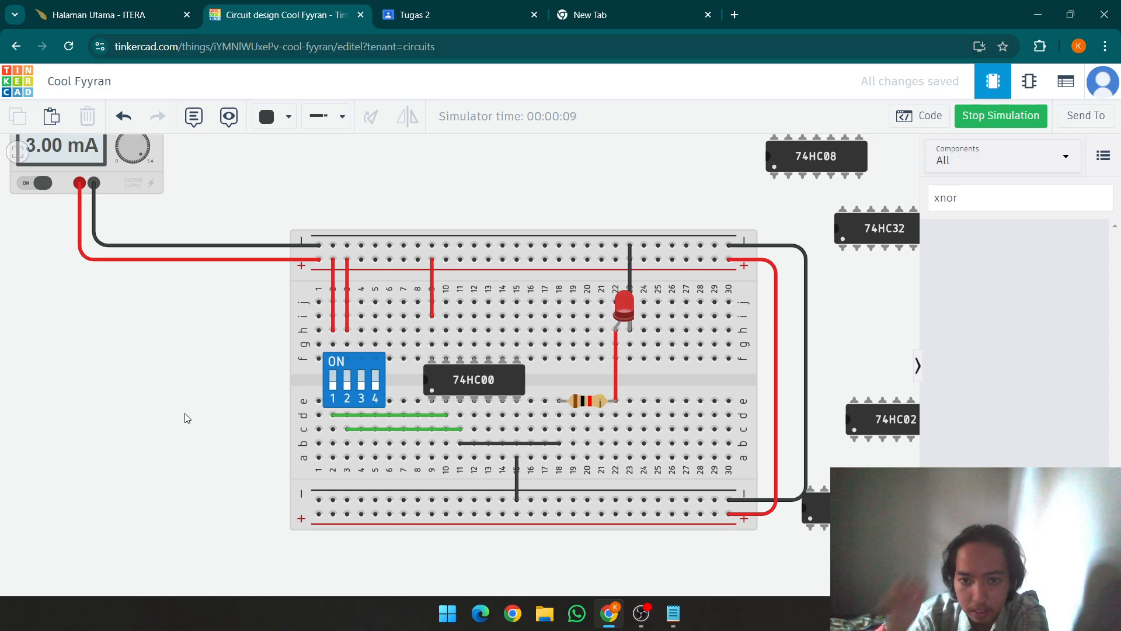
{"action": "mouse_move", "coordinate": [176, 414]}
{"action": "left_mouse_down"}
{"action": "mouse_move", "coordinate": [193, 406]}
{"action": "mouse_move", "coordinate": [190, 419]}
{"action": "left_mouse_up"}
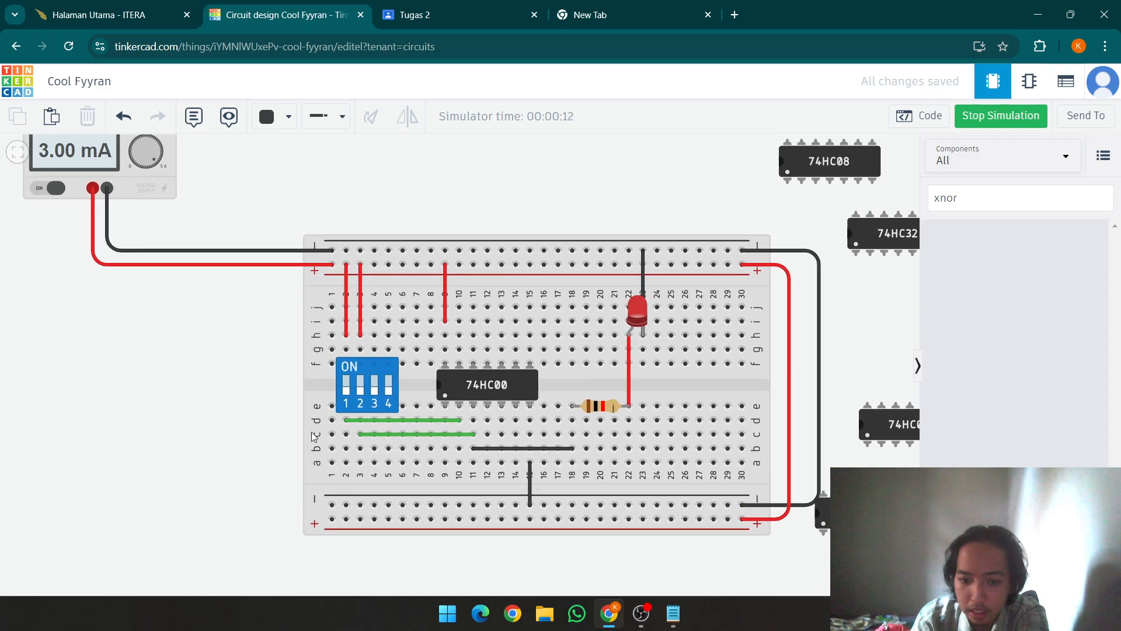
Step: Review the NAND description in the Notepad notes and its truth table on the Tugas 2 page, and return to the Tinkercad circuit
{"action": "left_click", "coordinate": [678, 614]}
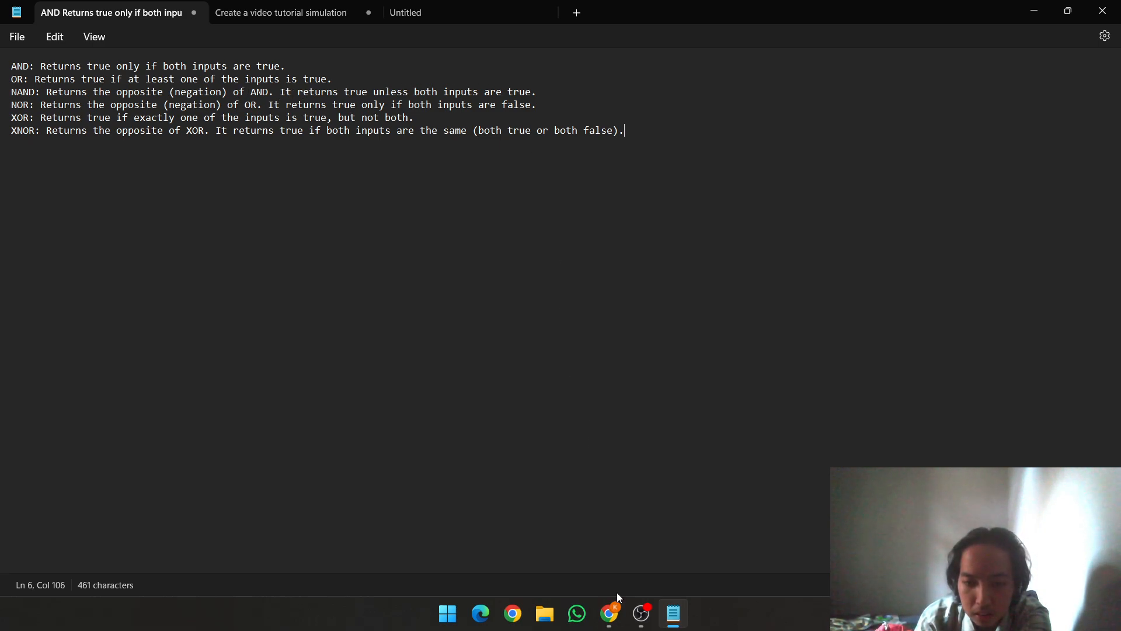
{"action": "left_click", "coordinate": [610, 613]}
{"action": "left_click", "coordinate": [415, 14]}
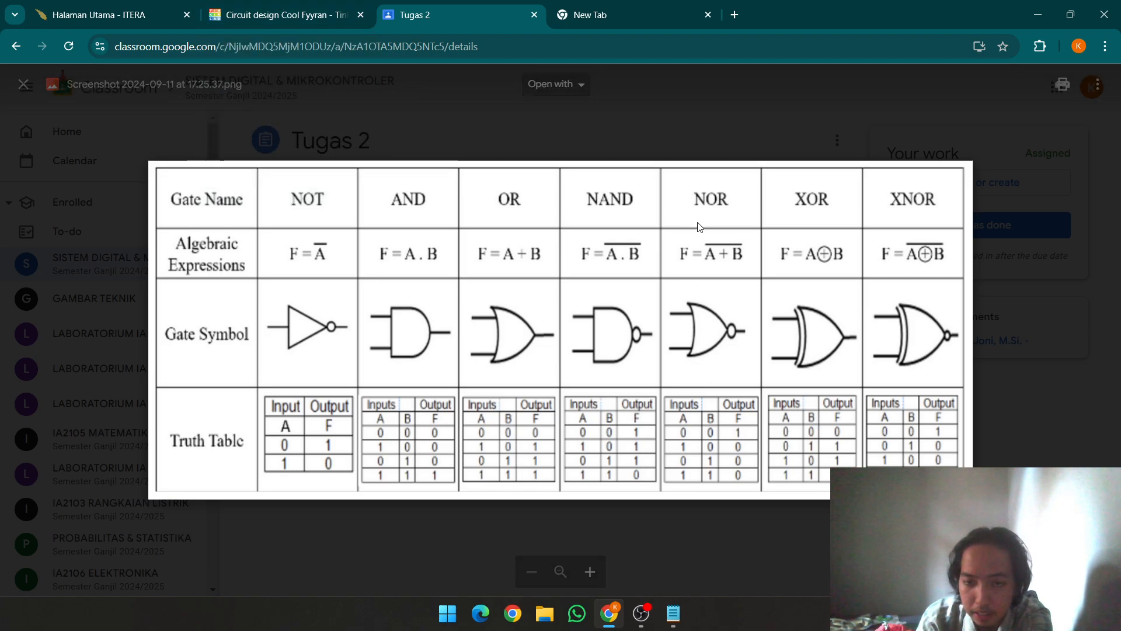
{"action": "left_click", "coordinate": [317, 7]}
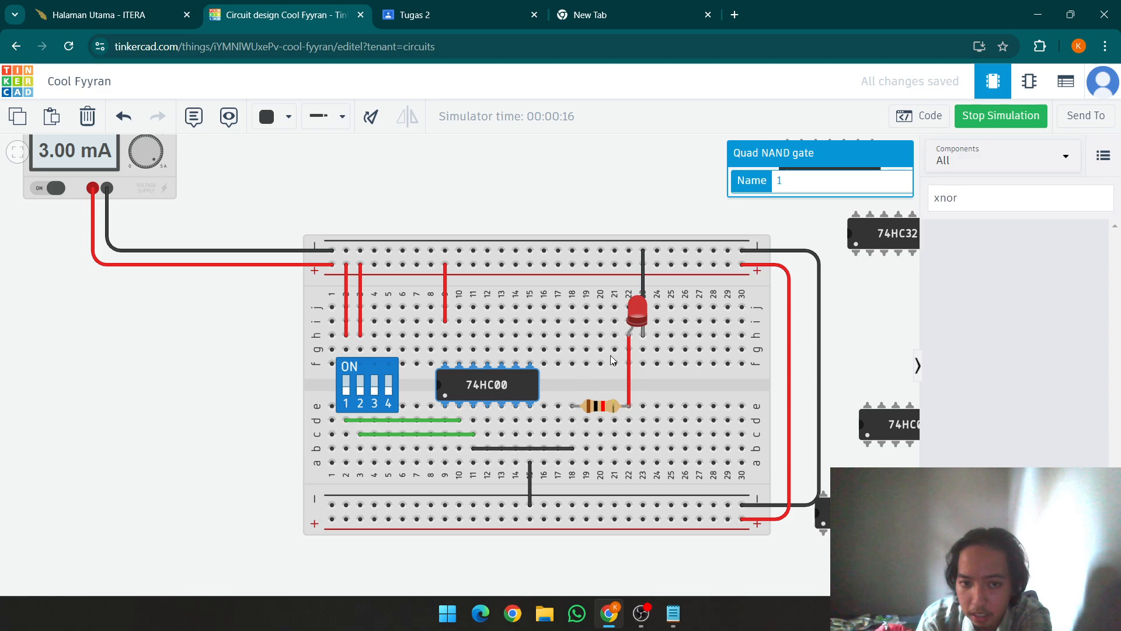
Step: Stop the simulation and swap the 74HC00 on the breadboard for the 74HC02 NOR chip, spanning columns 9 to 15
{"action": "scroll", "coordinate": [700, 351], "scroll_direction": "down", "scroll_amount": 1}
{"action": "left_click", "coordinate": [1001, 115]}
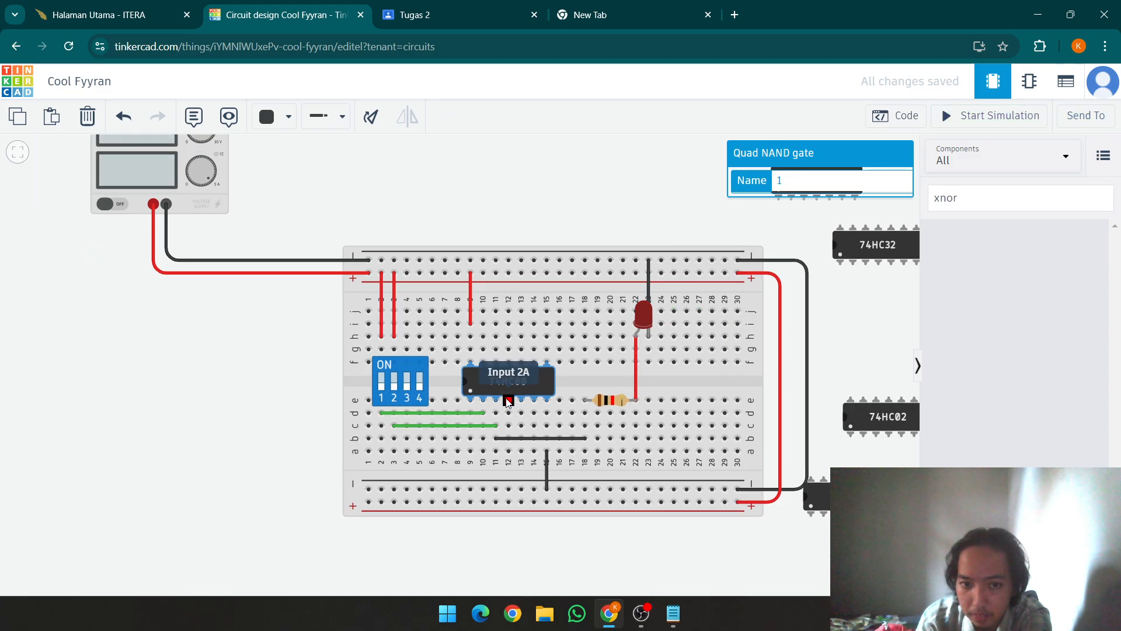
{"action": "left_click_drag", "start_coordinate": [501, 385], "coordinate": [883, 329]}
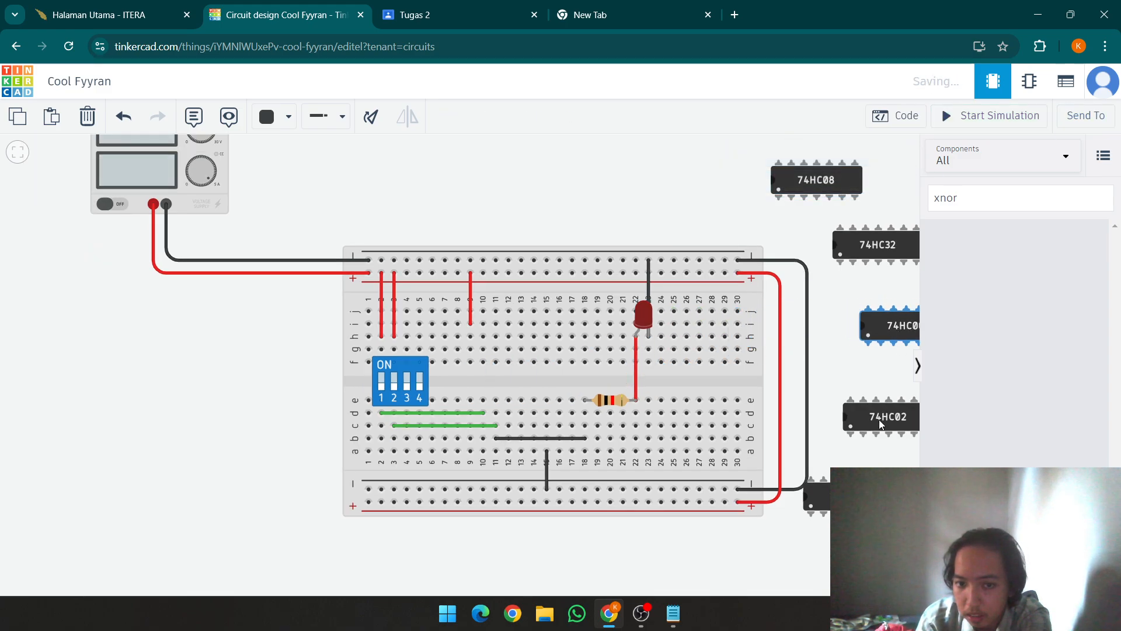
{"action": "left_click_drag", "start_coordinate": [878, 419], "coordinate": [491, 384]}
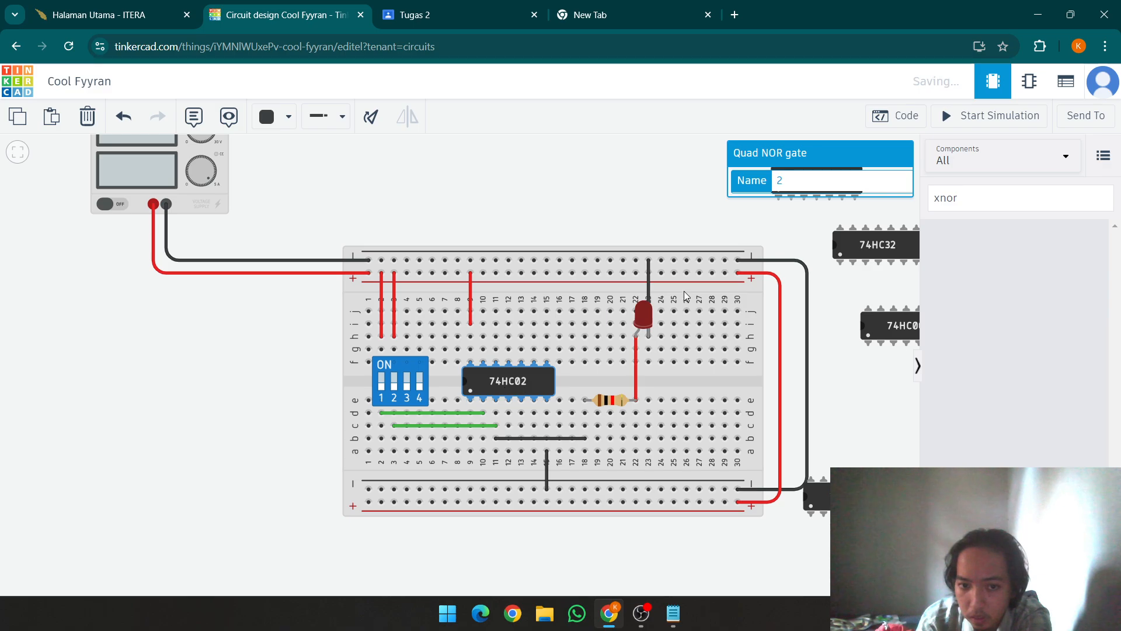
Step: Simulate the 74HC02 NOR circuit and toggle the DIP switches to check the LED for different input combinations
{"action": "left_click", "coordinate": [996, 117]}
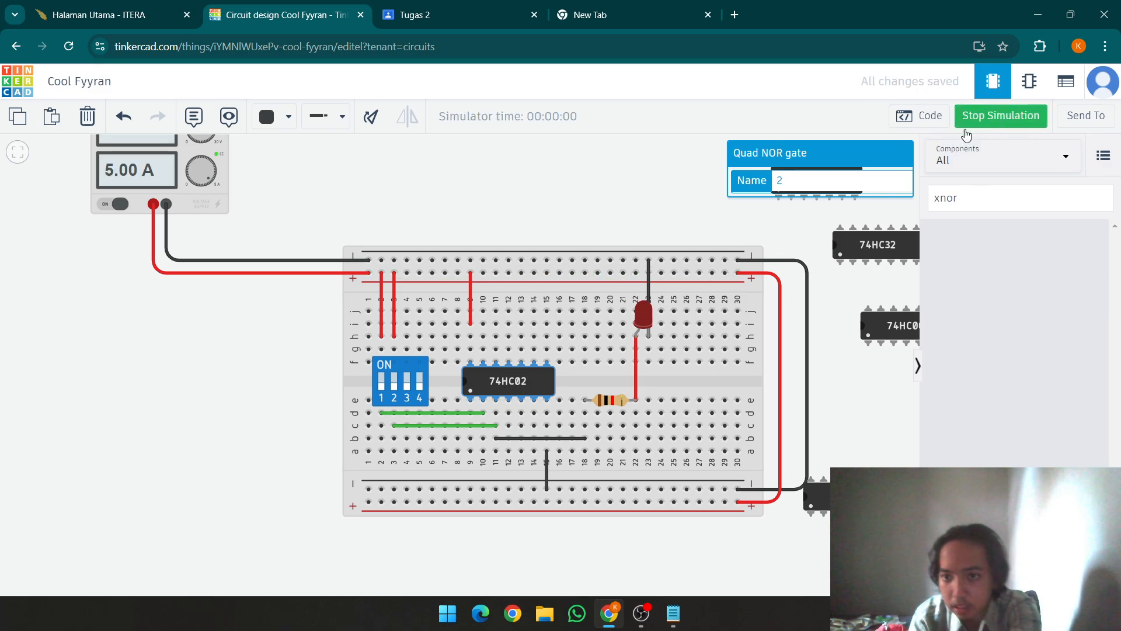
{"action": "scroll", "coordinate": [486, 388], "scroll_direction": "up", "scroll_amount": 1}
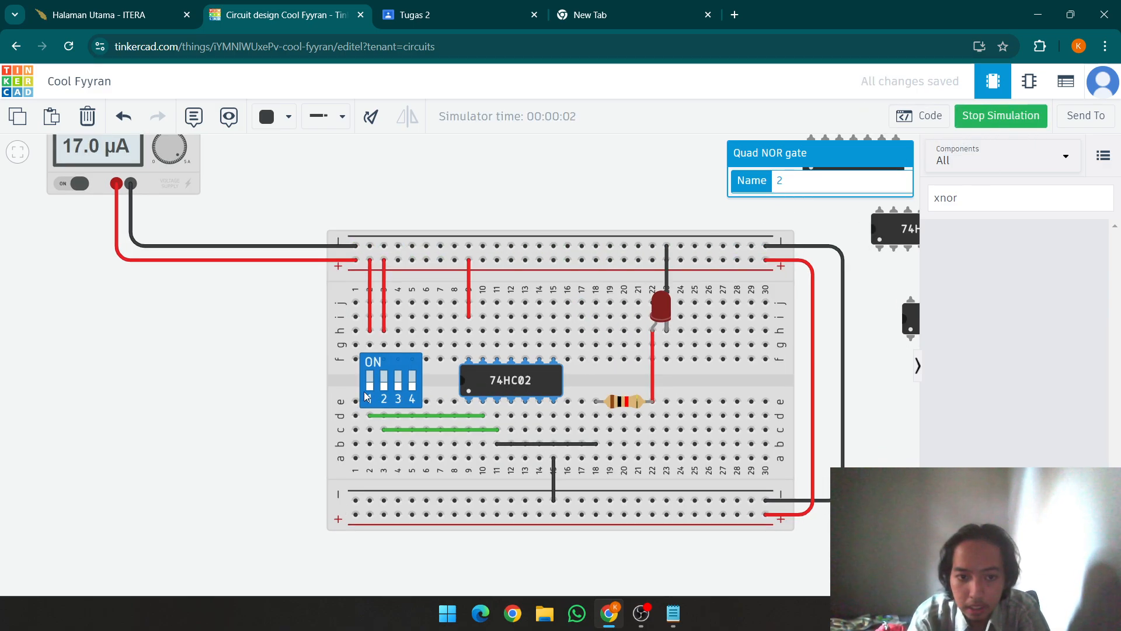
{"action": "scroll", "coordinate": [571, 380], "scroll_direction": "down", "scroll_amount": 1}
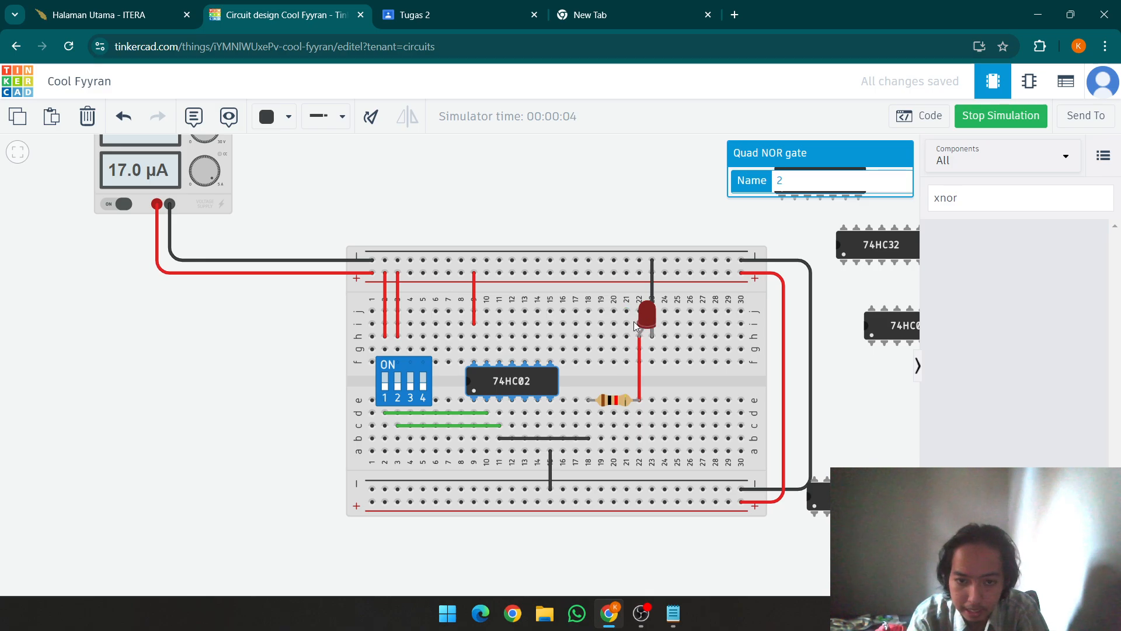
{"action": "left_click", "coordinate": [393, 385]}
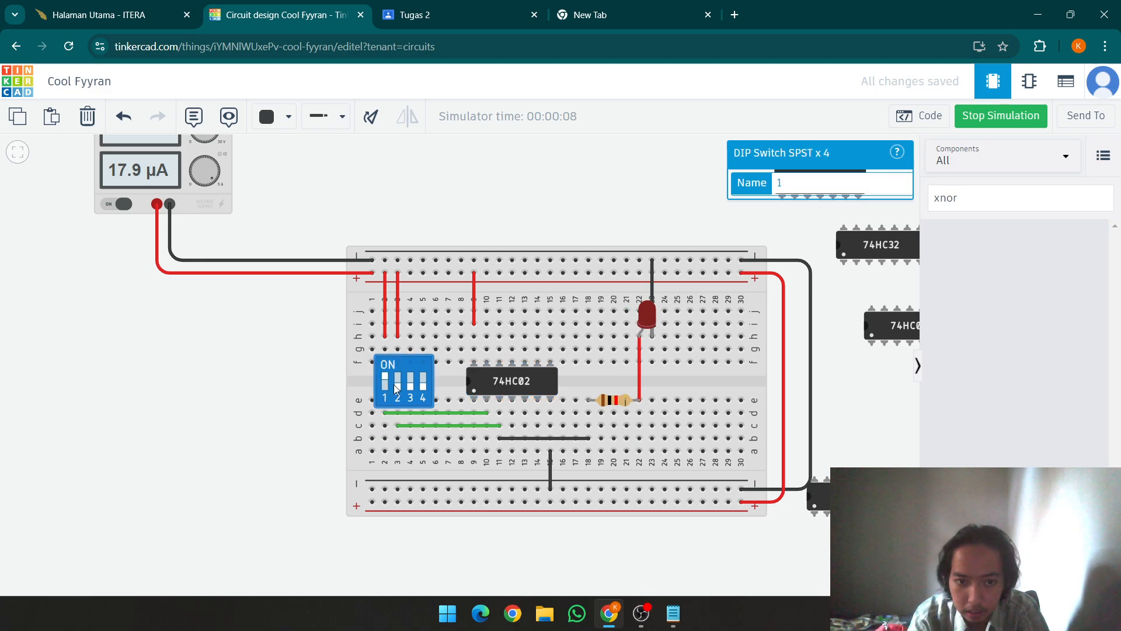
{"action": "left_click", "coordinate": [395, 385]}
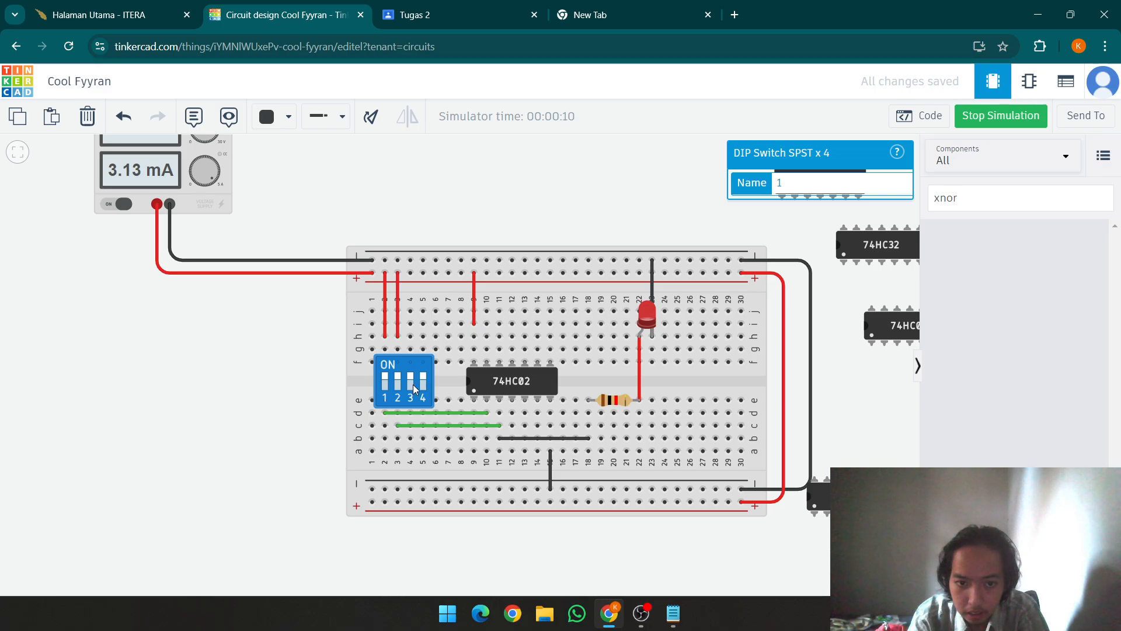
{"action": "left_click", "coordinate": [397, 383]}
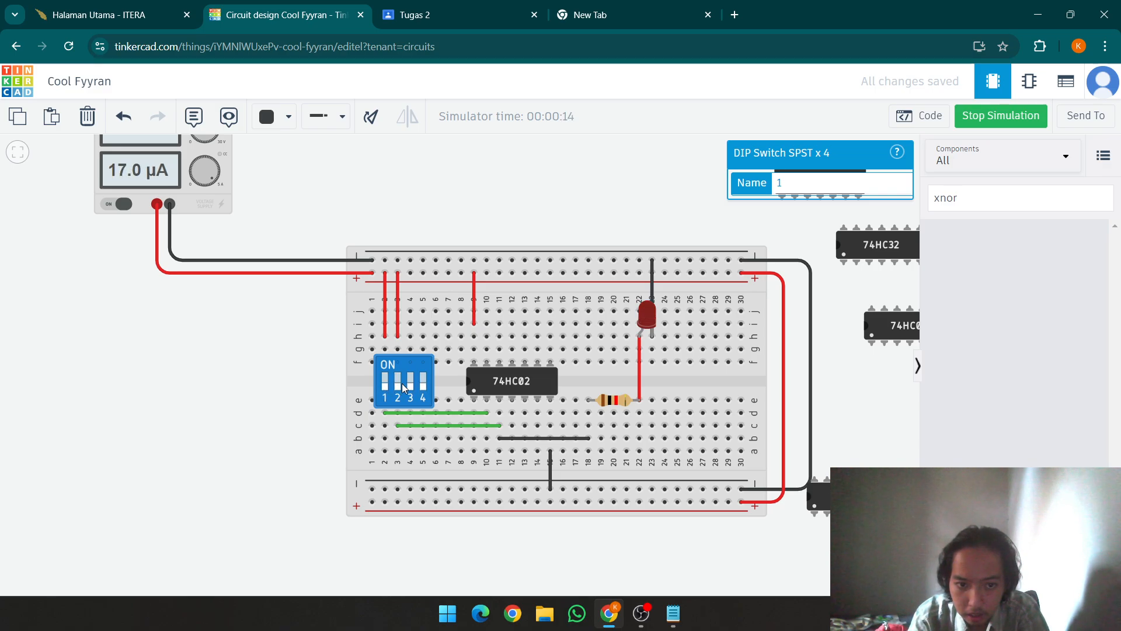
{"action": "left_click", "coordinate": [386, 384]}
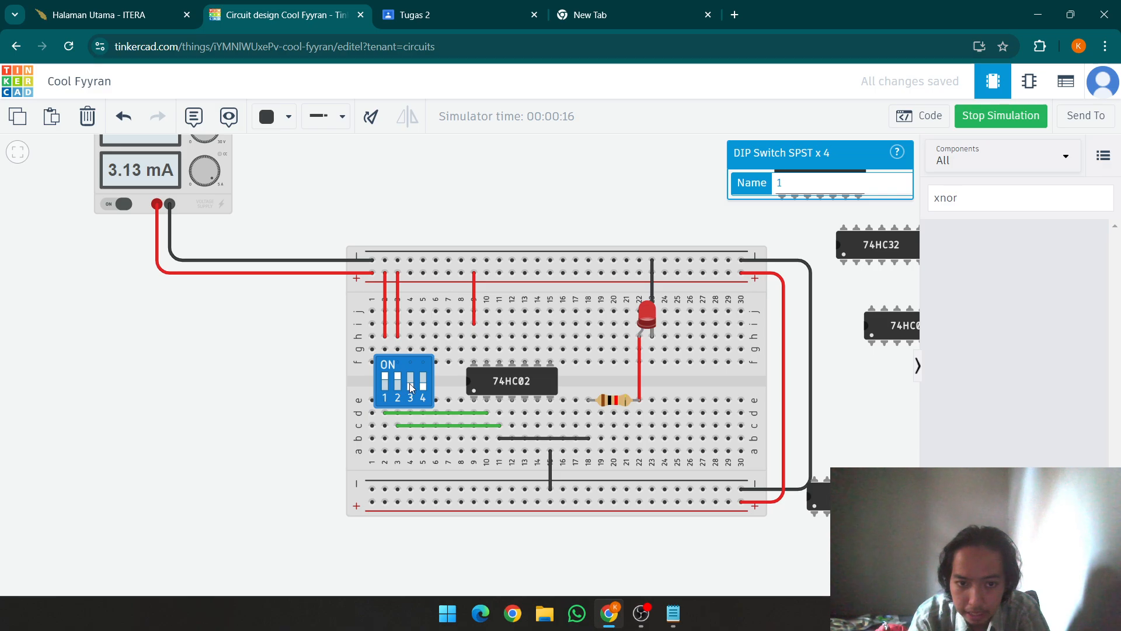
{"action": "left_click", "coordinate": [387, 383]}
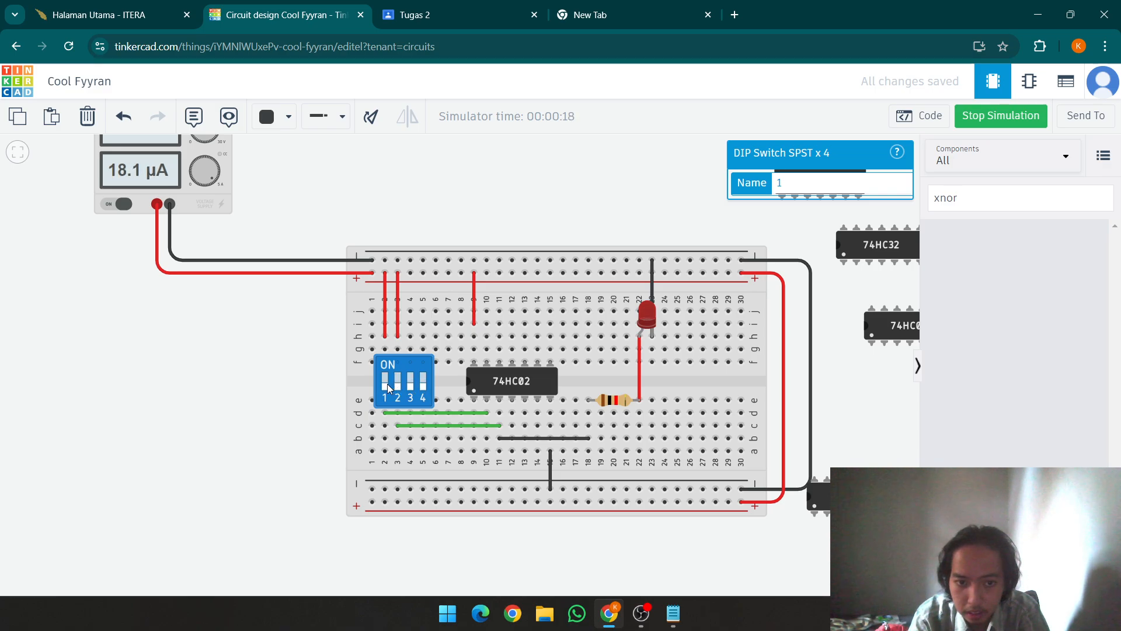
Step: Inspect the NOR chip and the LED in the running simulation, and toggle the four DIP switches again to recheck the output
{"action": "left_click_drag", "start_coordinate": [314, 361], "coordinate": [248, 372]}
{"action": "left_click", "coordinate": [450, 396]}
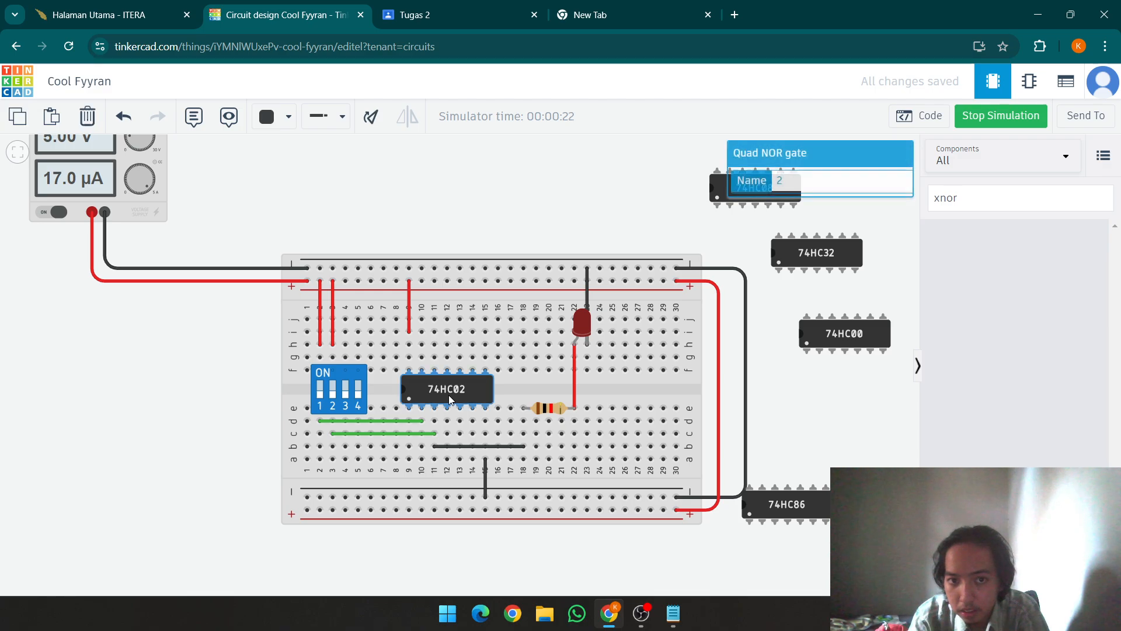
{"action": "left_click", "coordinate": [264, 383]}
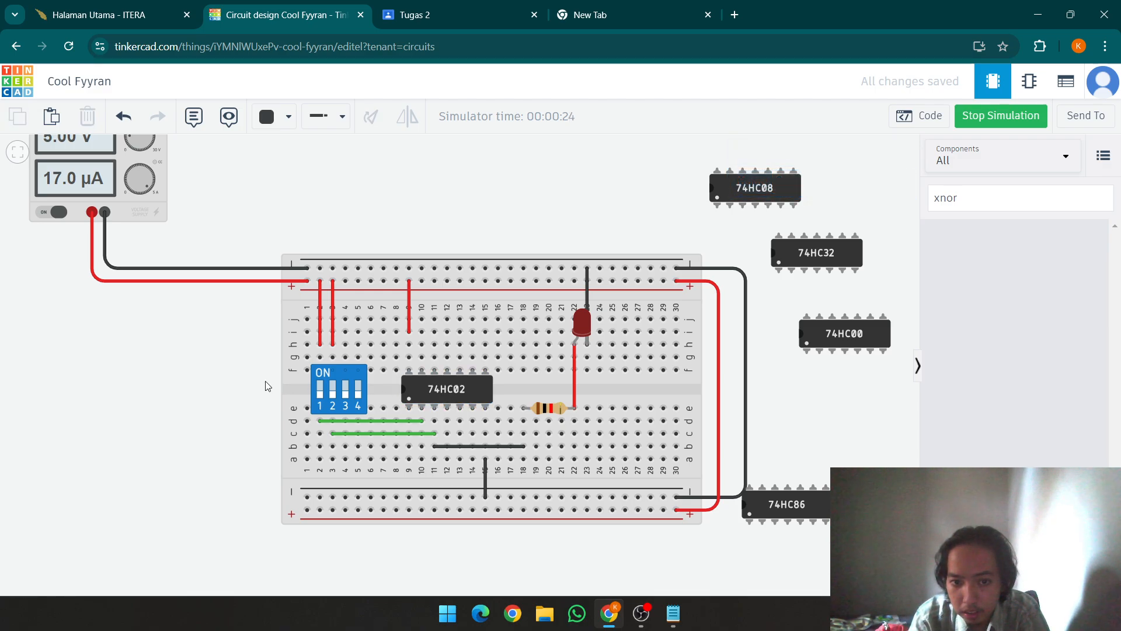
{"action": "left_click", "coordinate": [578, 331]}
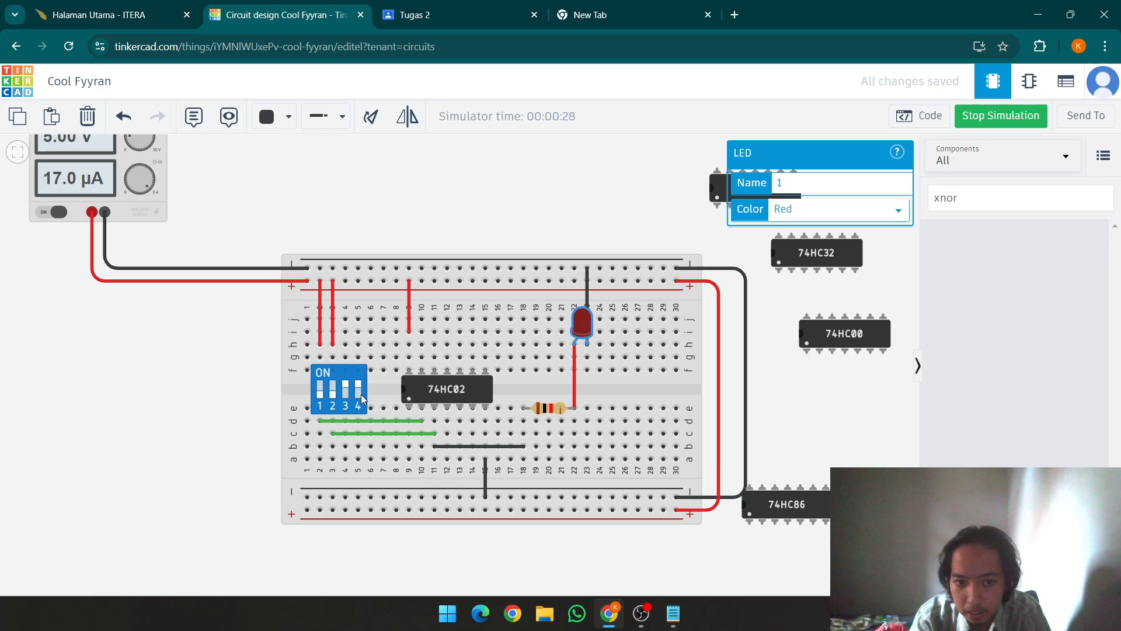
{"action": "left_click", "coordinate": [320, 392]}
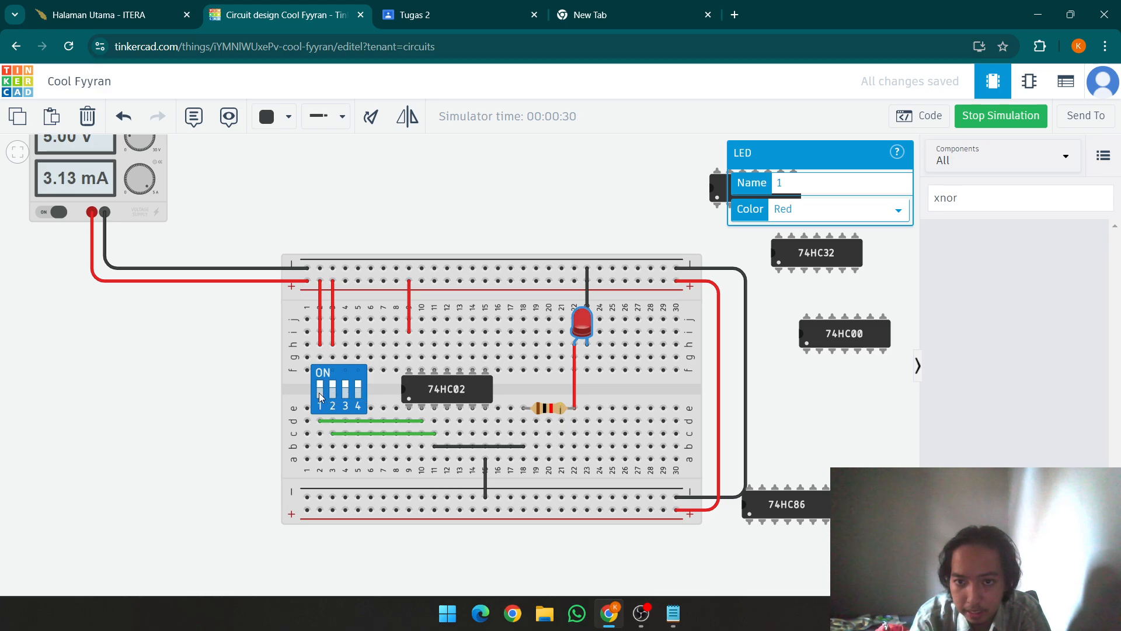
{"action": "left_click", "coordinate": [353, 393]}
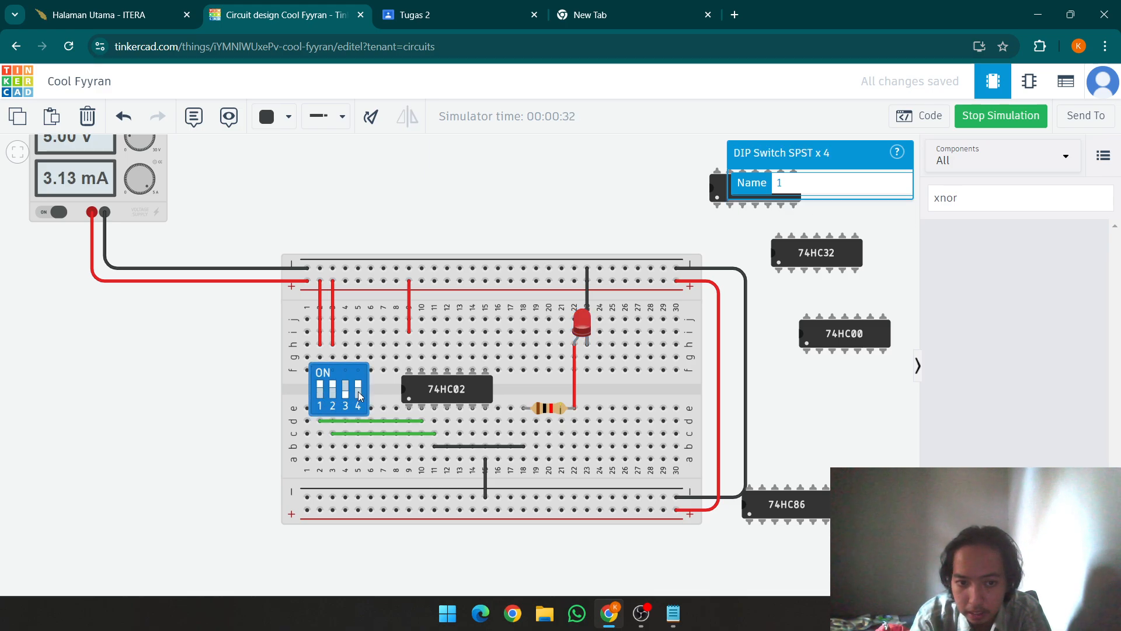
{"action": "left_click", "coordinate": [334, 391]}
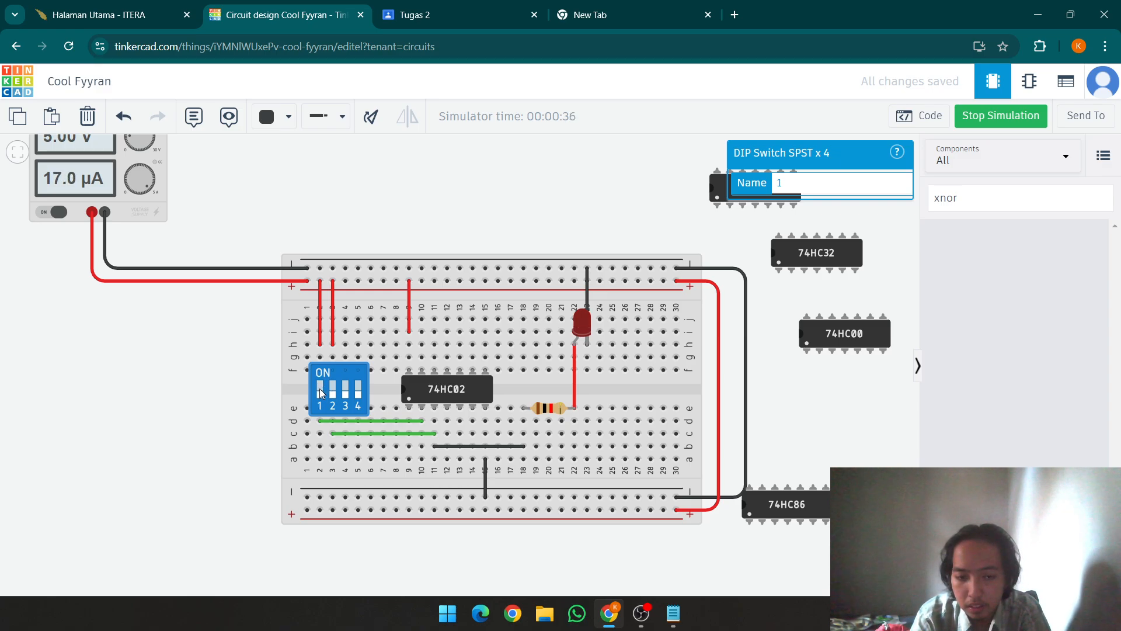
{"action": "left_click", "coordinate": [419, 389]}
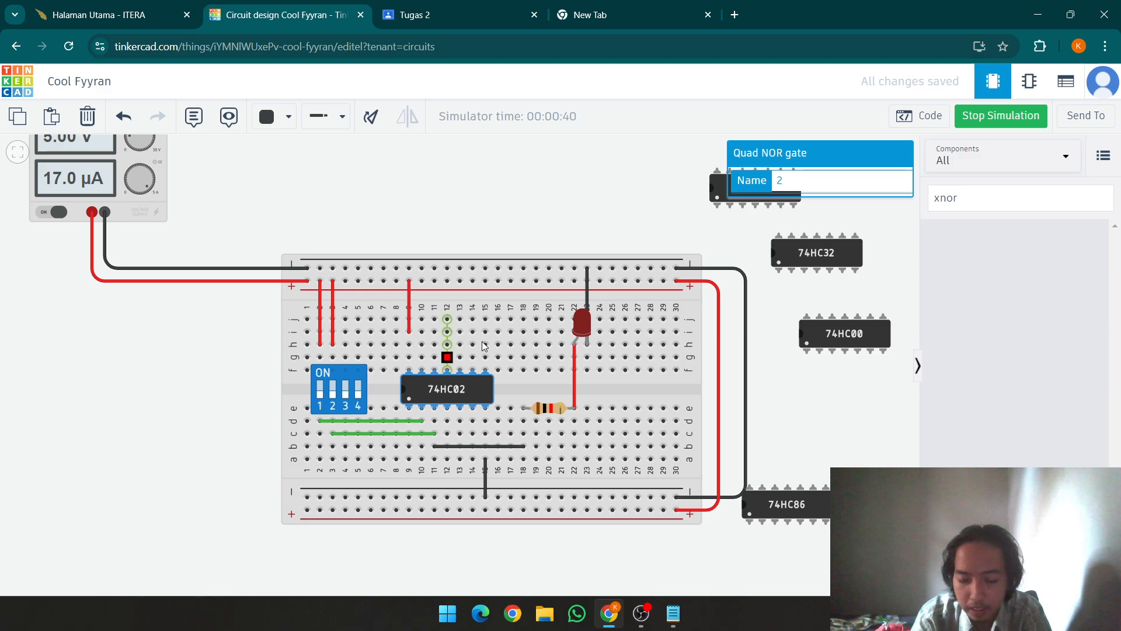
Step: Compare the NOR description in the Notepad notes with the Tugas 2 truth table, and return to the Tinkercad circuit
{"action": "left_click", "coordinate": [674, 613]}
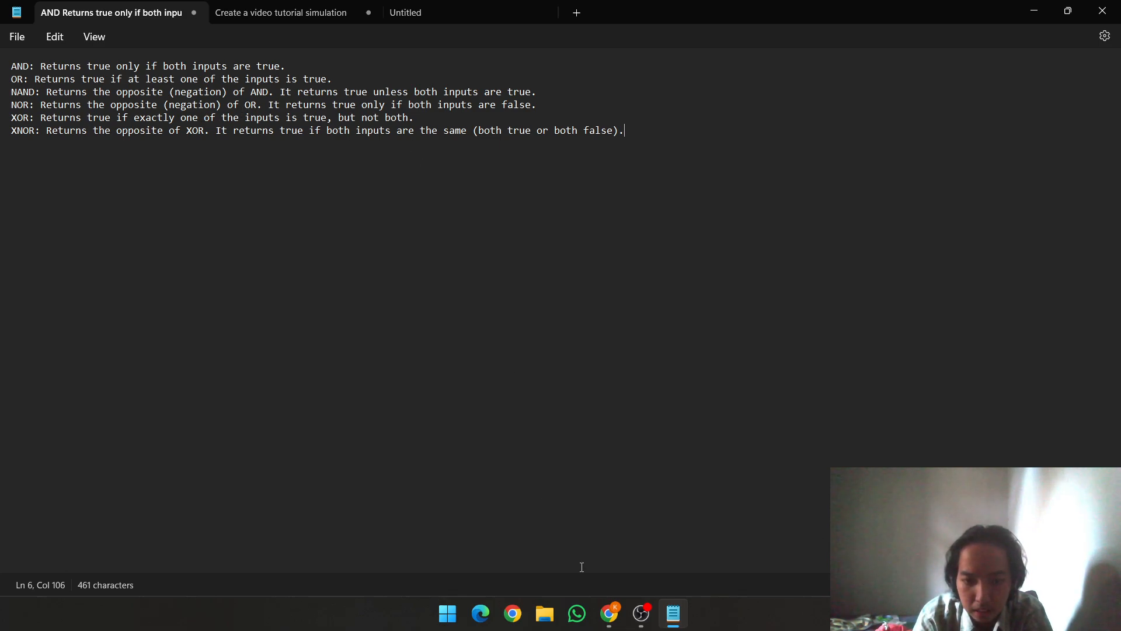
{"action": "left_click", "coordinate": [609, 613]}
{"action": "left_click", "coordinate": [414, 14]}
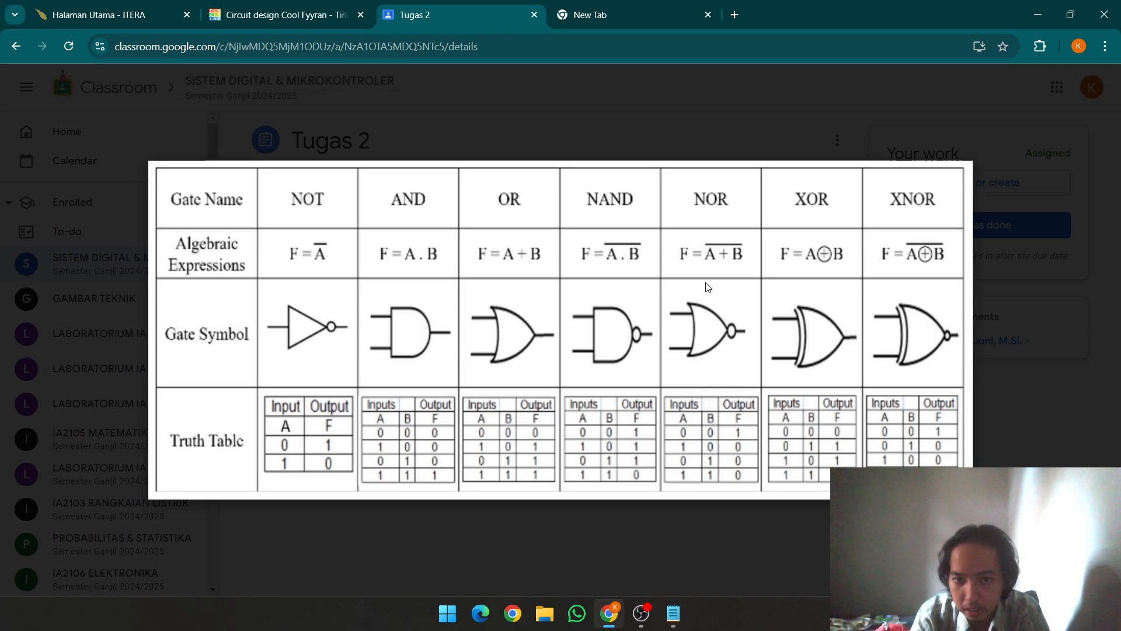
{"action": "left_click", "coordinate": [198, 8]}
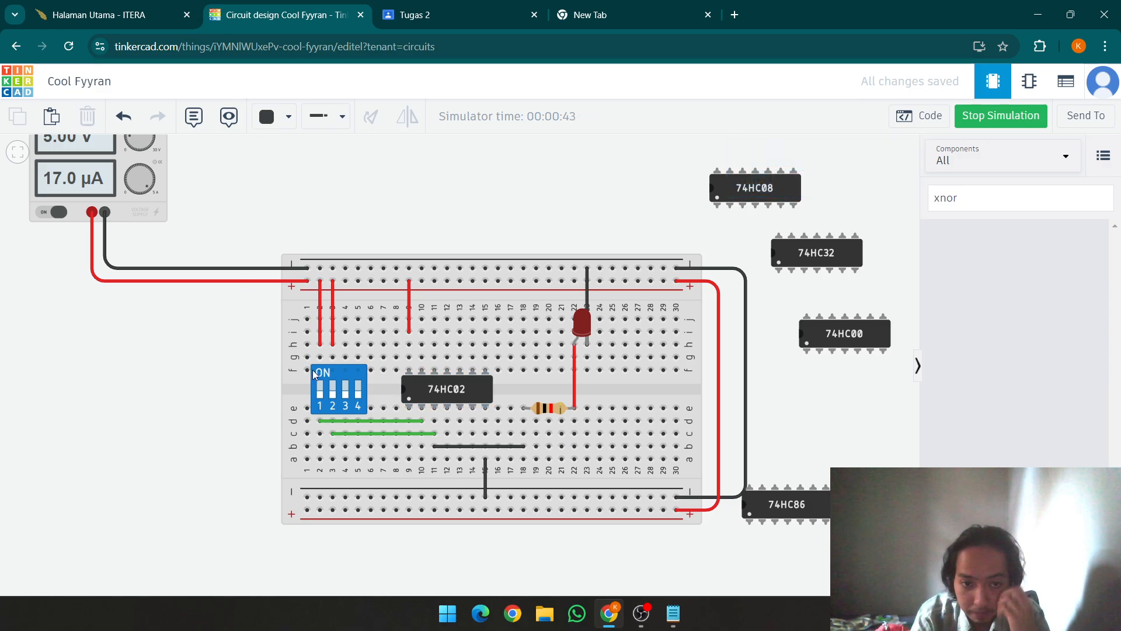
Step: Toggle DIP switches 1 and 2 in the running simulation to compare the NOR output with its truth table
{"action": "left_click", "coordinate": [320, 393]}
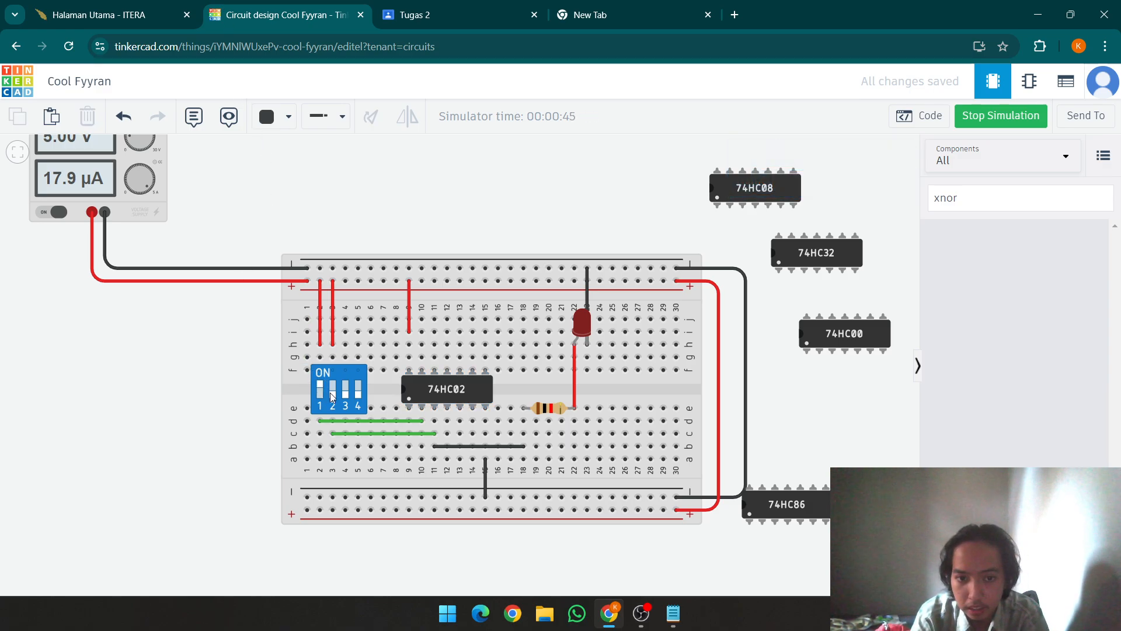
{"action": "left_click", "coordinate": [331, 393]}
{"action": "left_click", "coordinate": [331, 392]}
{"action": "left_click", "coordinate": [318, 392]}
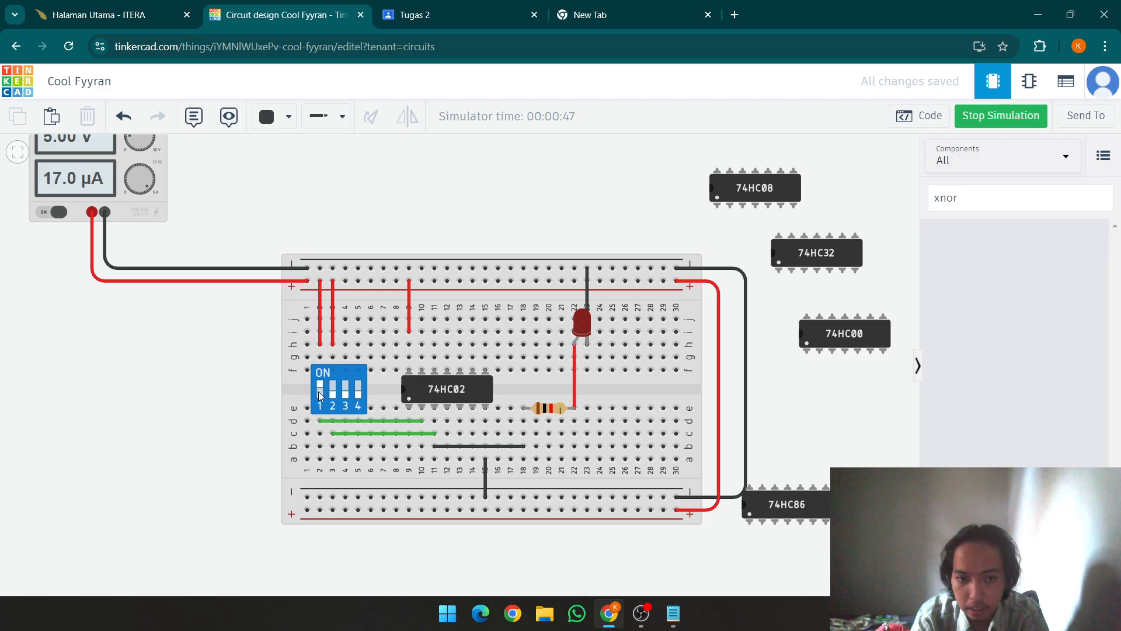
Step: Toggle DIP switches 1 to 4 individually in the running NOR simulation and check the LED, leaving all four off
{"action": "left_click", "coordinate": [318, 391]}
{"action": "left_click", "coordinate": [333, 391]}
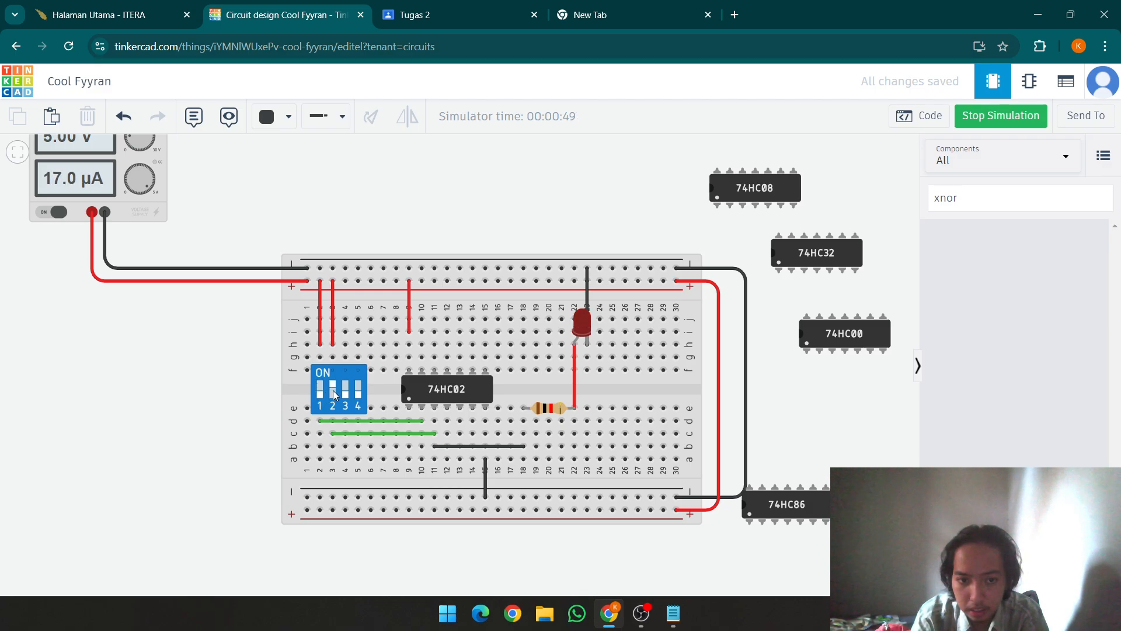
{"action": "left_click", "coordinate": [334, 391]}
{"action": "left_click", "coordinate": [344, 394]}
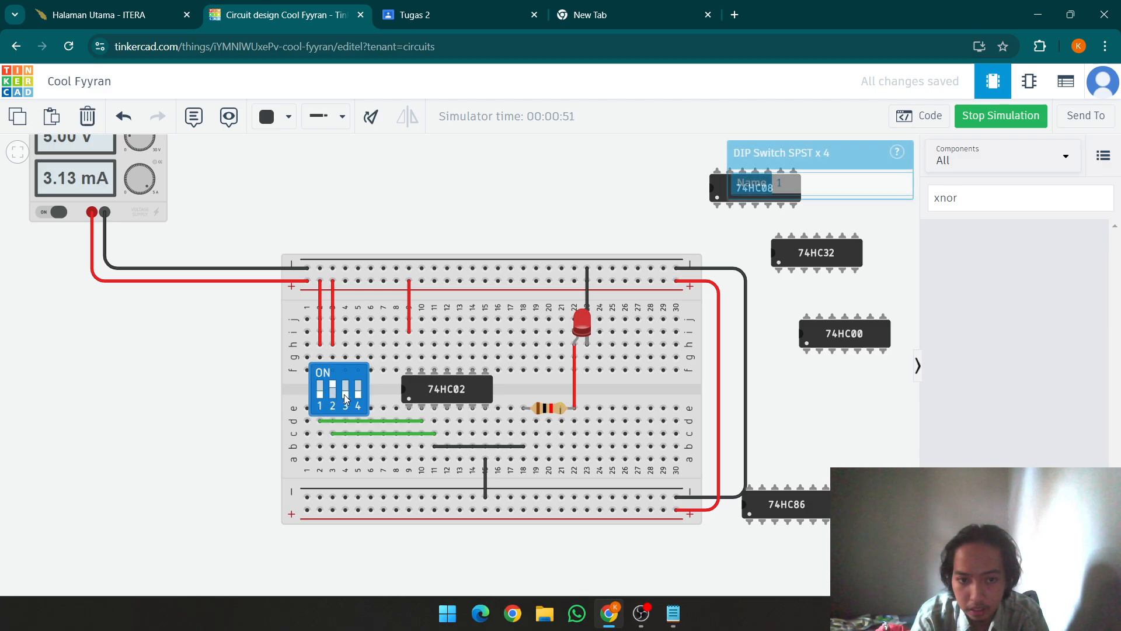
{"action": "left_click", "coordinate": [334, 394]}
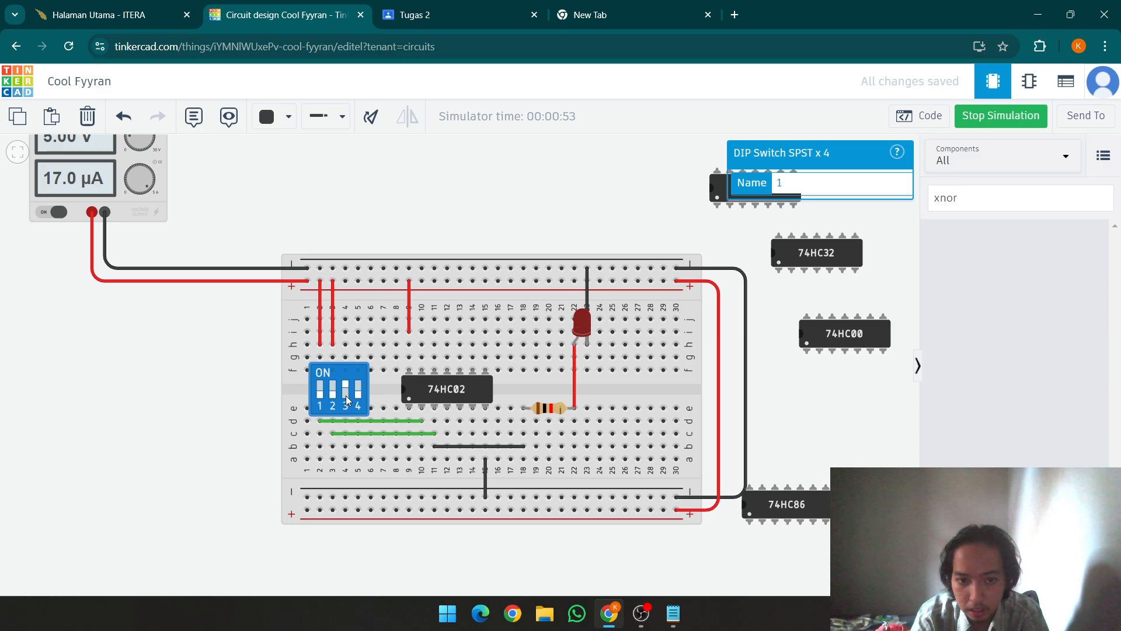
{"action": "left_click", "coordinate": [358, 396]}
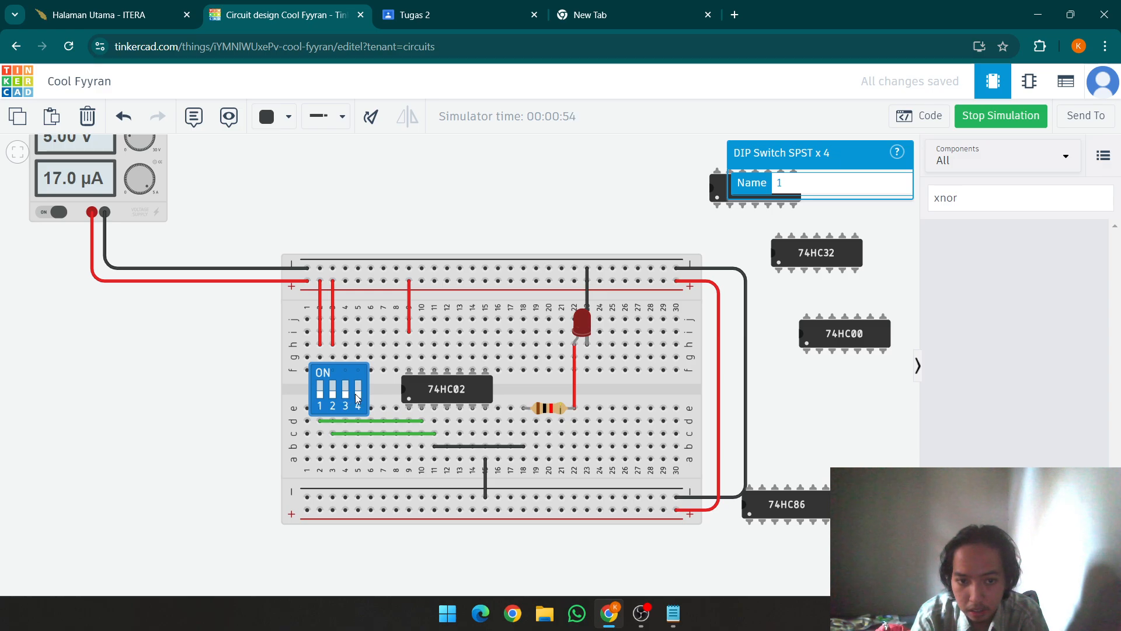
Step: Stop the simulation and replace the 74HC02 NOR chip on the breadboard with the 74HC86 XOR chip in the same position
{"action": "left_click", "coordinate": [439, 390]}
{"action": "left_click", "coordinate": [789, 505]}
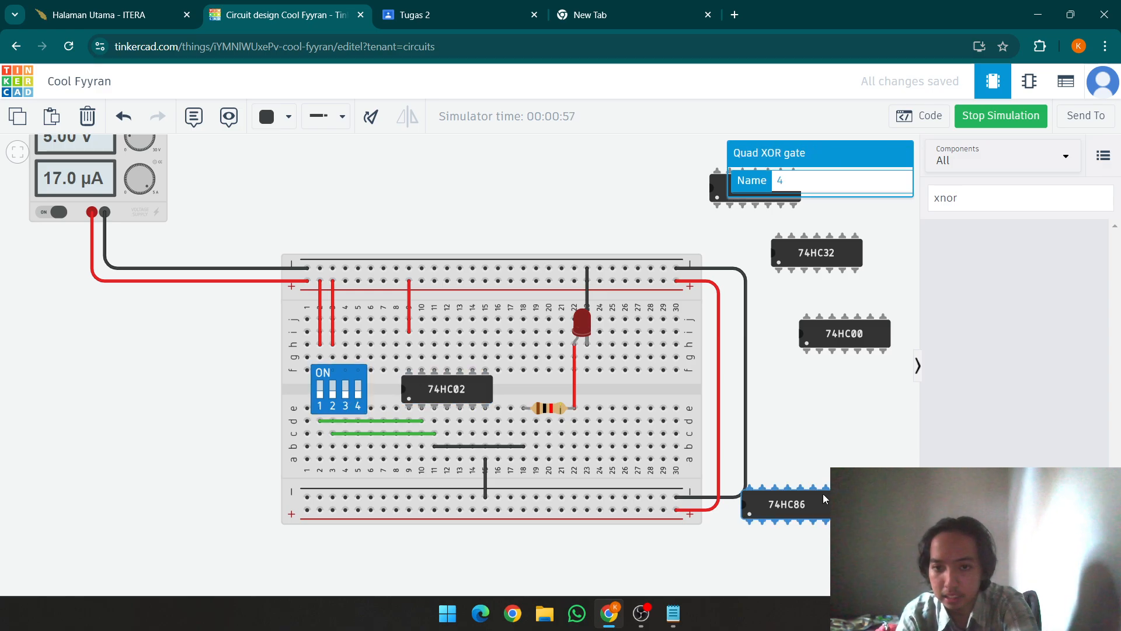
{"action": "left_click", "coordinate": [445, 388]}
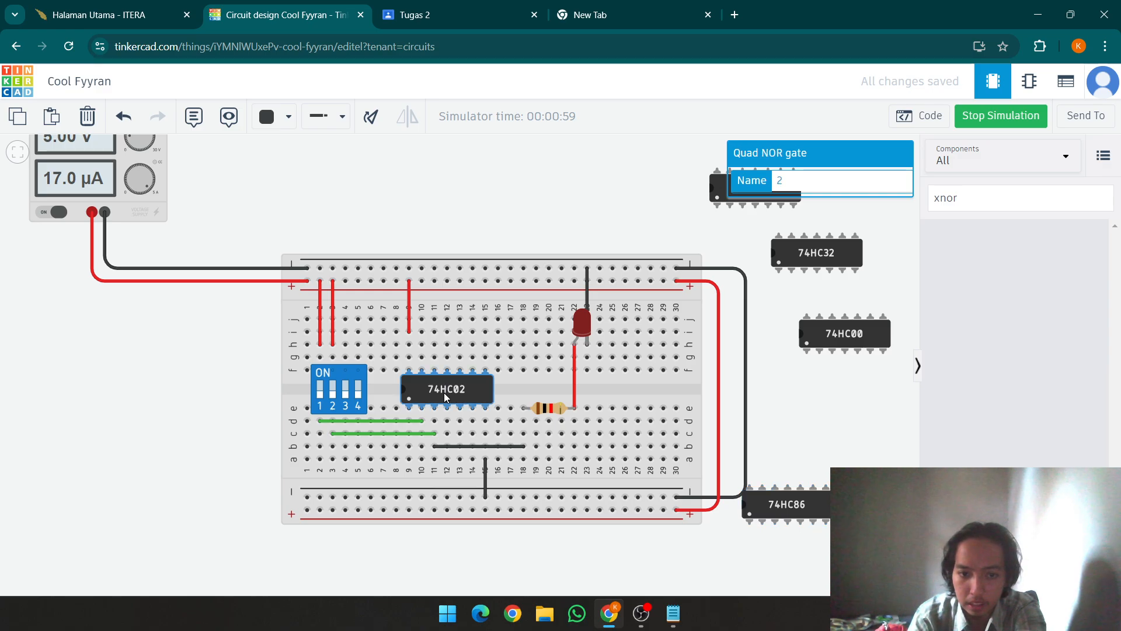
{"action": "left_click", "coordinate": [958, 115]}
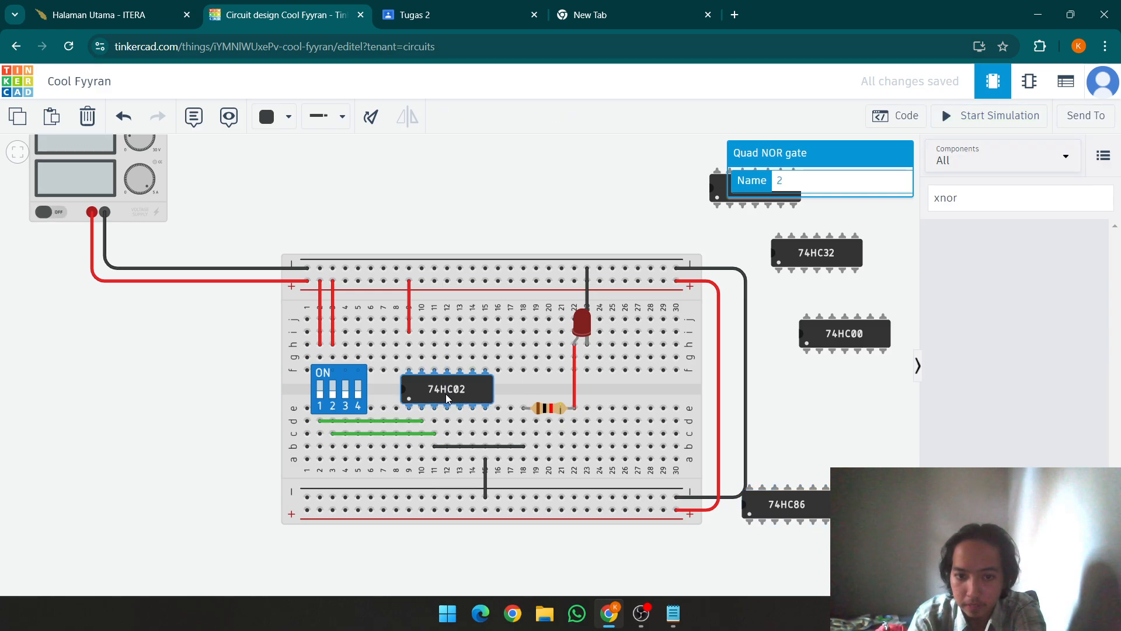
{"action": "left_click_drag", "start_coordinate": [449, 397], "coordinate": [831, 435]}
{"action": "left_click_drag", "start_coordinate": [793, 507], "coordinate": [454, 391]}
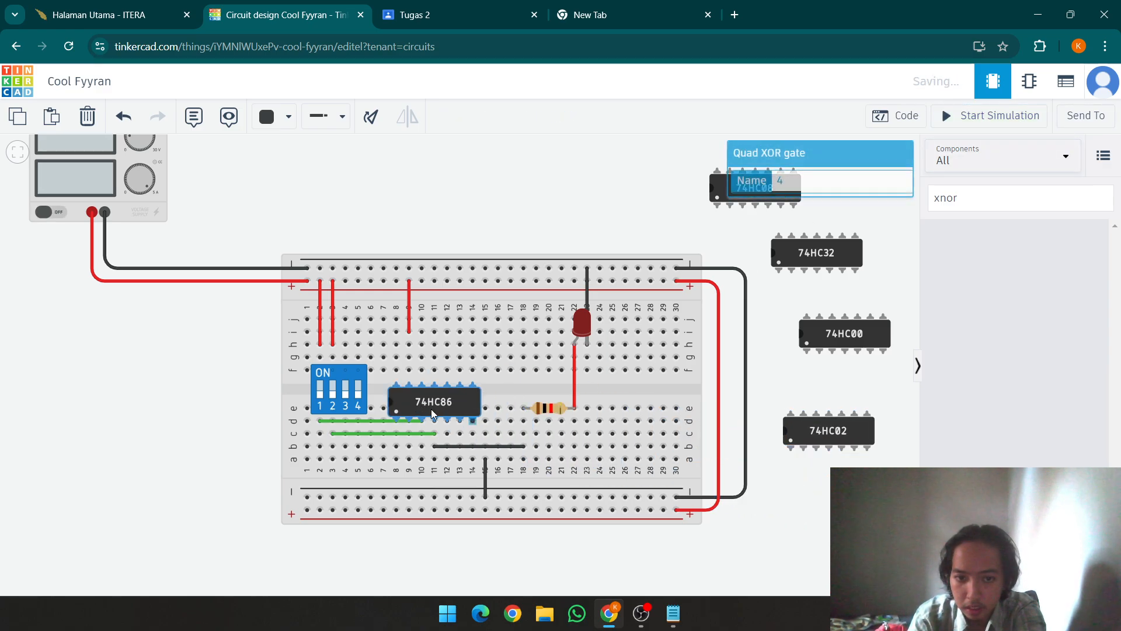
Step: Simulate the 74HC86 XOR circuit and toggle DIP switches 1, 2 and 3 to check the LED output
{"action": "left_click", "coordinate": [997, 116]}
{"action": "left_click", "coordinate": [319, 394]}
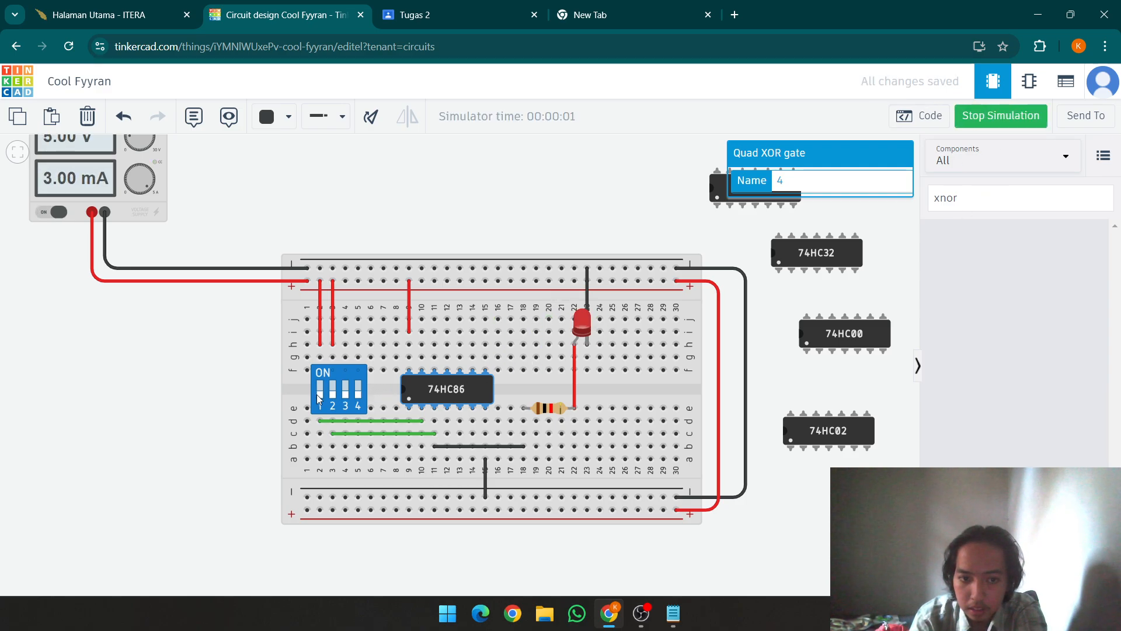
{"action": "left_click", "coordinate": [333, 395]}
{"action": "left_click", "coordinate": [346, 396]}
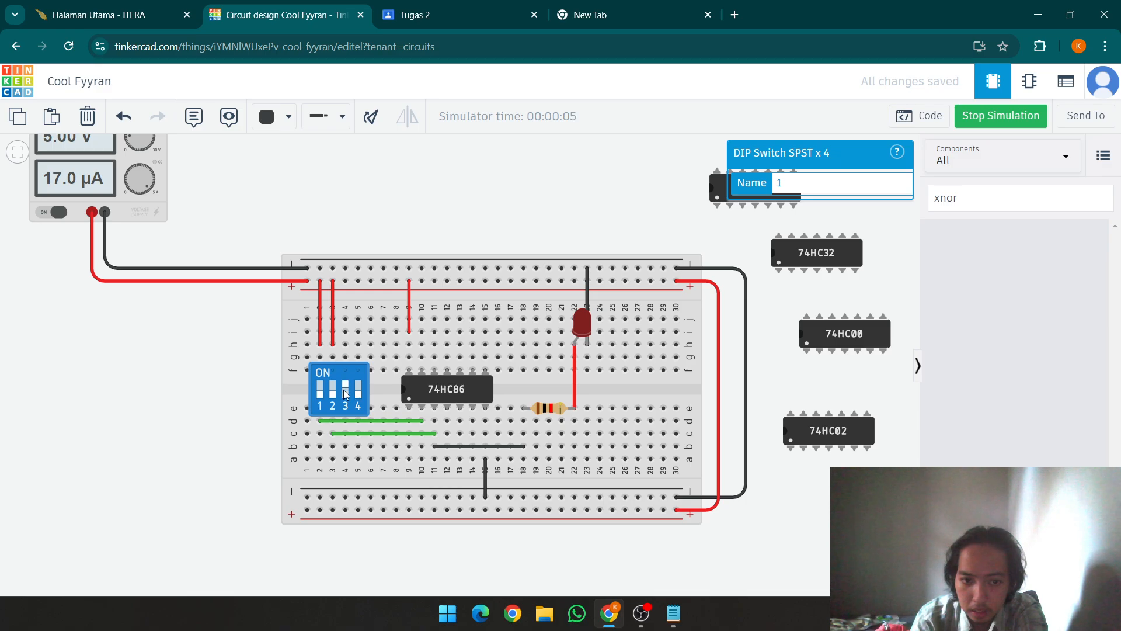
{"action": "left_click", "coordinate": [332, 390]}
{"action": "left_click", "coordinate": [333, 390]}
{"action": "left_click", "coordinate": [335, 390]}
{"action": "left_click", "coordinate": [334, 390]}
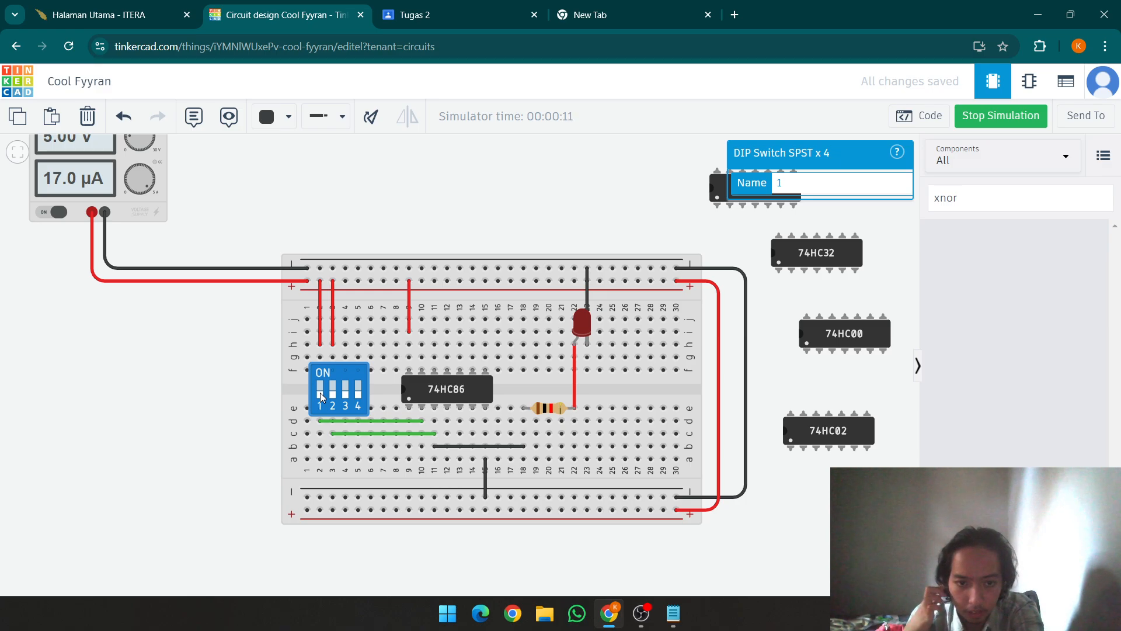
Step: Recheck the XOR output by toggling DIP switches 1 and 2 separately, and inspect the 74HC86 chip with only switch 2 on
{"action": "left_click", "coordinate": [320, 393]}
{"action": "left_click", "coordinate": [320, 393]}
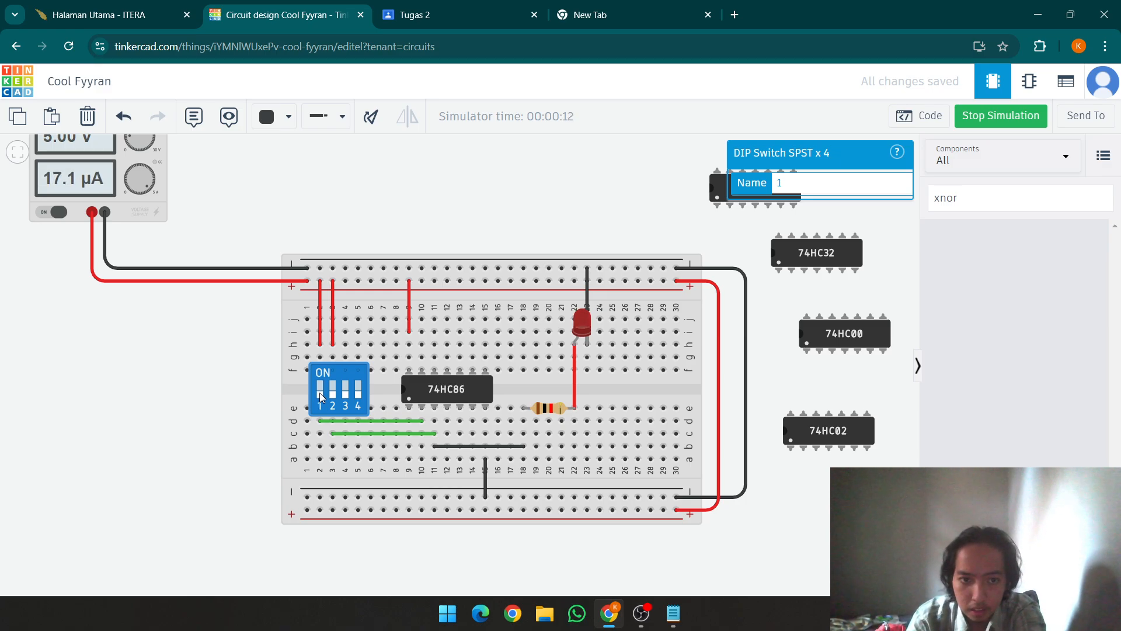
{"action": "left_click", "coordinate": [453, 380]}
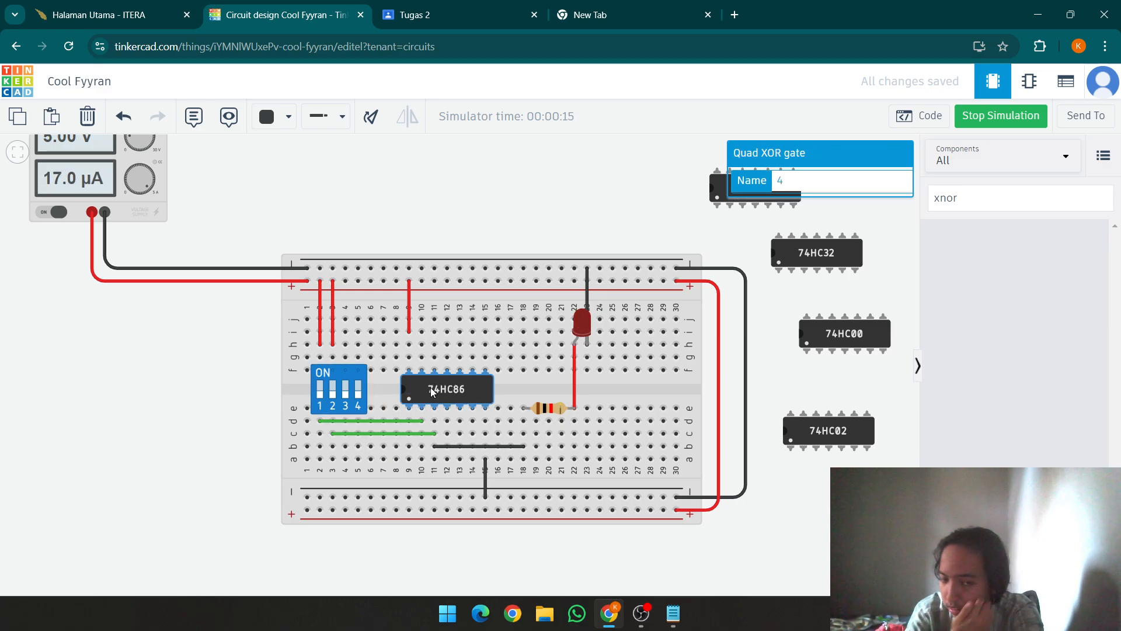
{"action": "left_click", "coordinate": [321, 391]}
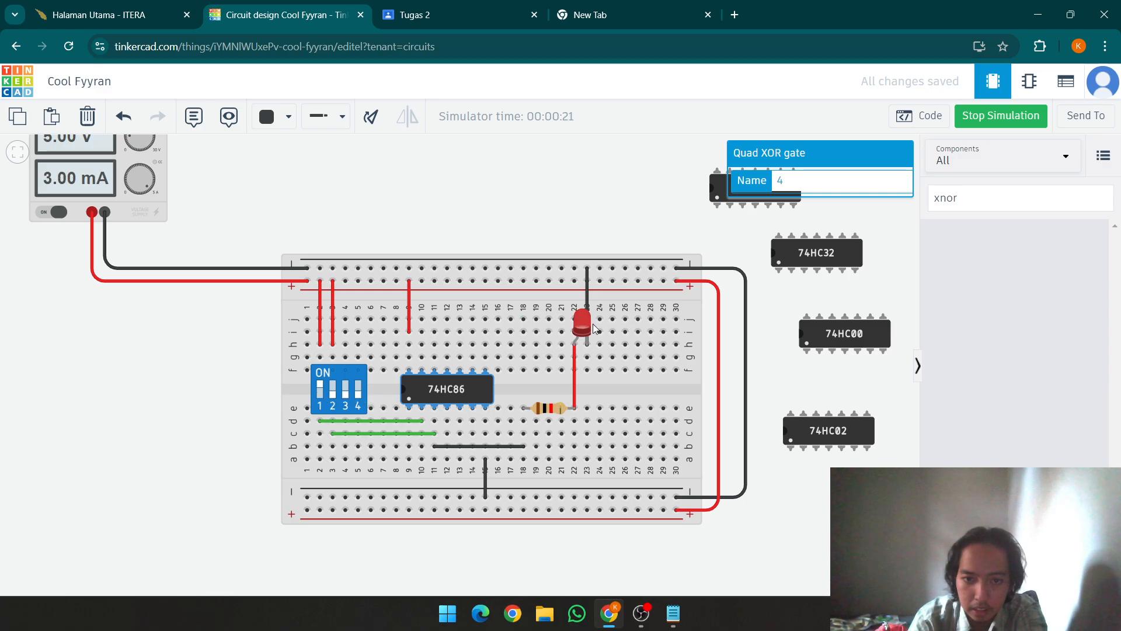
{"action": "left_click", "coordinate": [333, 391]}
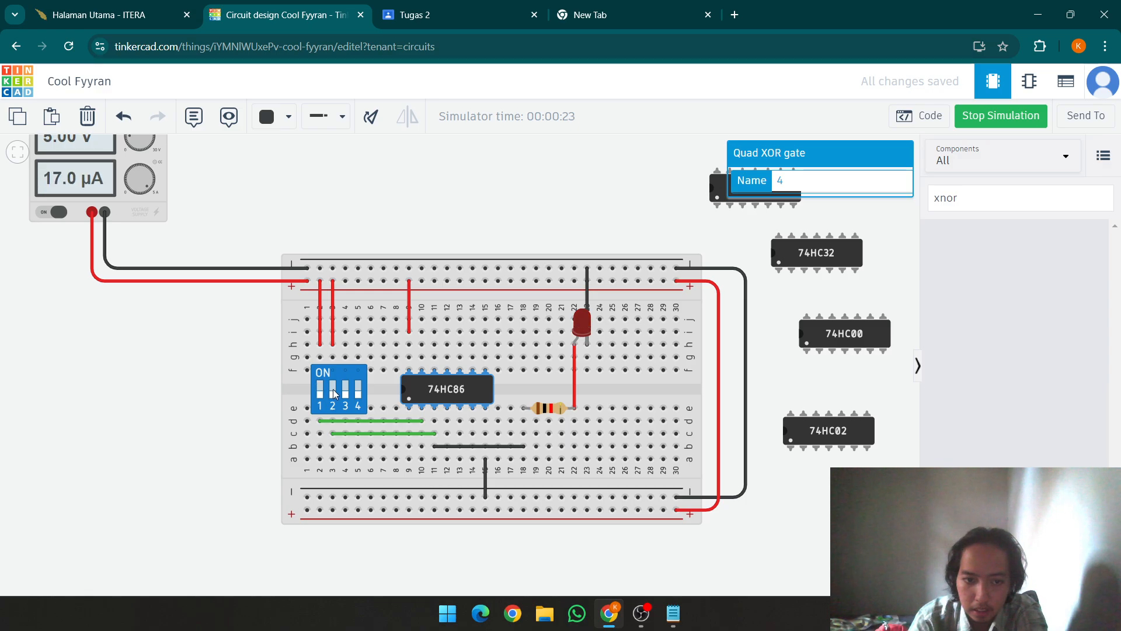
{"action": "left_click", "coordinate": [333, 389]}
{"action": "mouse_move", "coordinate": [447, 399]}
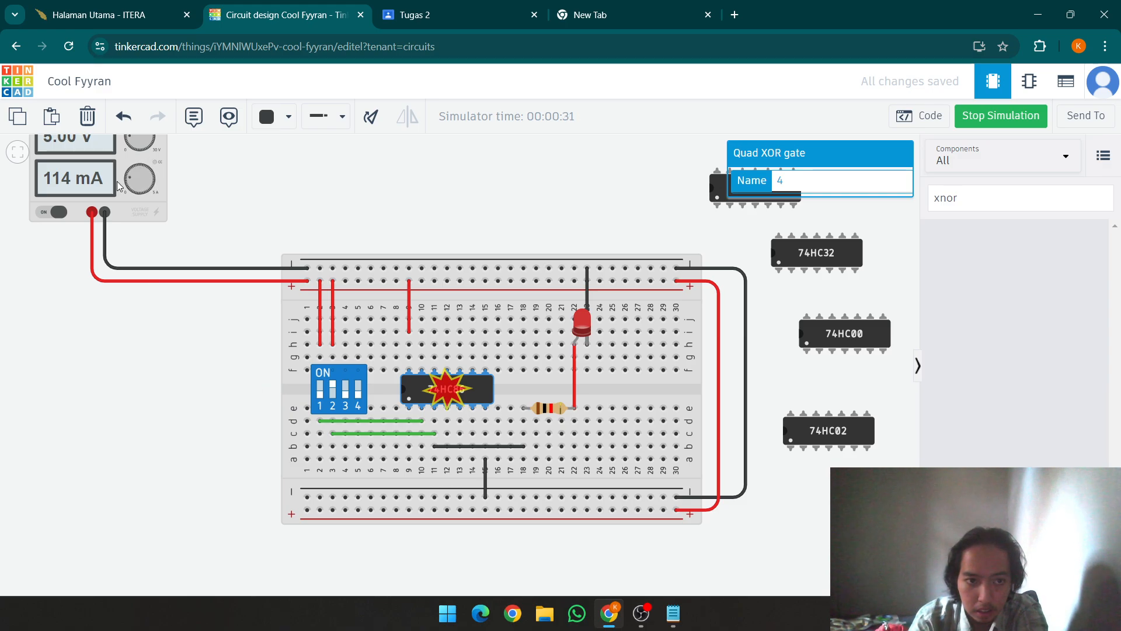
Step: Check the power supply's current reading, turn DIP switch 2 off, and switch DIP switch 1 on and back off
{"action": "left_click_drag", "start_coordinate": [206, 216], "coordinate": [182, 223]}
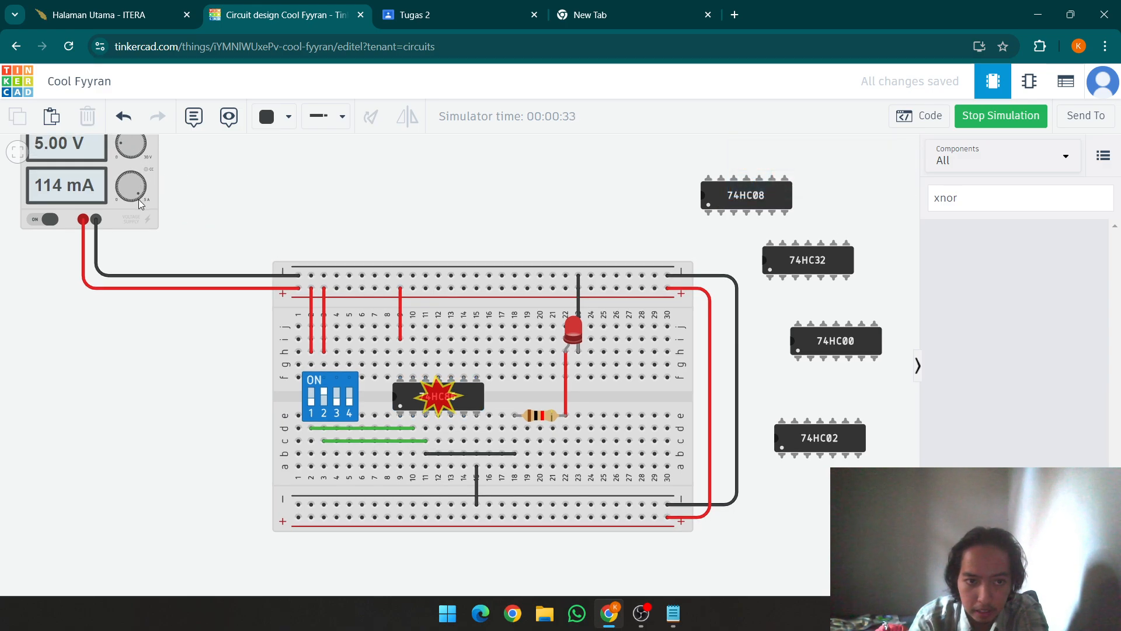
{"action": "left_click", "coordinate": [321, 391]}
{"action": "left_click", "coordinate": [312, 396]}
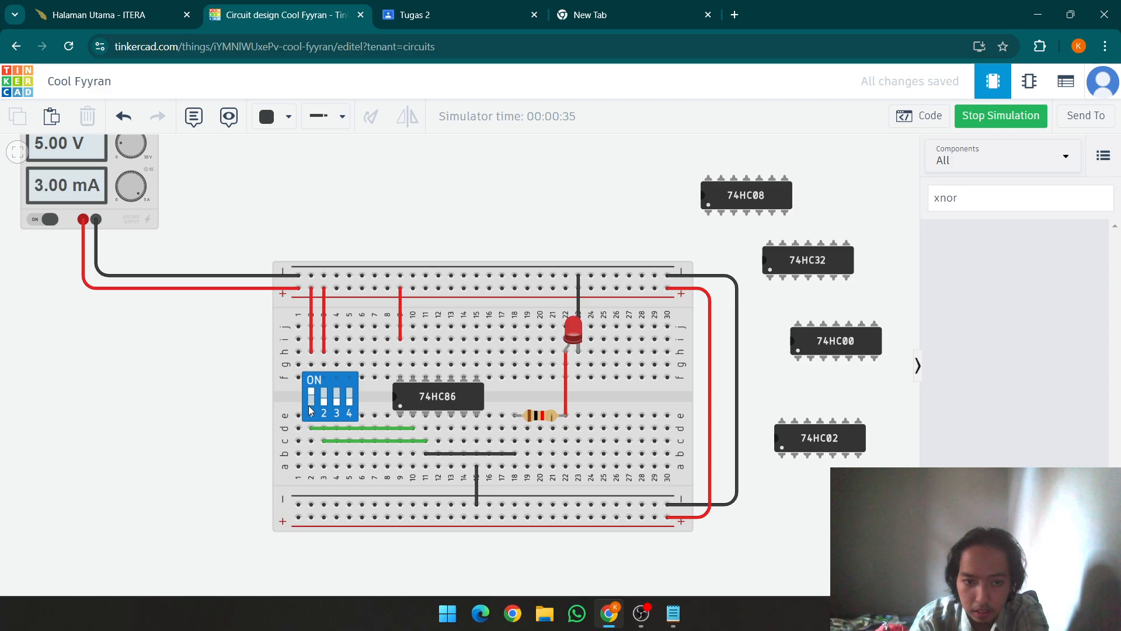
{"action": "left_click", "coordinate": [312, 396]}
Step: Select the 74HC86 chip, read the XOR description in the Notepad notes, and return to the Tinkercad circuit
{"action": "left_click", "coordinate": [433, 412]}
{"action": "left_click", "coordinate": [438, 406]}
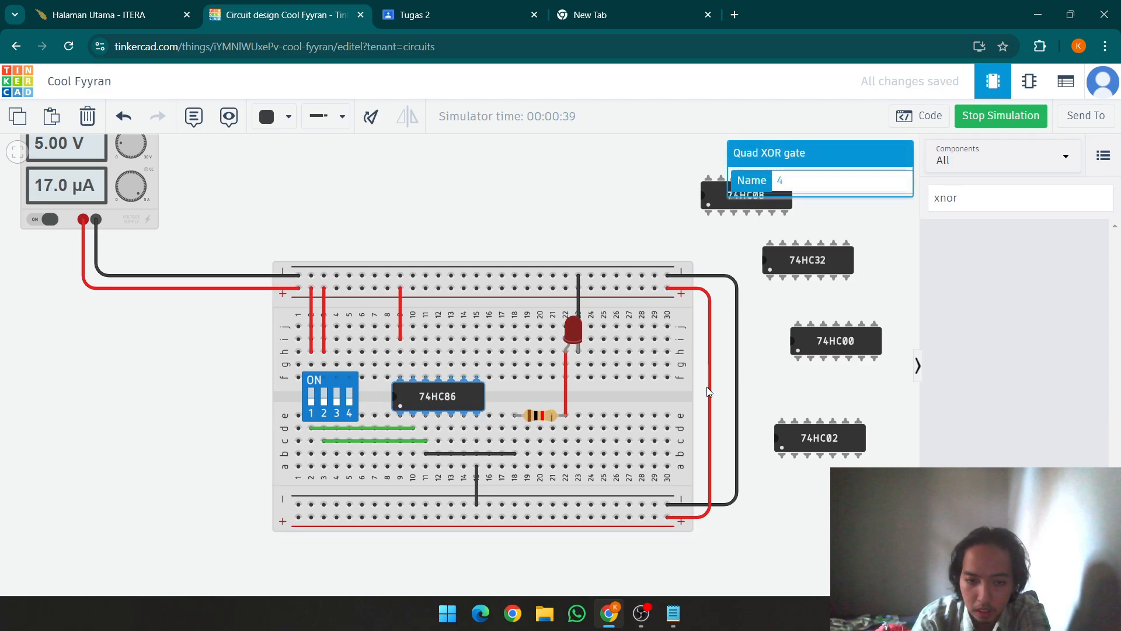
{"action": "left_click", "coordinate": [674, 613]}
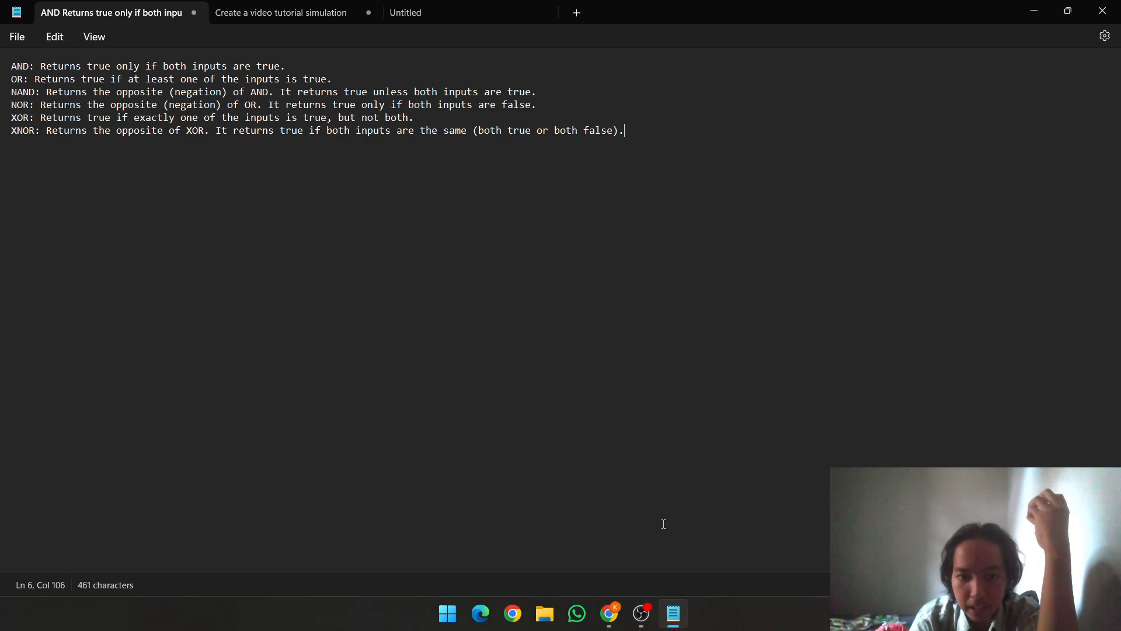
{"action": "left_click", "coordinate": [634, 624]}
{"action": "left_click", "coordinate": [630, 626]}
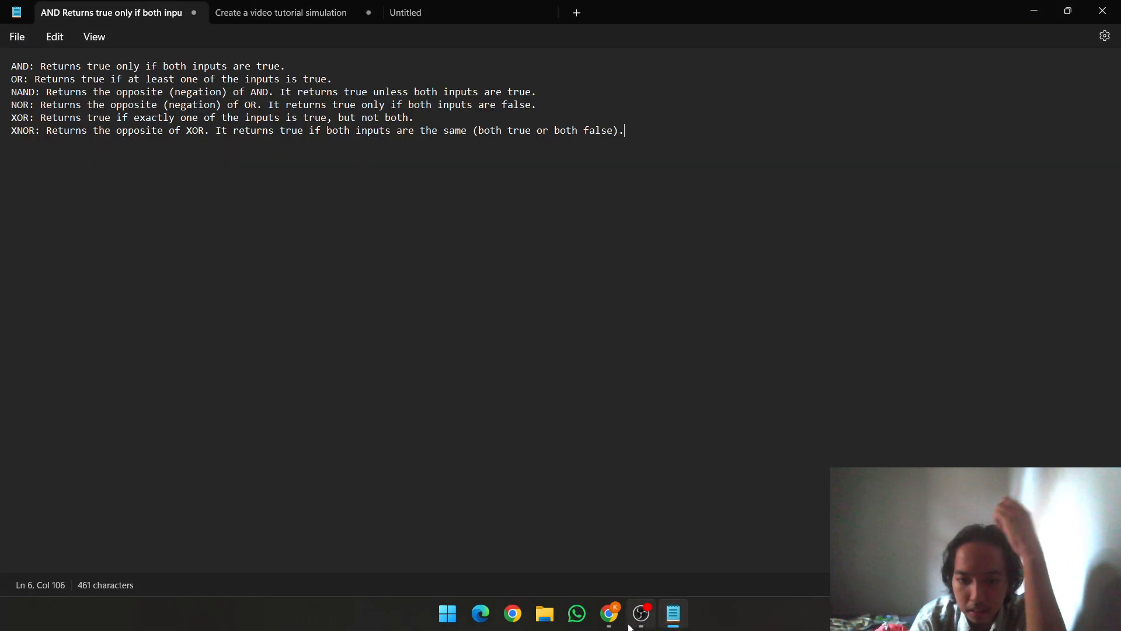
{"action": "left_click", "coordinate": [609, 613]}
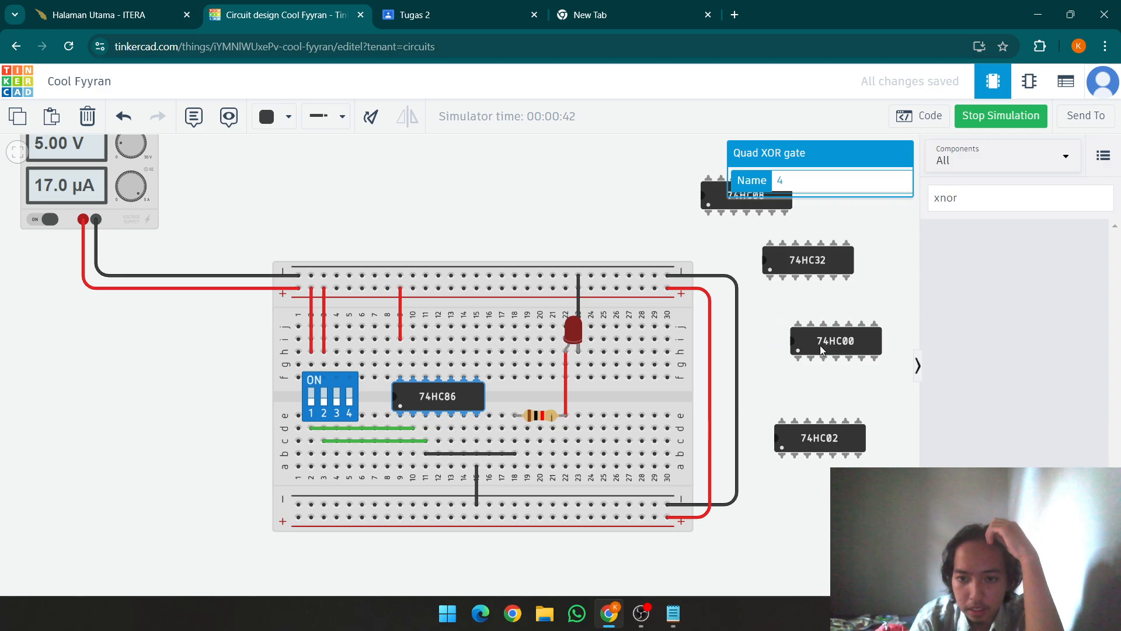
Step: Inspect the spare NAND and NOR chips, reread the Notepad gate notes, and check the XOR truth table in Tugas 2 before returning to Tinkercad
{"action": "left_click", "coordinate": [819, 345]}
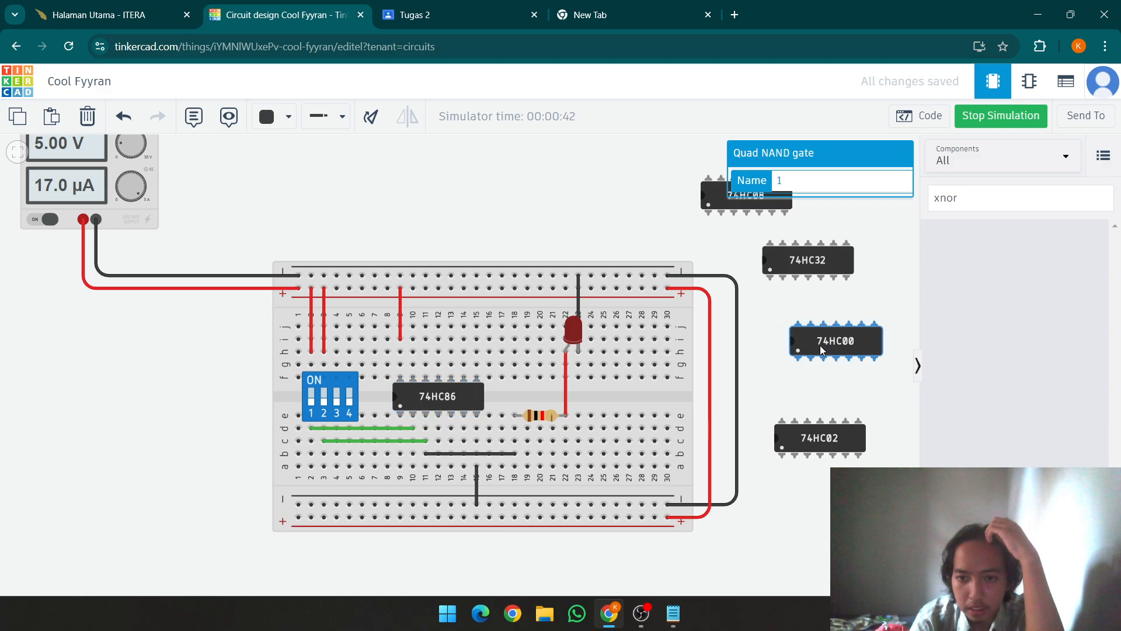
{"action": "left_click", "coordinate": [809, 441]}
{"action": "left_click", "coordinate": [673, 618]}
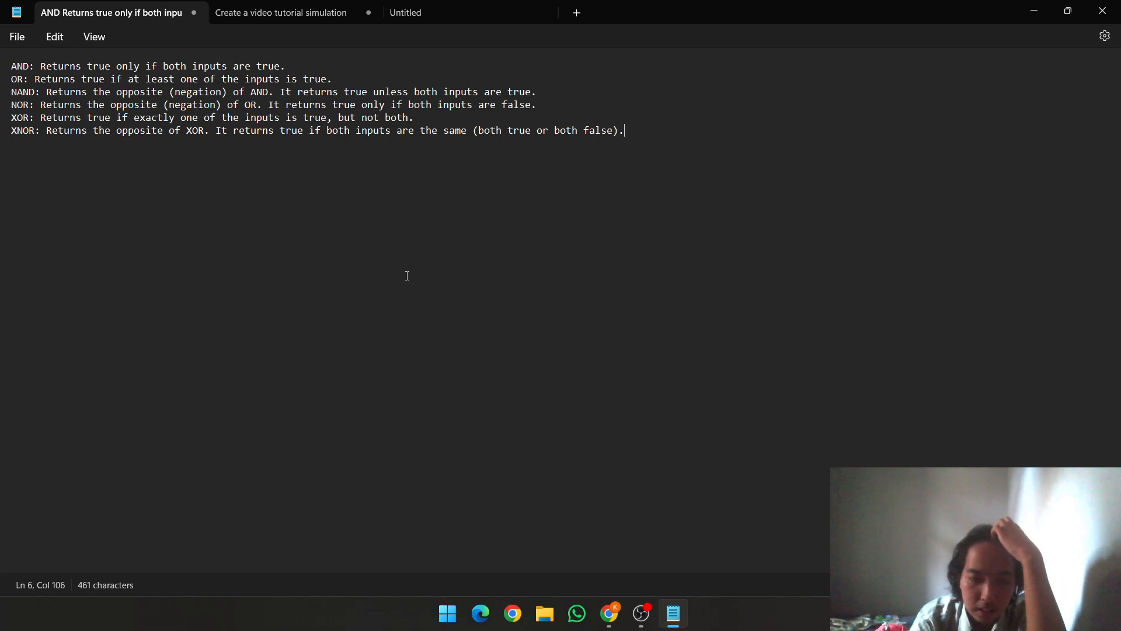
{"action": "left_click", "coordinate": [609, 613]}
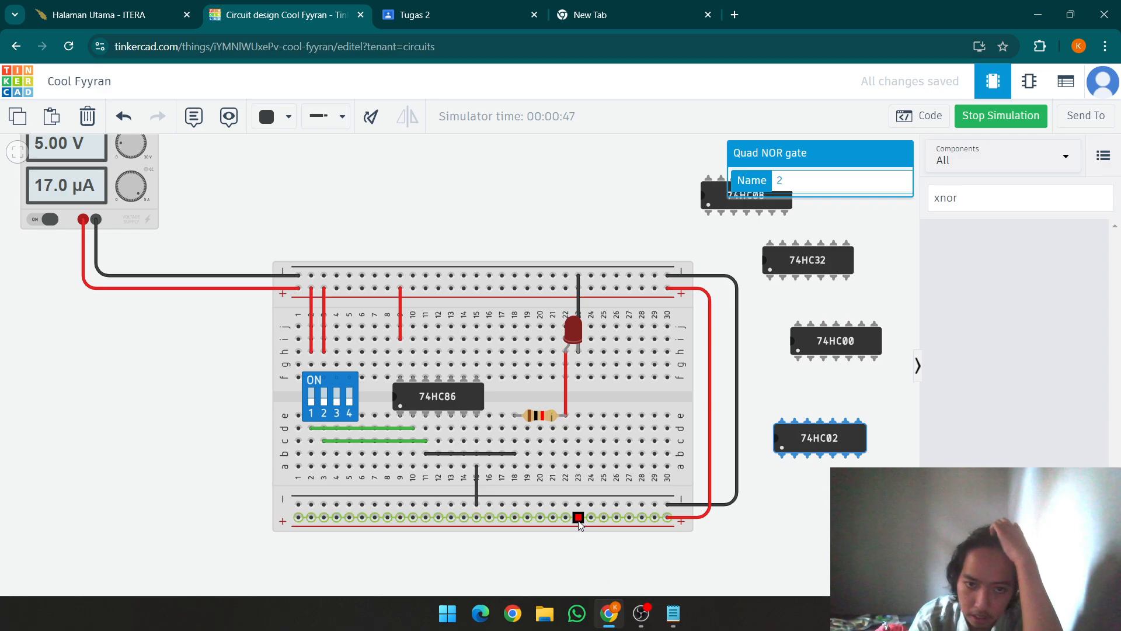
{"action": "left_click", "coordinate": [452, 409]}
{"action": "left_click", "coordinate": [412, 13]}
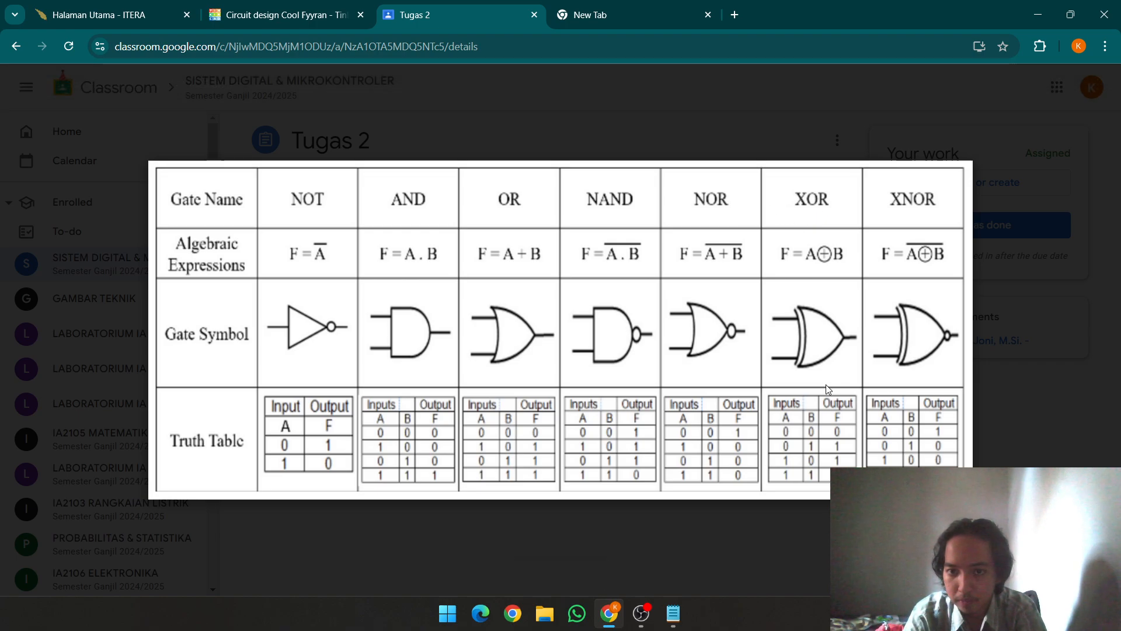
{"action": "left_click", "coordinate": [248, 6]}
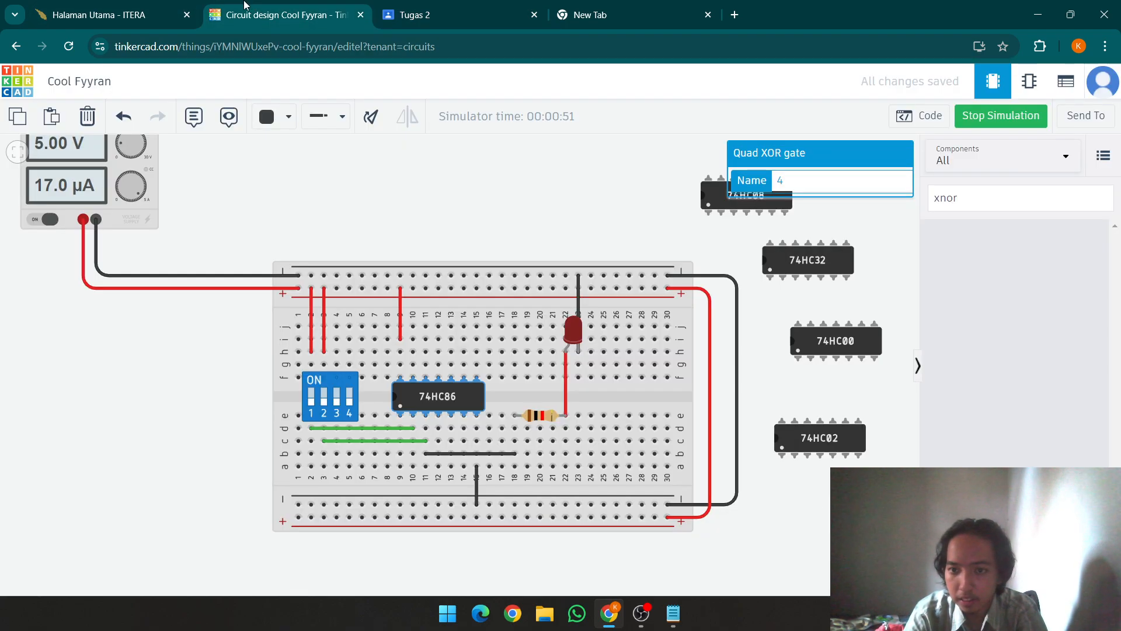
{"action": "scroll", "coordinate": [292, 152], "scroll_direction": "down", "scroll_amount": 2}
{"action": "left_click_drag", "start_coordinate": [299, 169], "coordinate": [336, 228]}
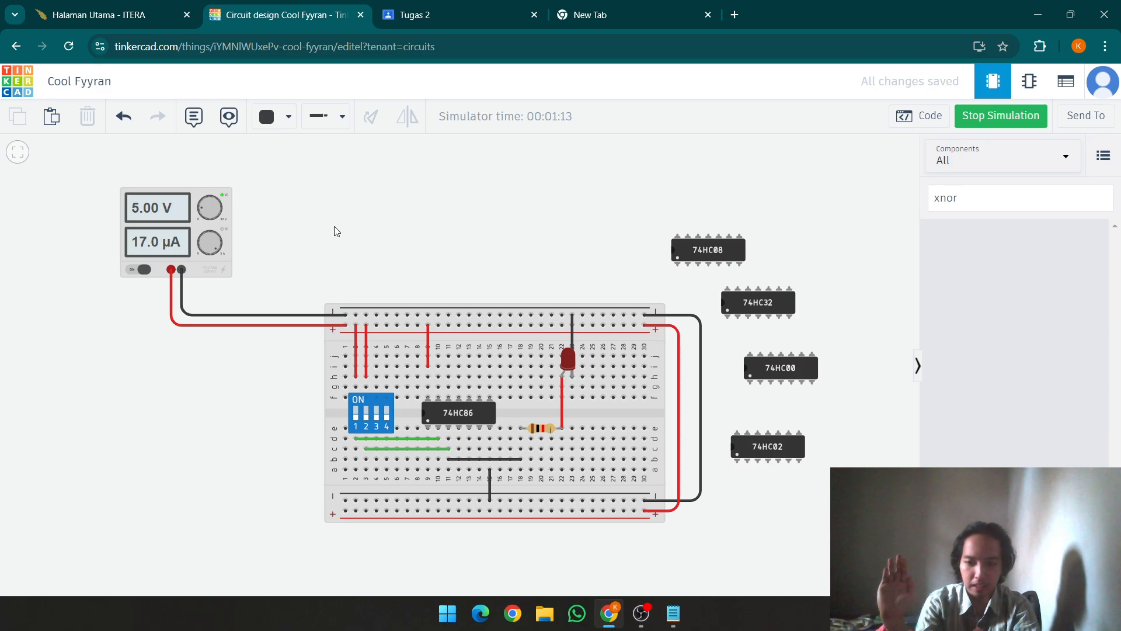
{"action": "mouse_move", "coordinate": [609, 613]}
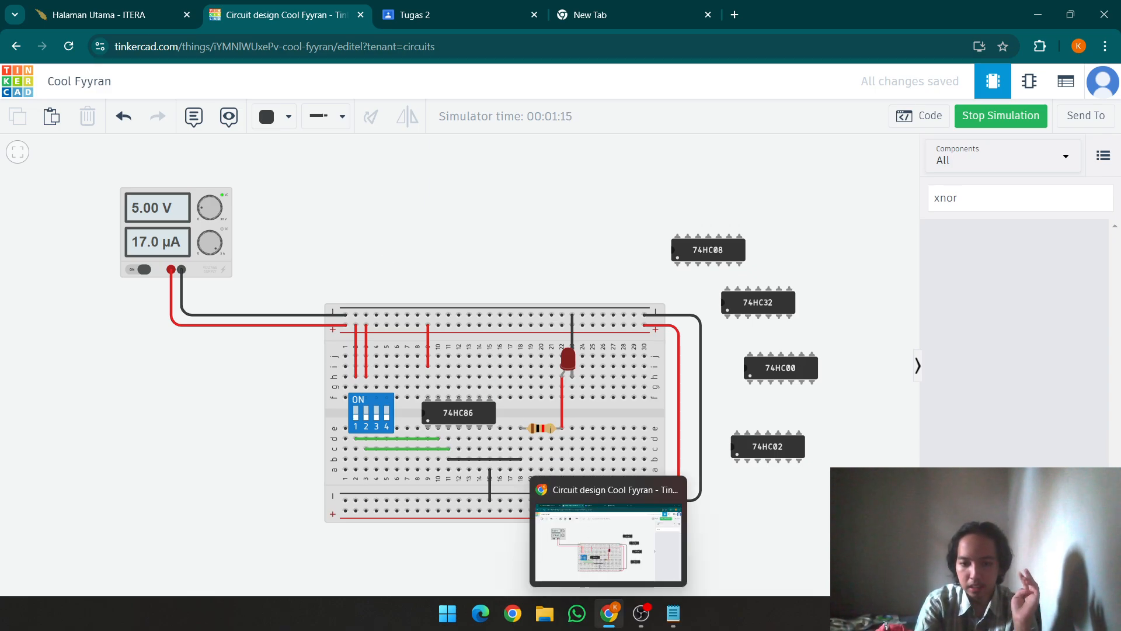